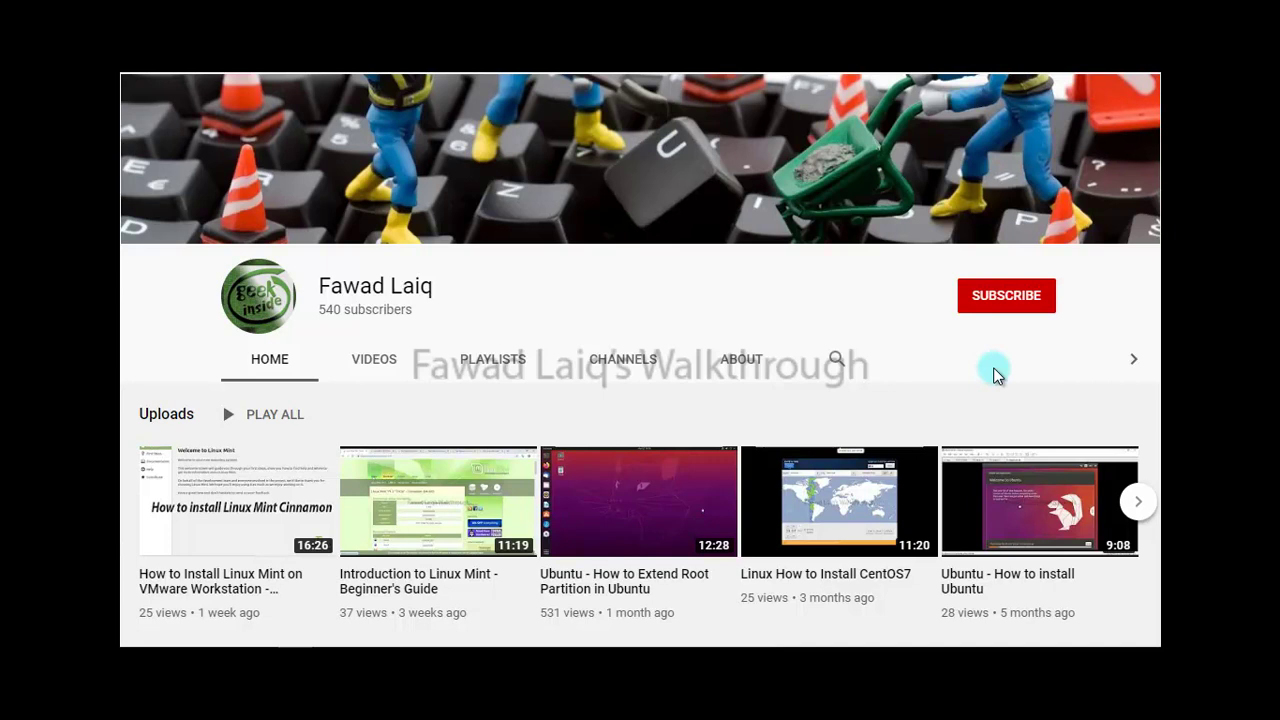
Step: Subscribe to the channel and set its bell notifications to All
click(1012, 306)
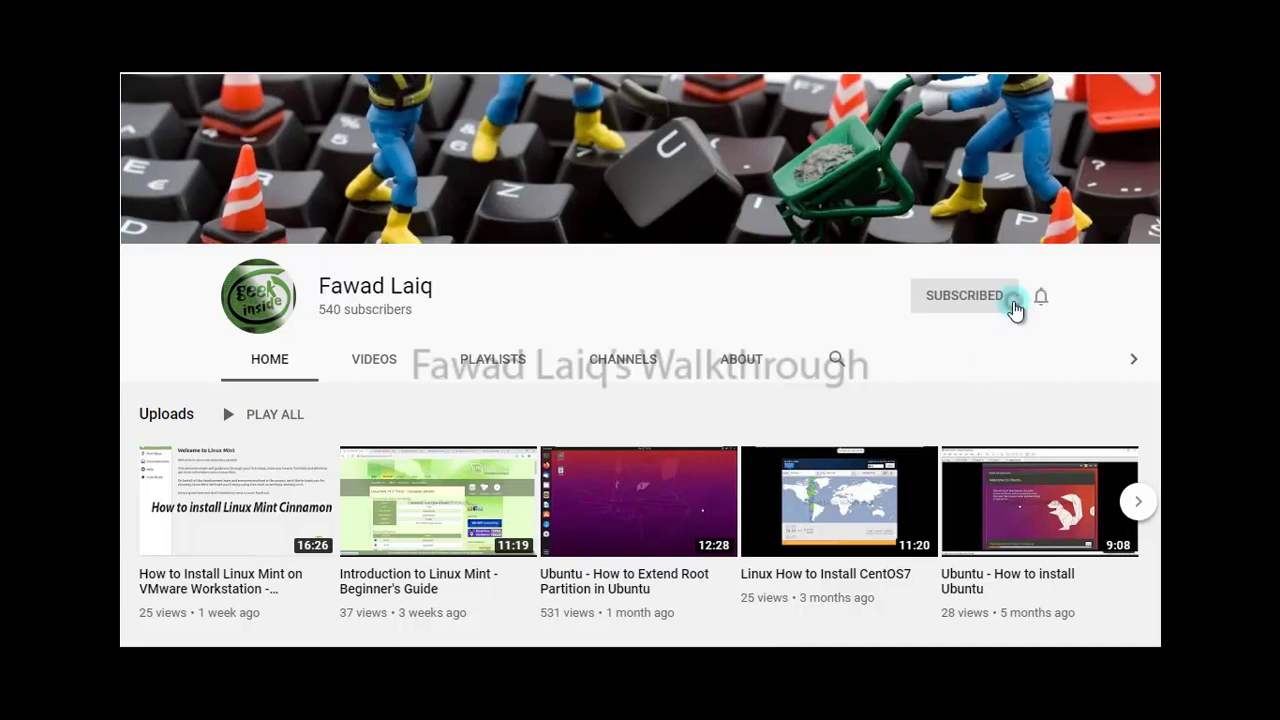
click(1039, 302)
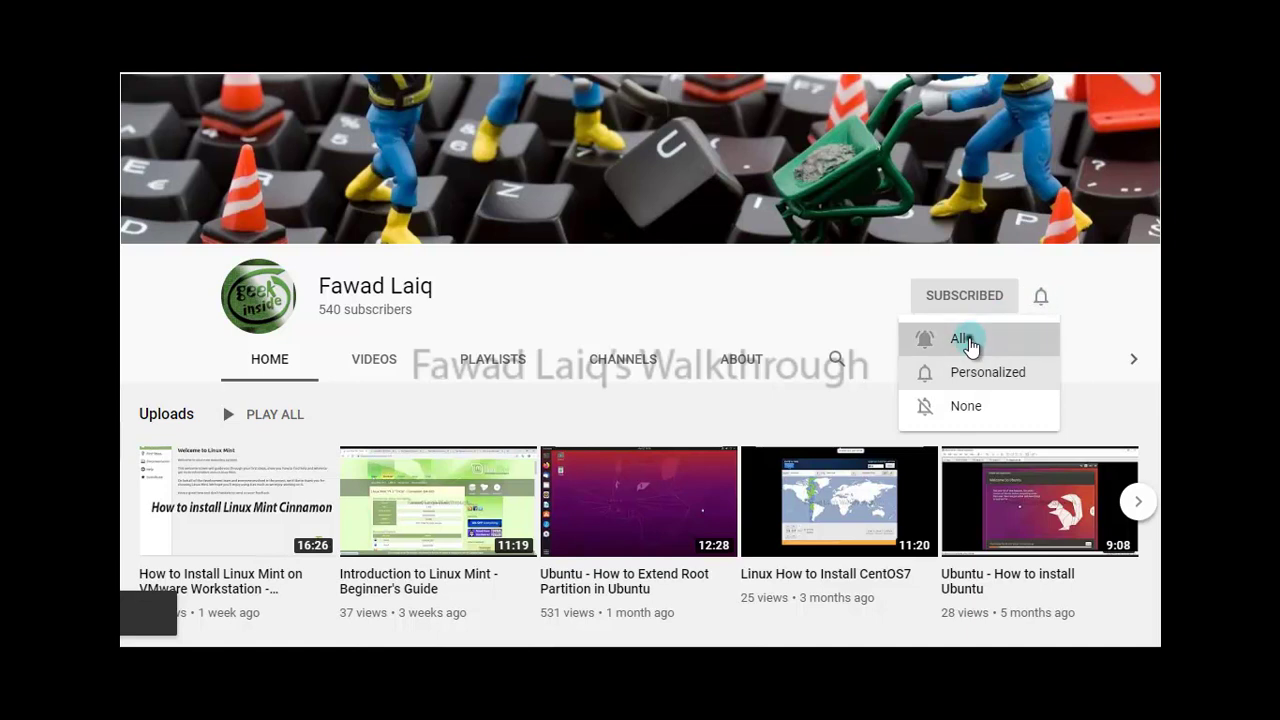
click(969, 340)
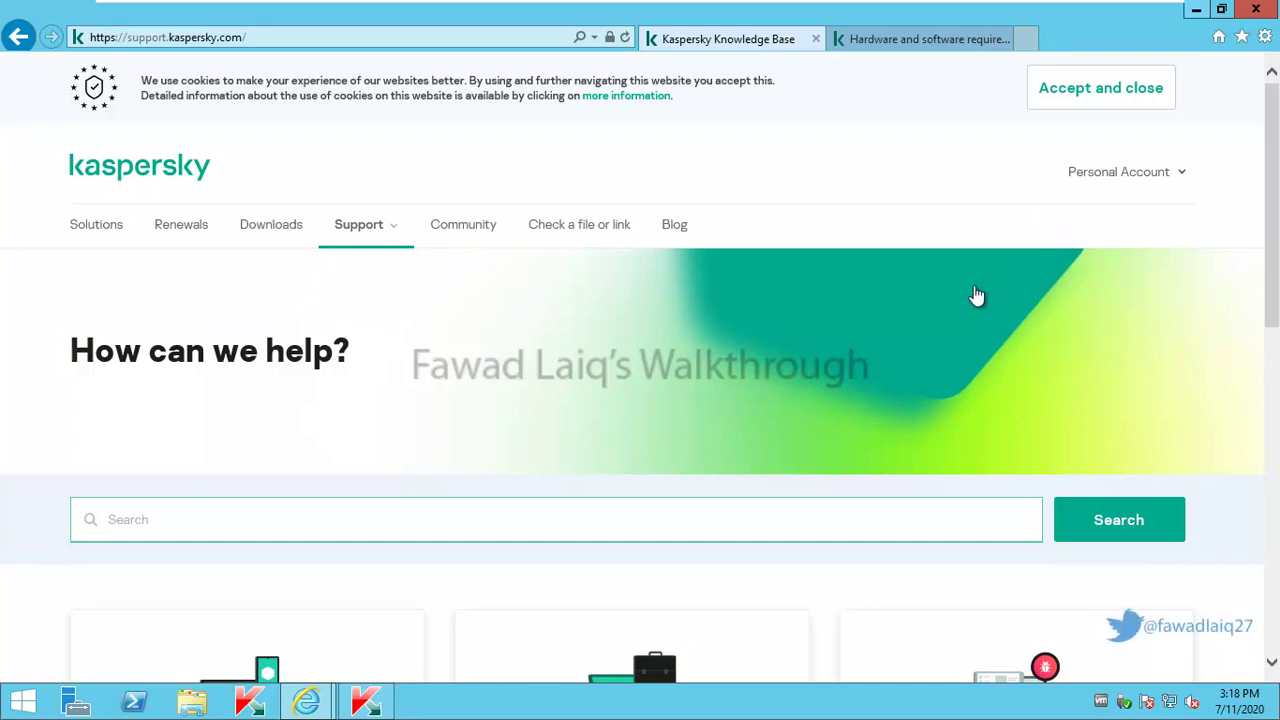
Step: On the Kaspersky support site, open the business products section to reach the Knowledge Base for business solutions
click(1146, 230)
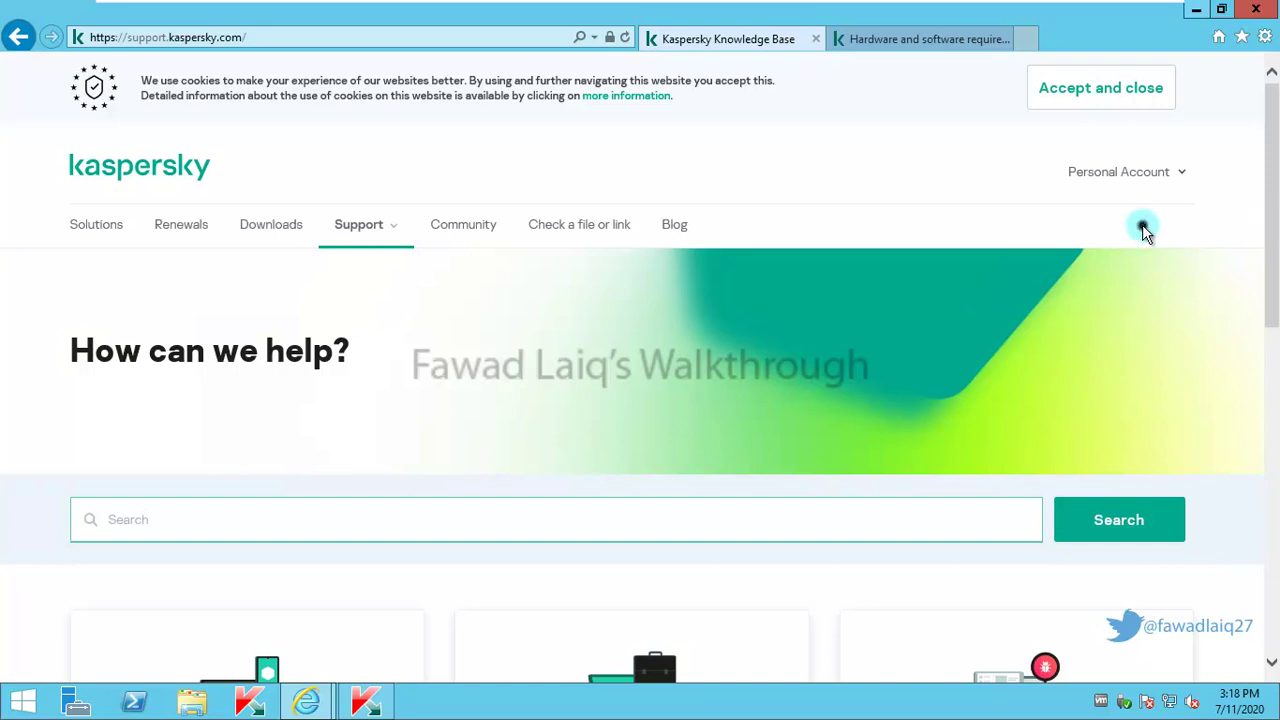
click(1274, 222)
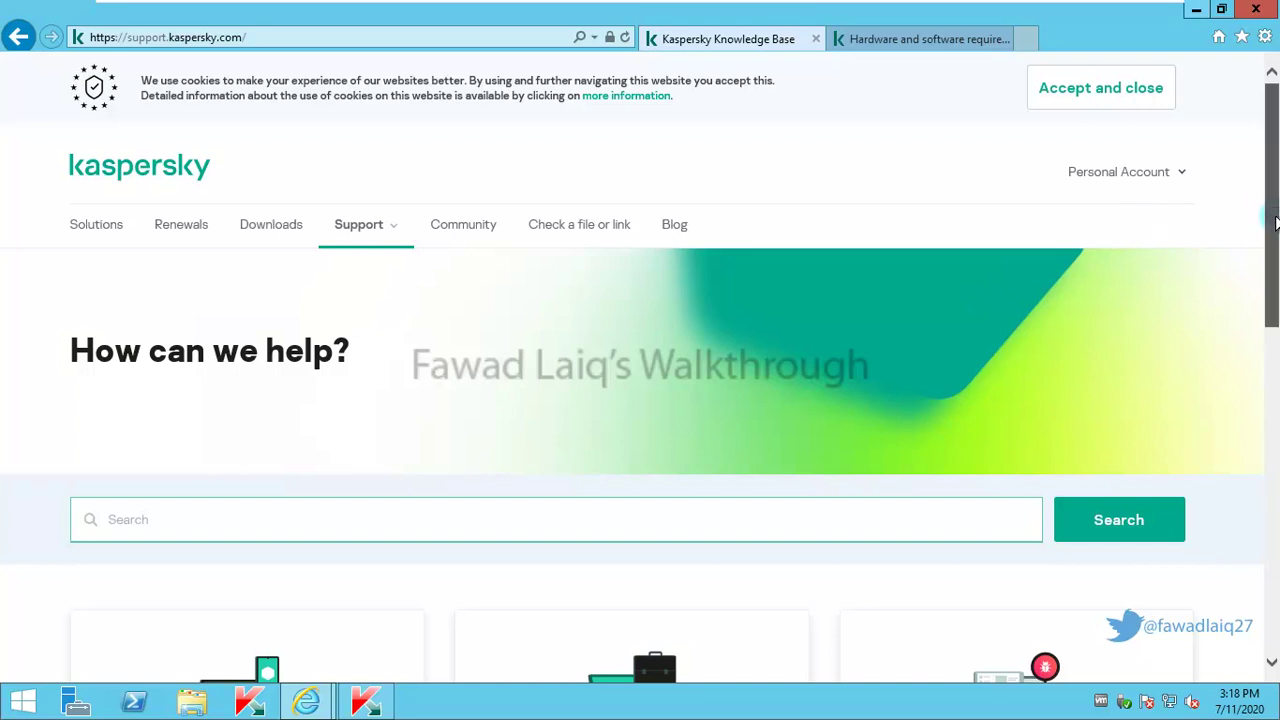
drag(1274, 222, 1274, 305)
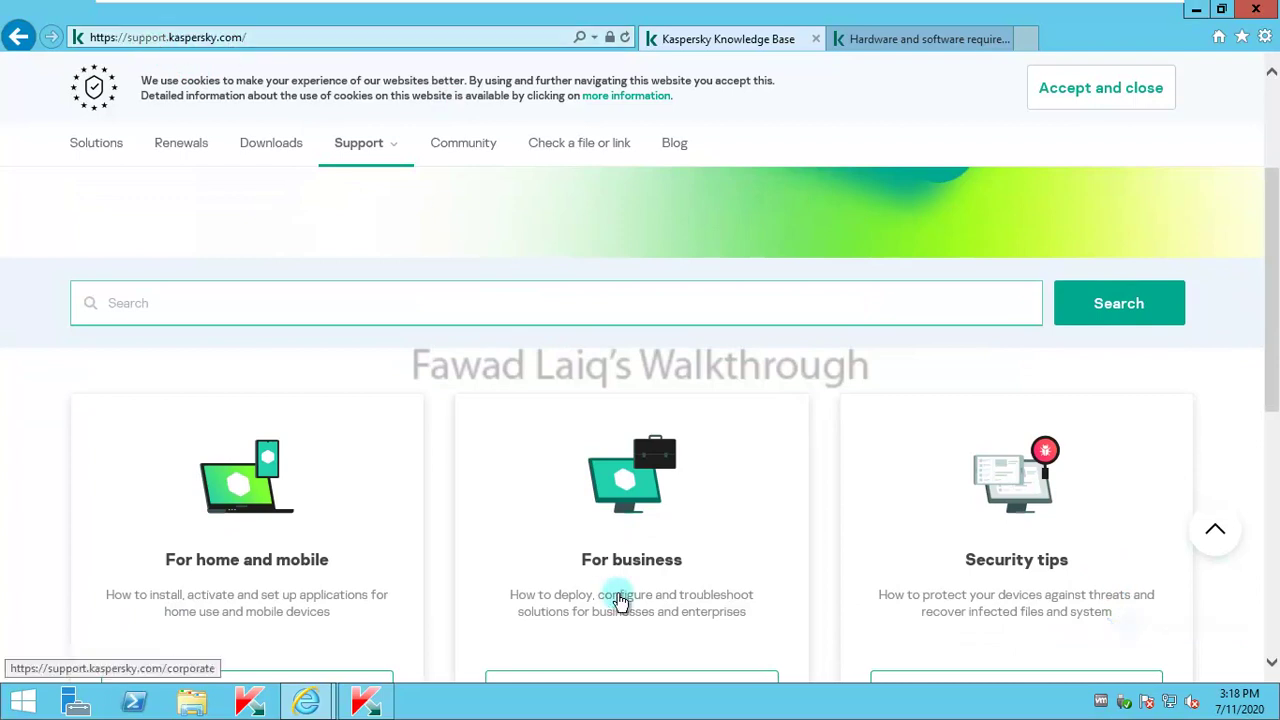
drag(1271, 308, 1274, 398)
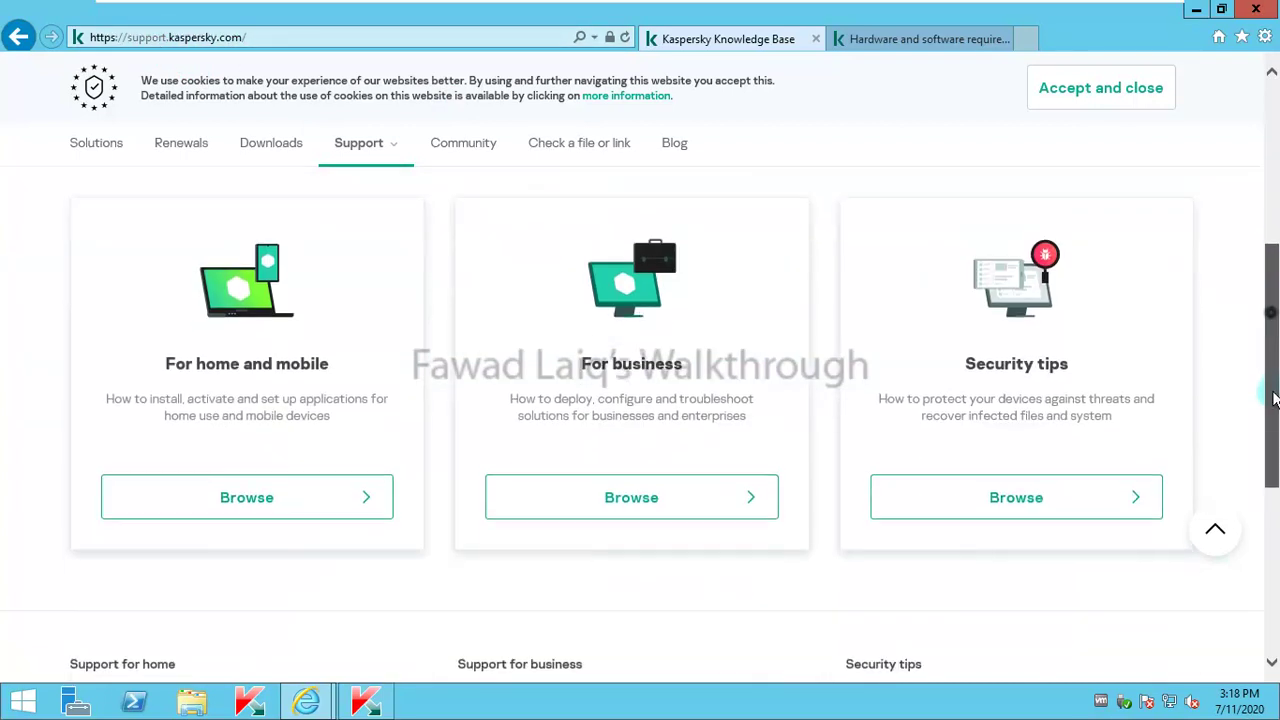
click(654, 497)
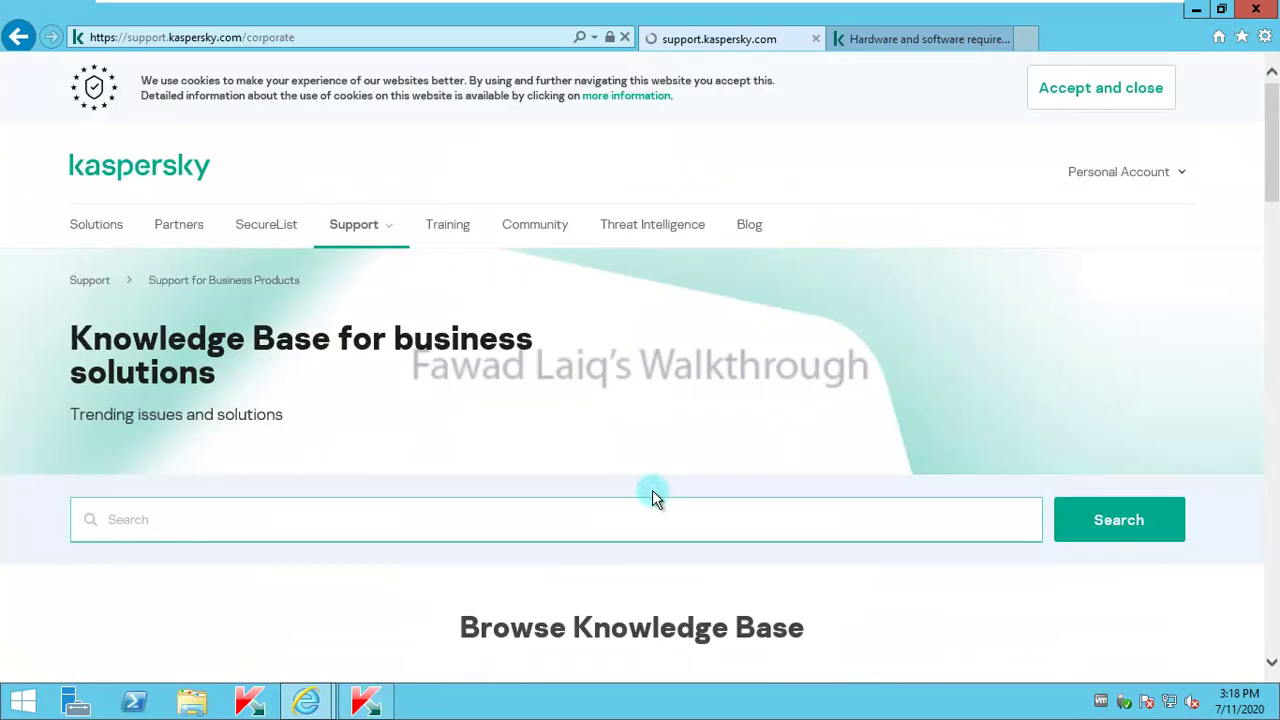
scroll(652, 497, down, 7)
scroll(652, 497, up, 4)
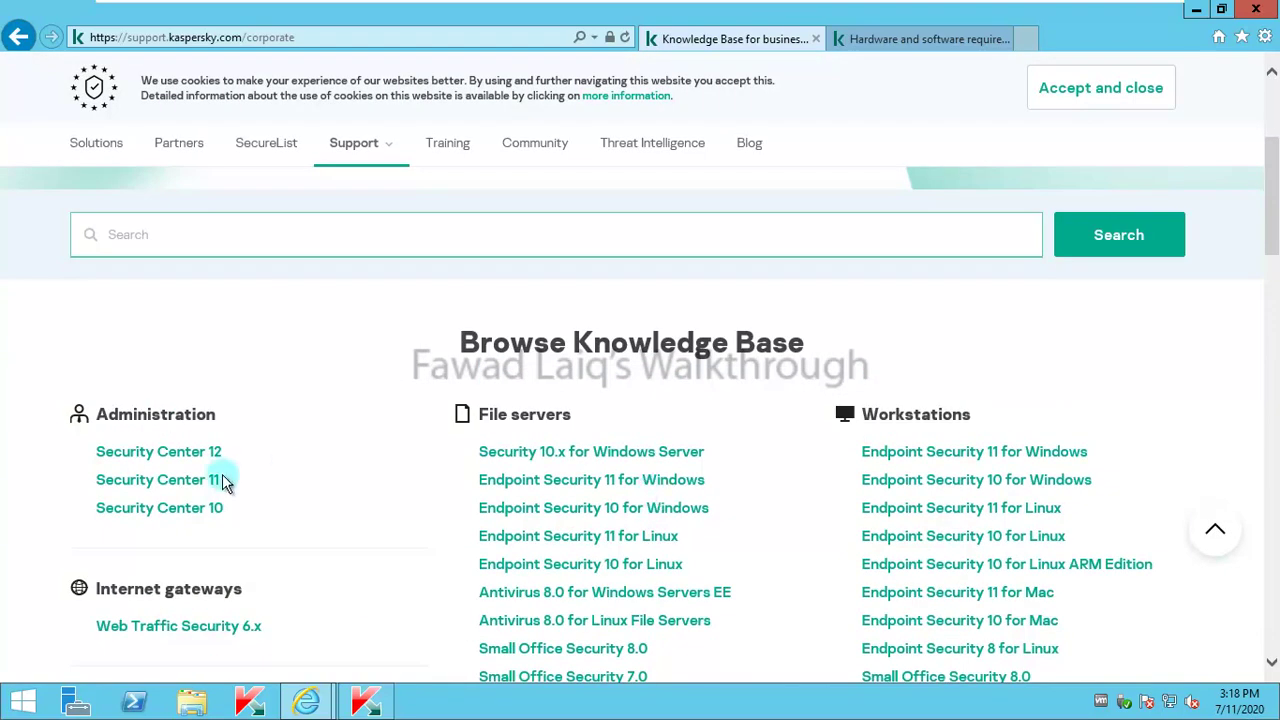
Step: Open Security Center 12's Downloads & Info page, showing version 12.1 and ksc_12.1.0.0_full_en.exe (386.28 MB)
click(168, 460)
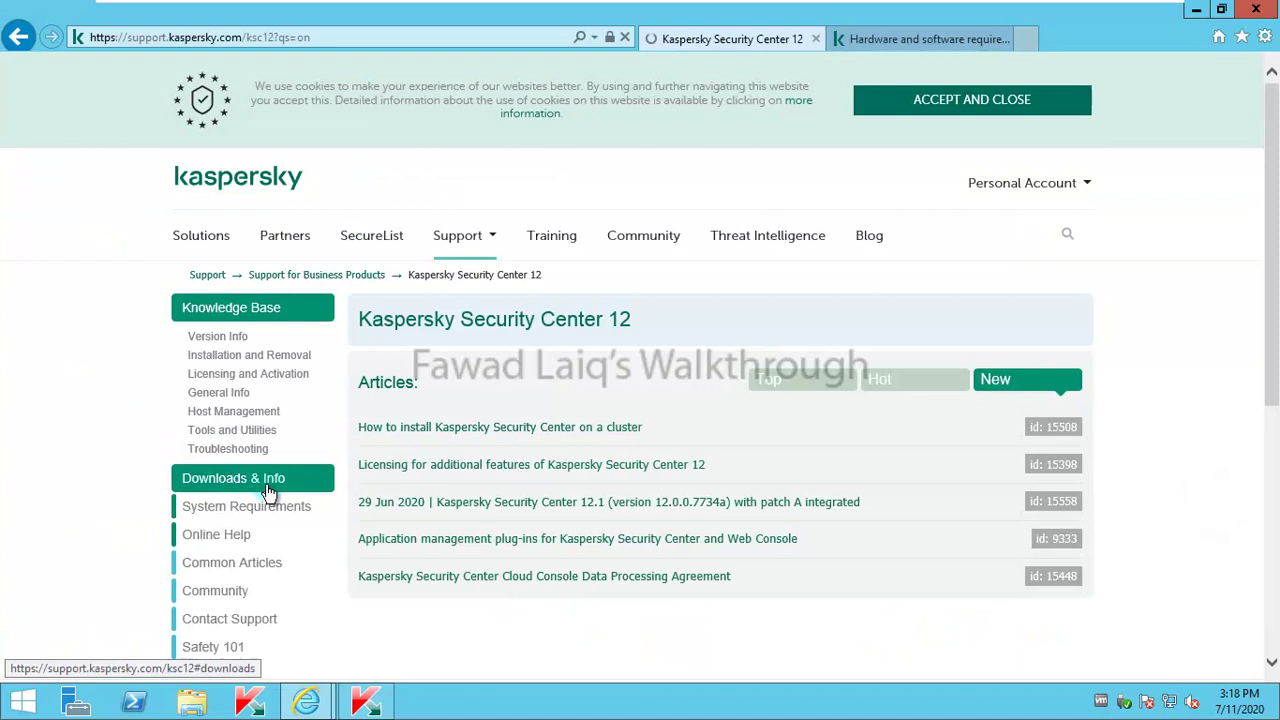
click(255, 488)
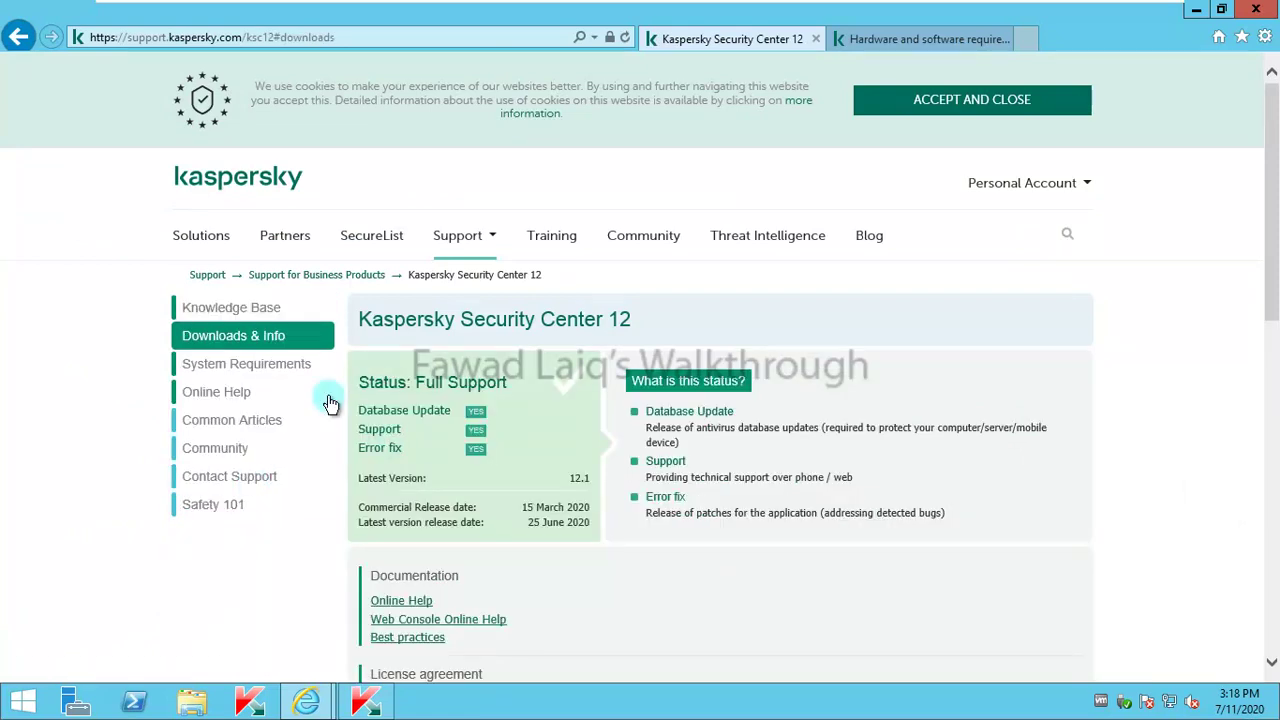
scroll(583, 503, down, 2)
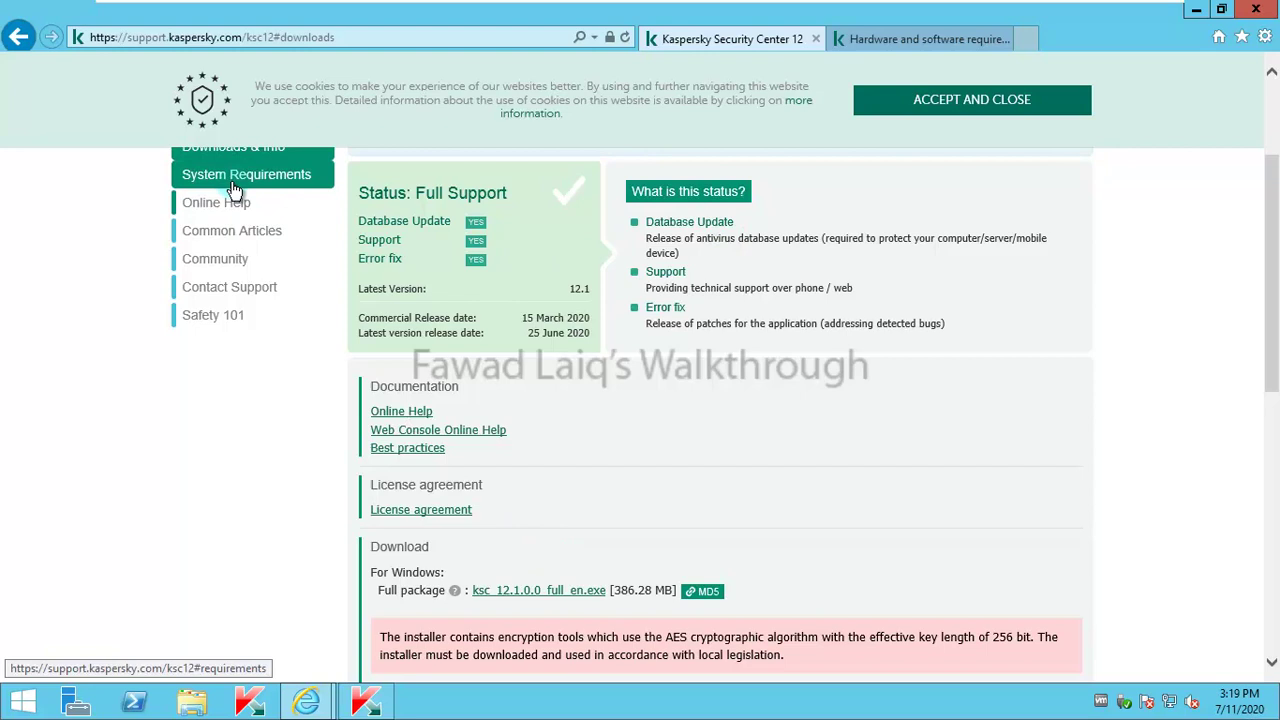
Step: Read through the Security Center 12 hardware and software requirements, including the supported operating systems list
click(911, 41)
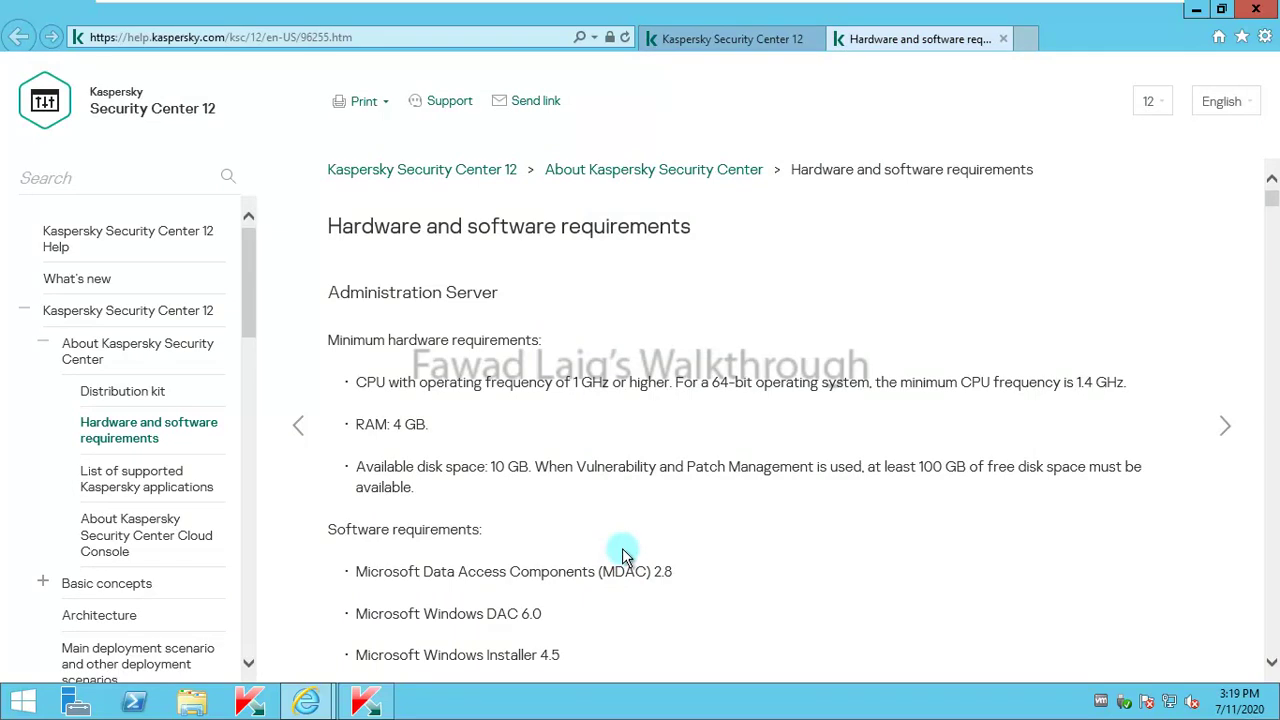
scroll(622, 555, down, 3)
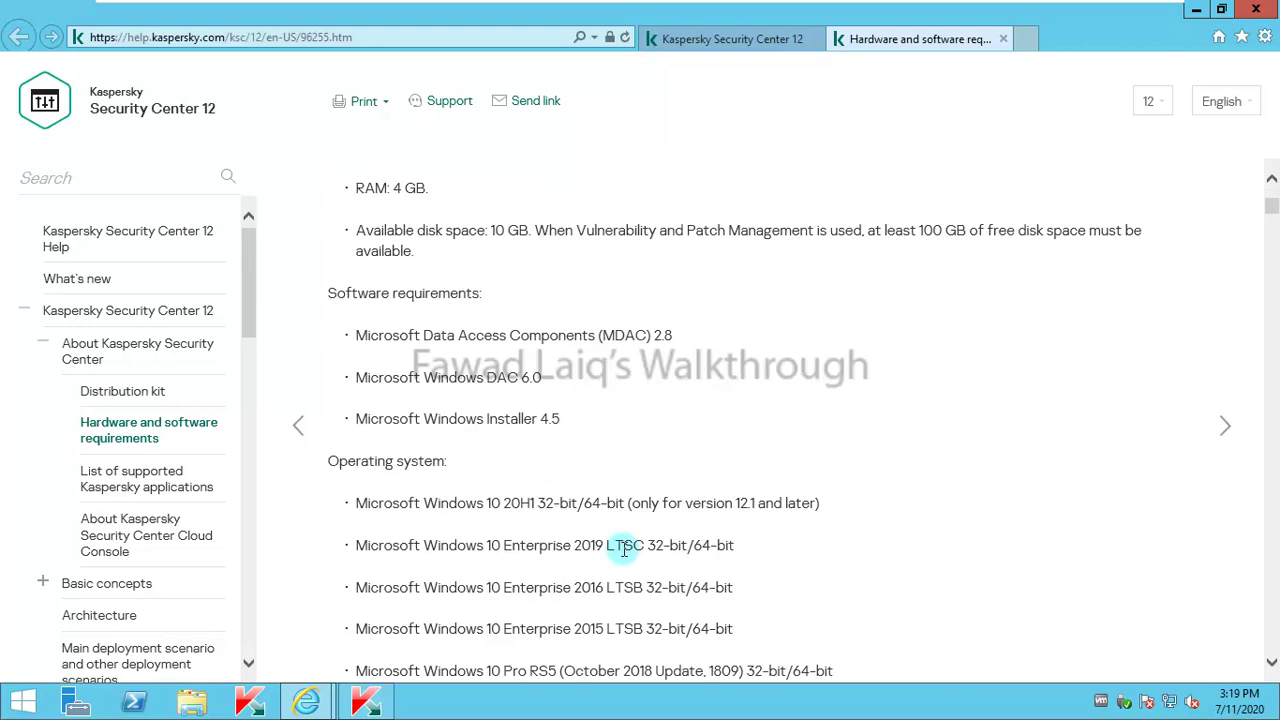
scroll(622, 549, down, 5)
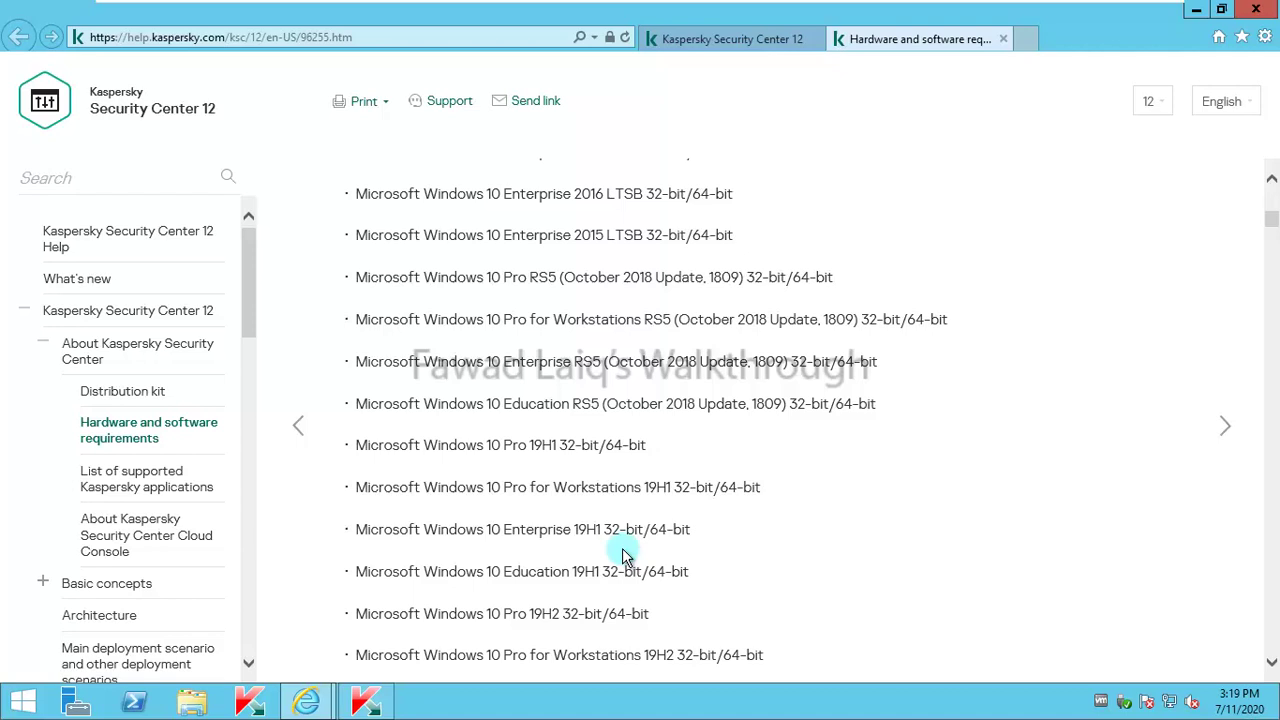
scroll(622, 555, down, 4)
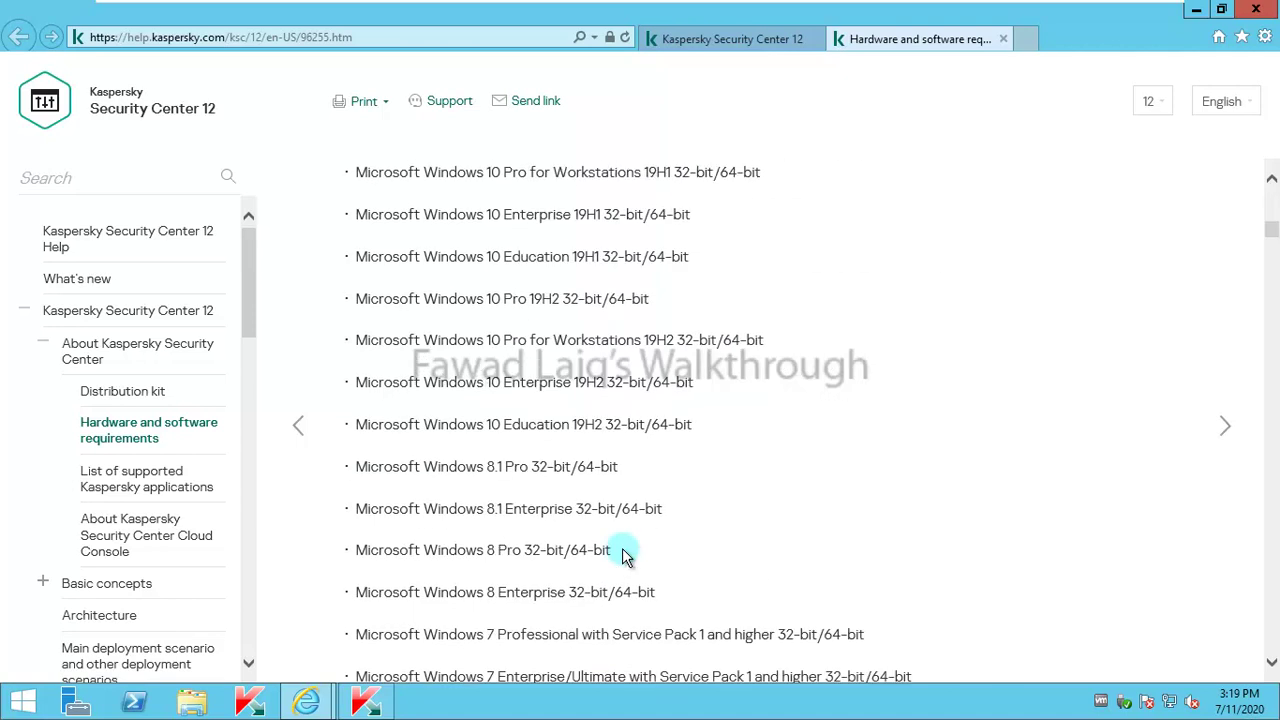
scroll(622, 555, down, 4)
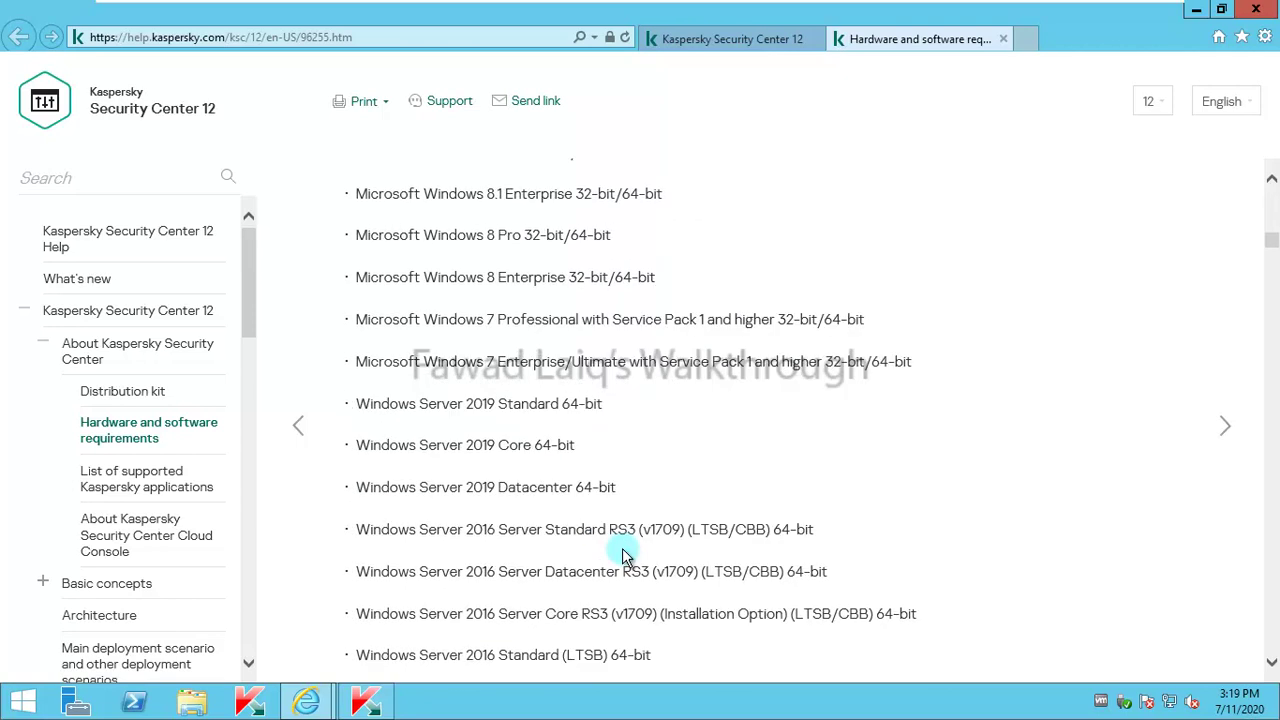
scroll(622, 555, down, 3)
scroll(622, 555, down, 3)
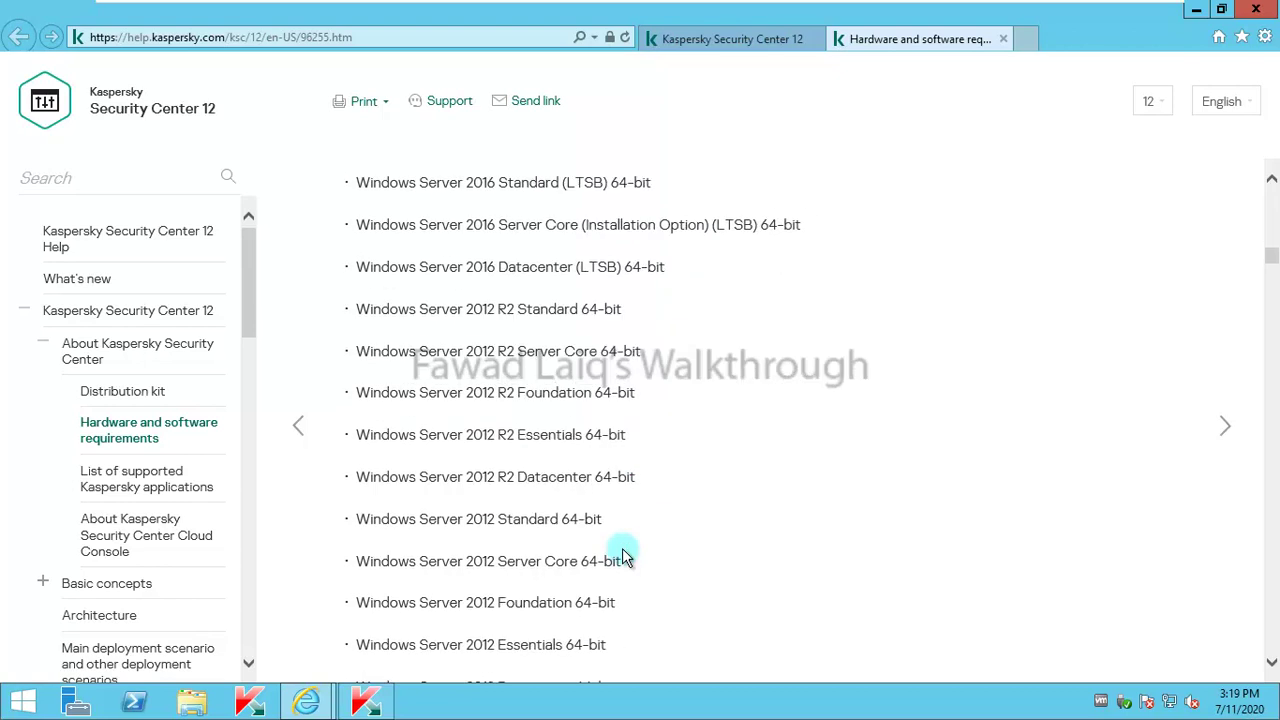
scroll(622, 555, down, 1)
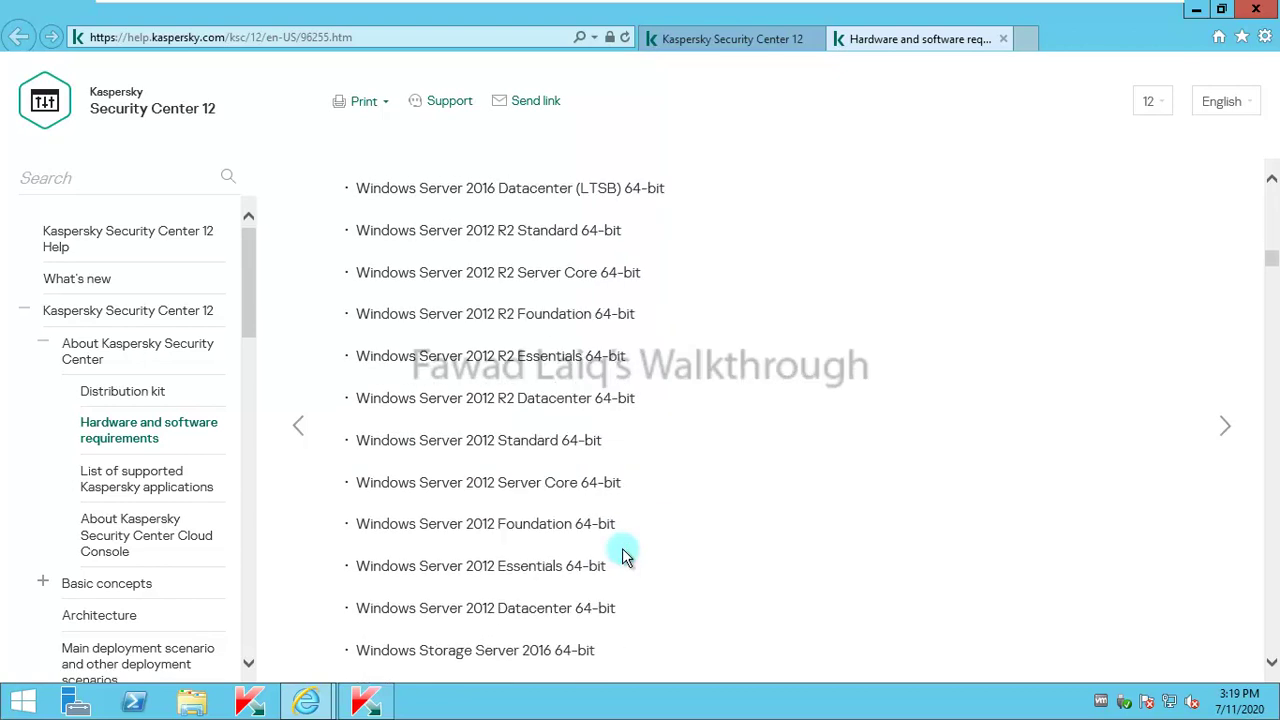
scroll(622, 555, down, 3)
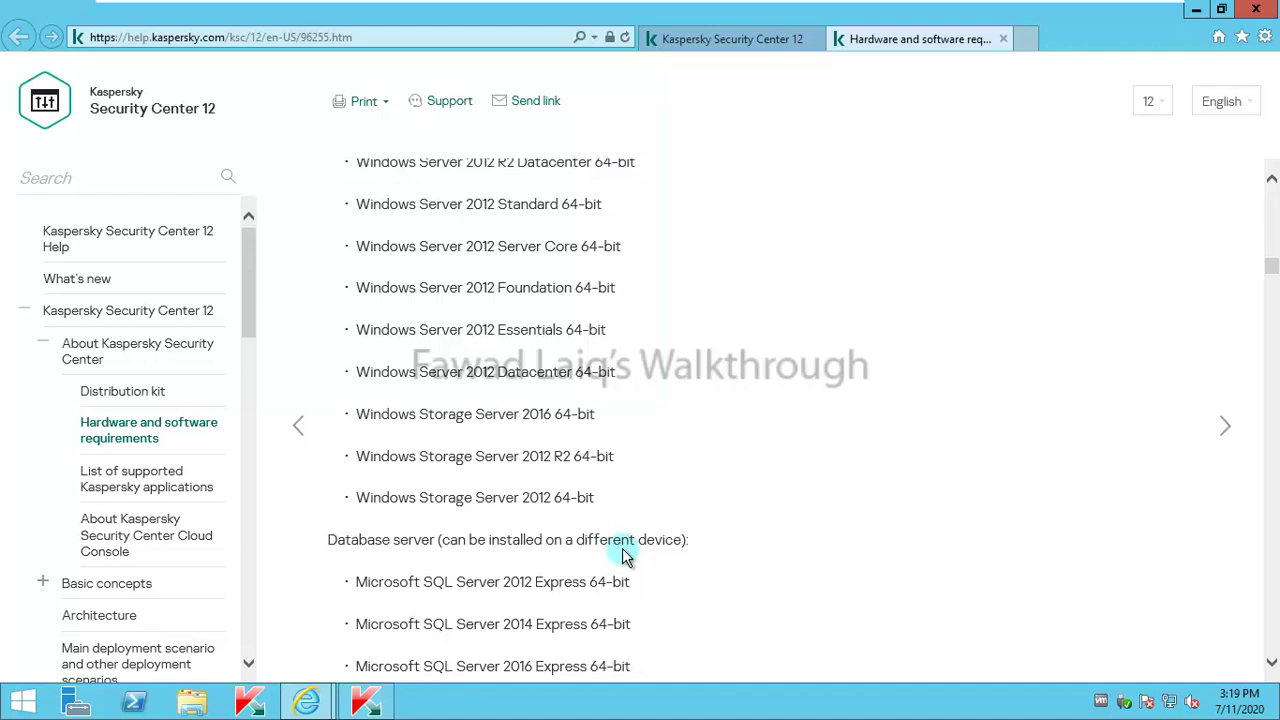
scroll(622, 555, up, 10)
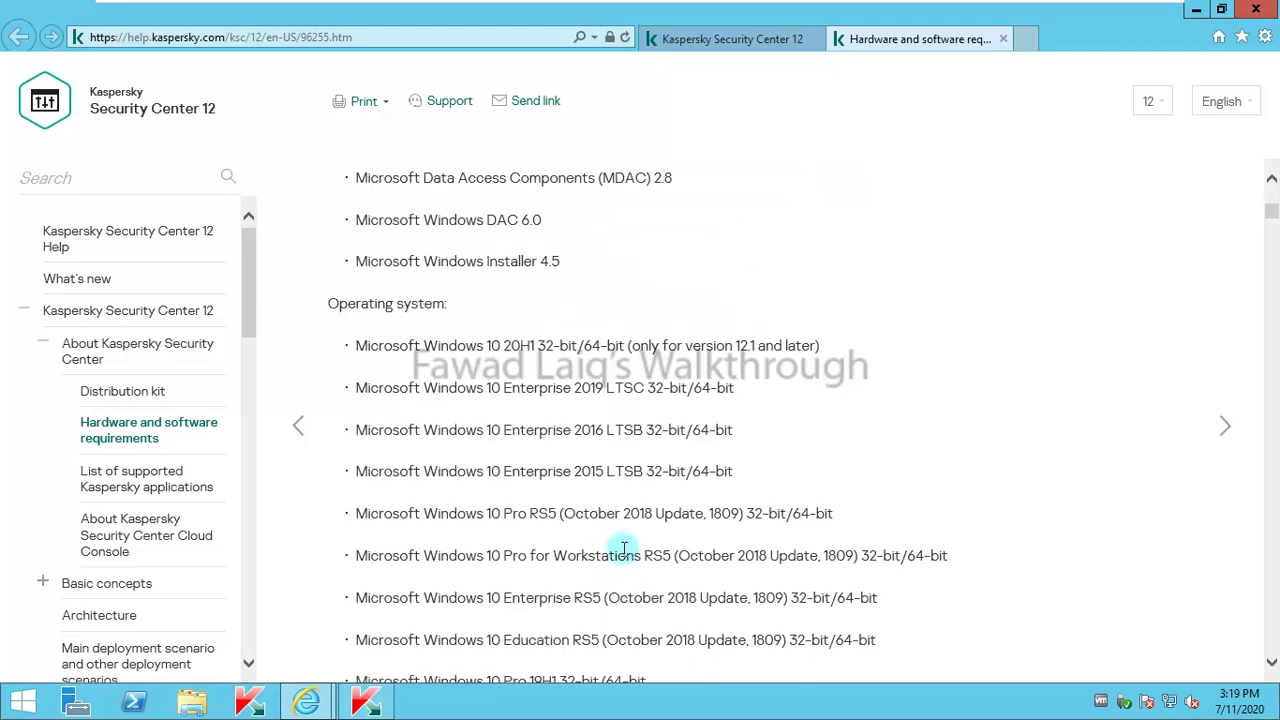
scroll(622, 550, up, 4)
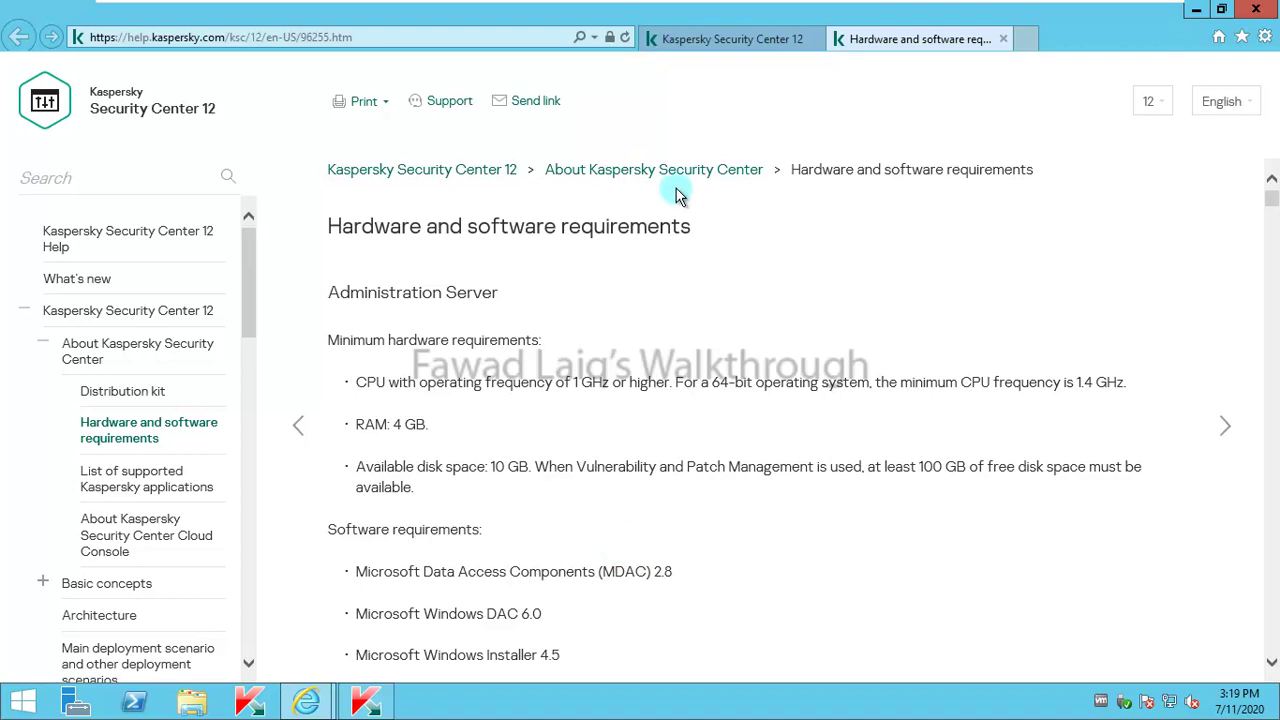
Step: Minimize the browser and confirm Security Center 11 version 11.0.0.1131 via Help > About
click(1197, 12)
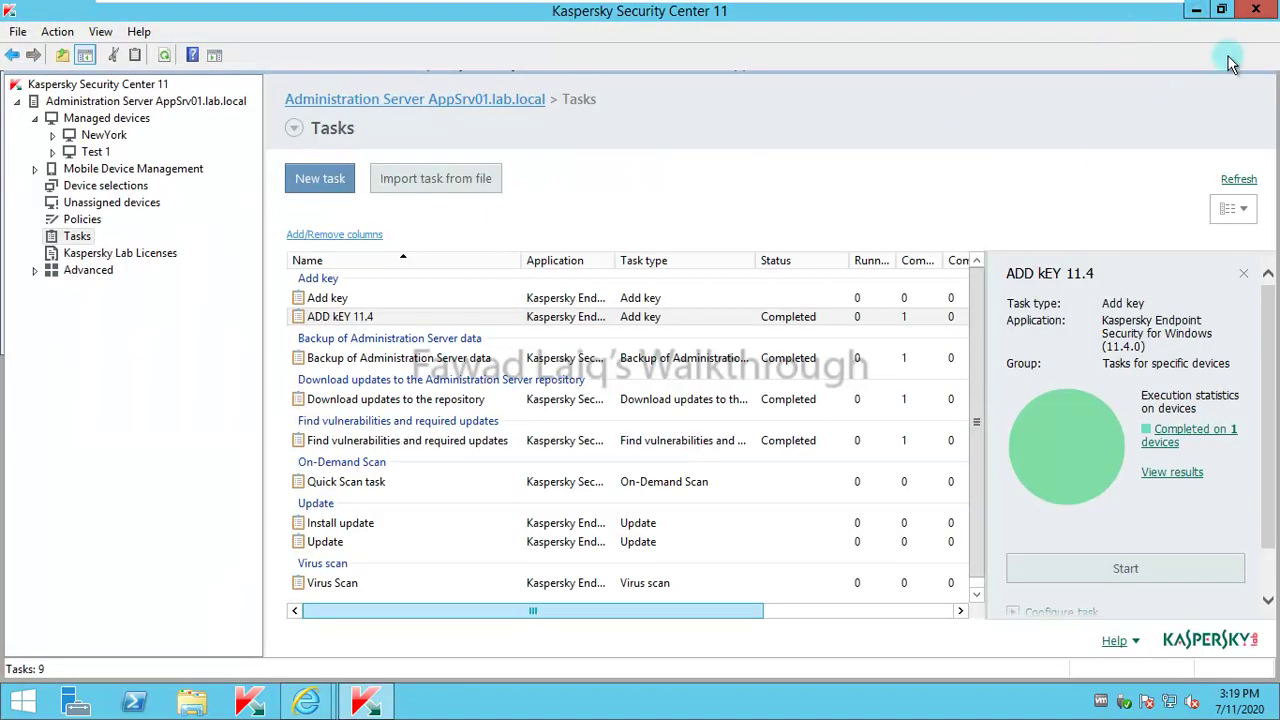
click(140, 32)
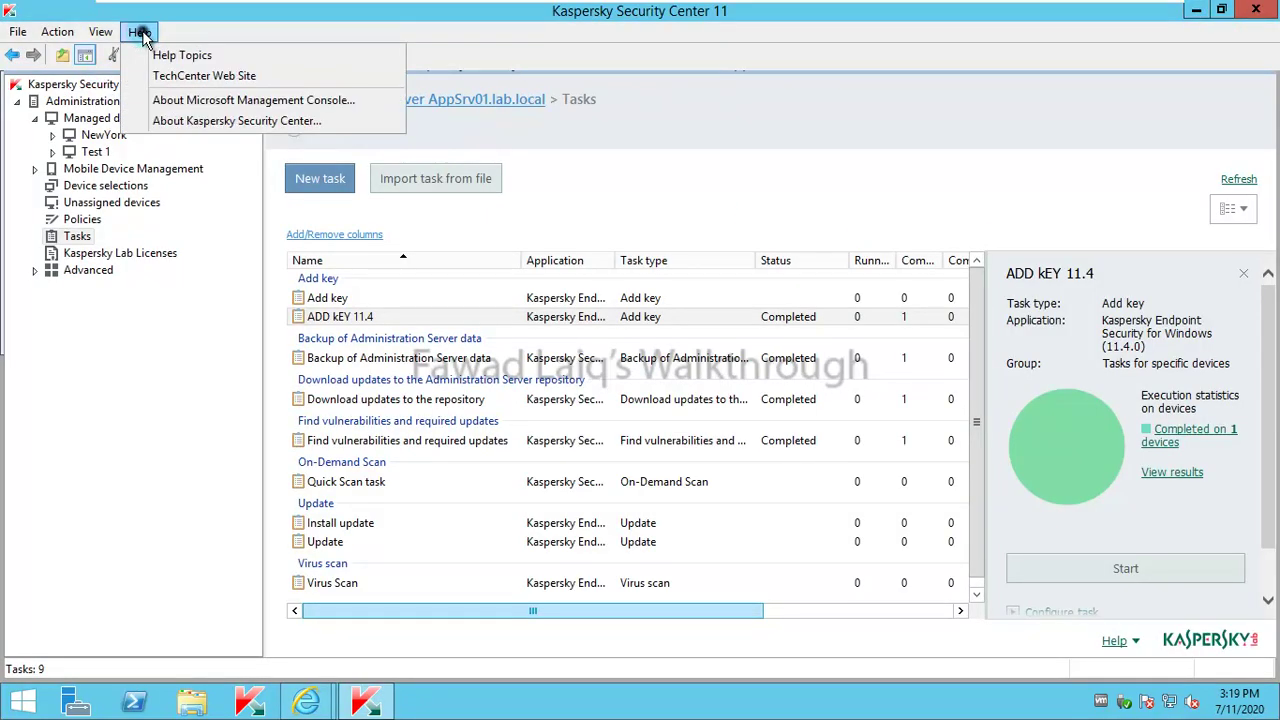
click(197, 121)
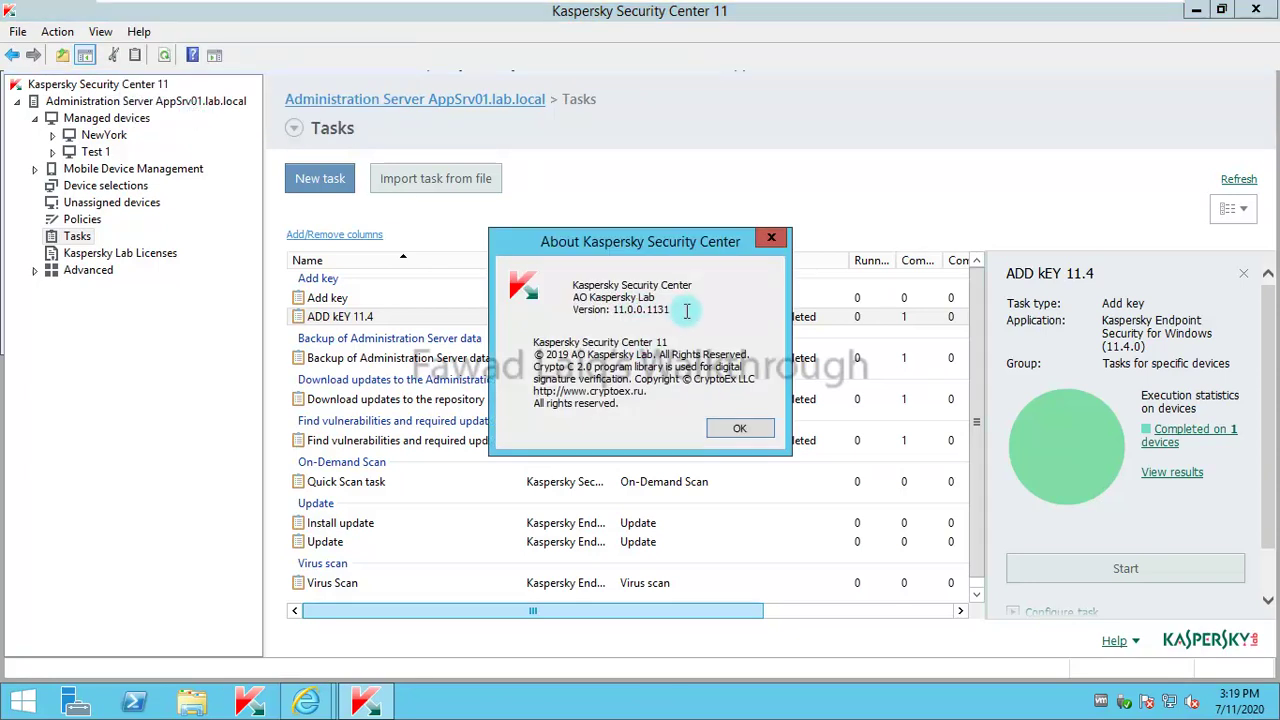
click(771, 237)
Step: Minimize the console, launch the 12.1 installer, search 'kasp' on Start, then return to the desktop
click(1198, 12)
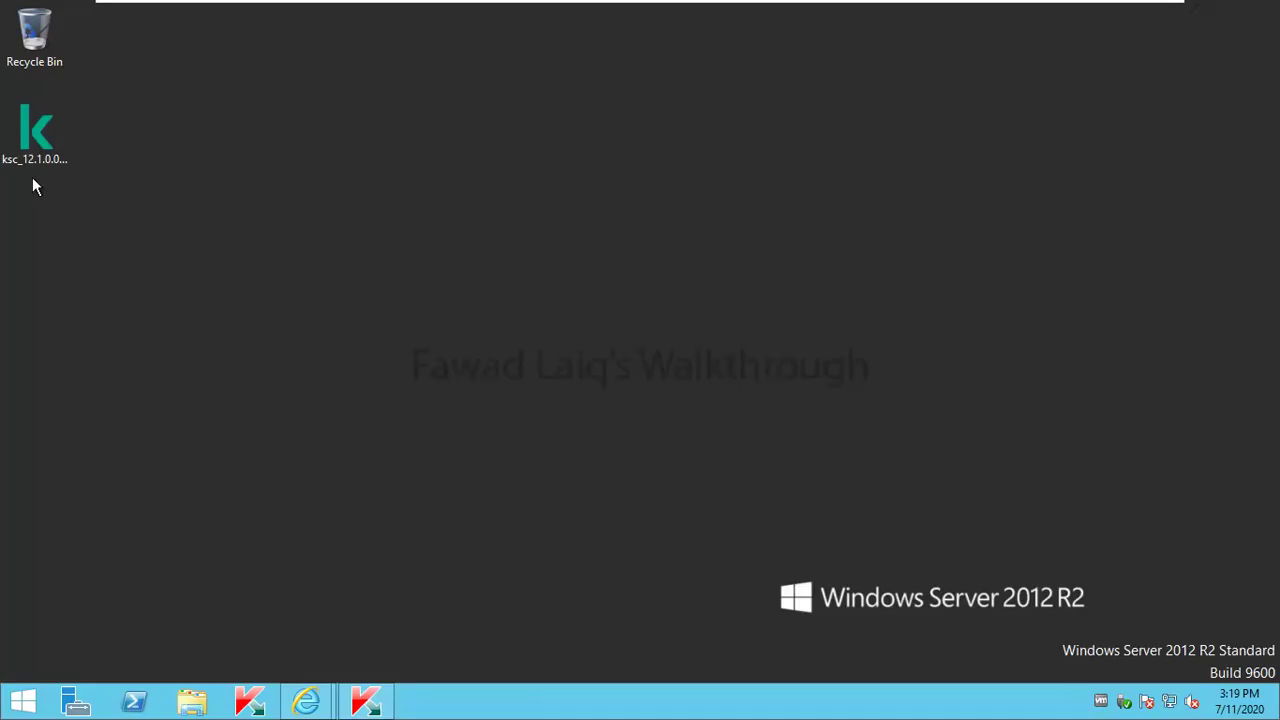
double_click(40, 140)
click(22, 701)
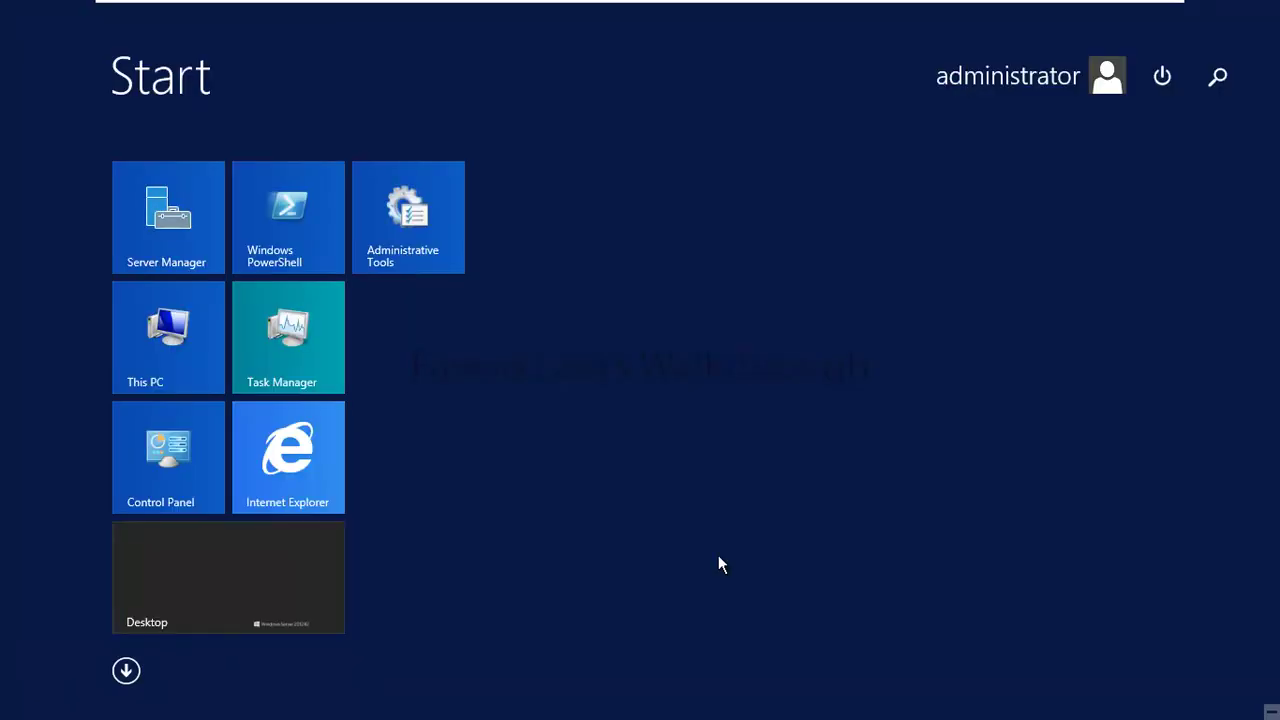
text(kaspersky Lab Backup Utility)
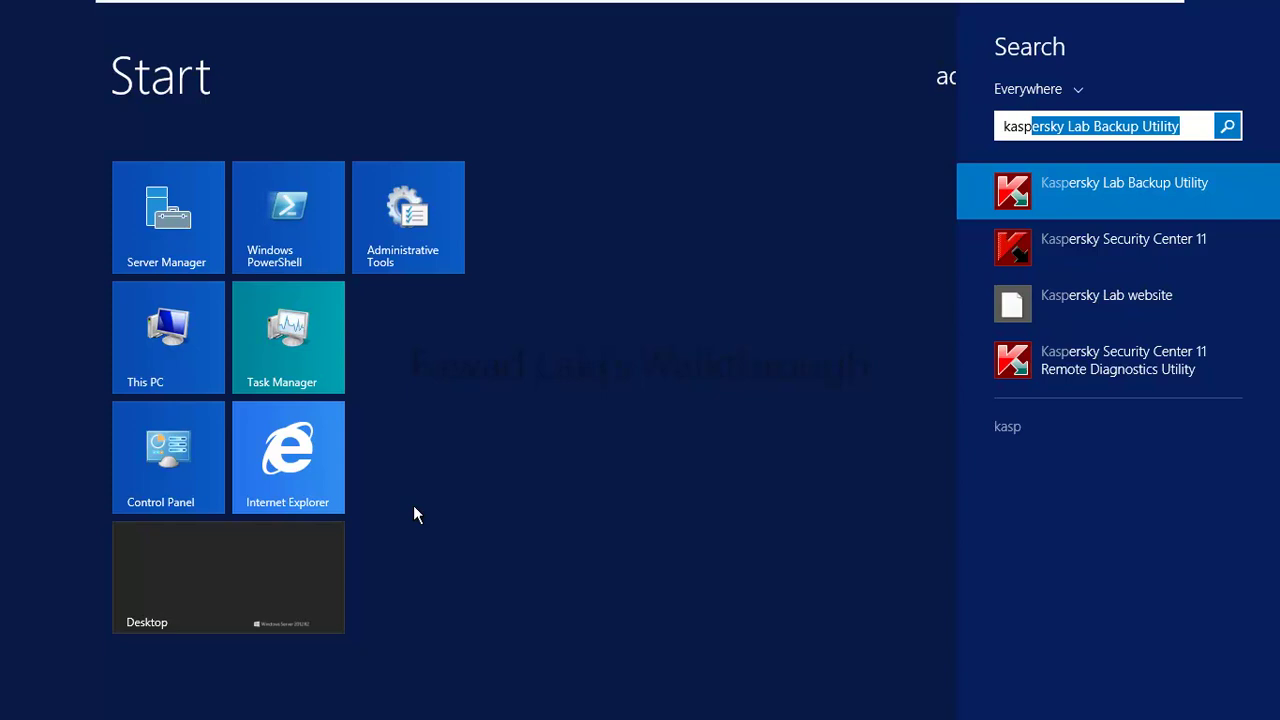
click(239, 577)
click(266, 578)
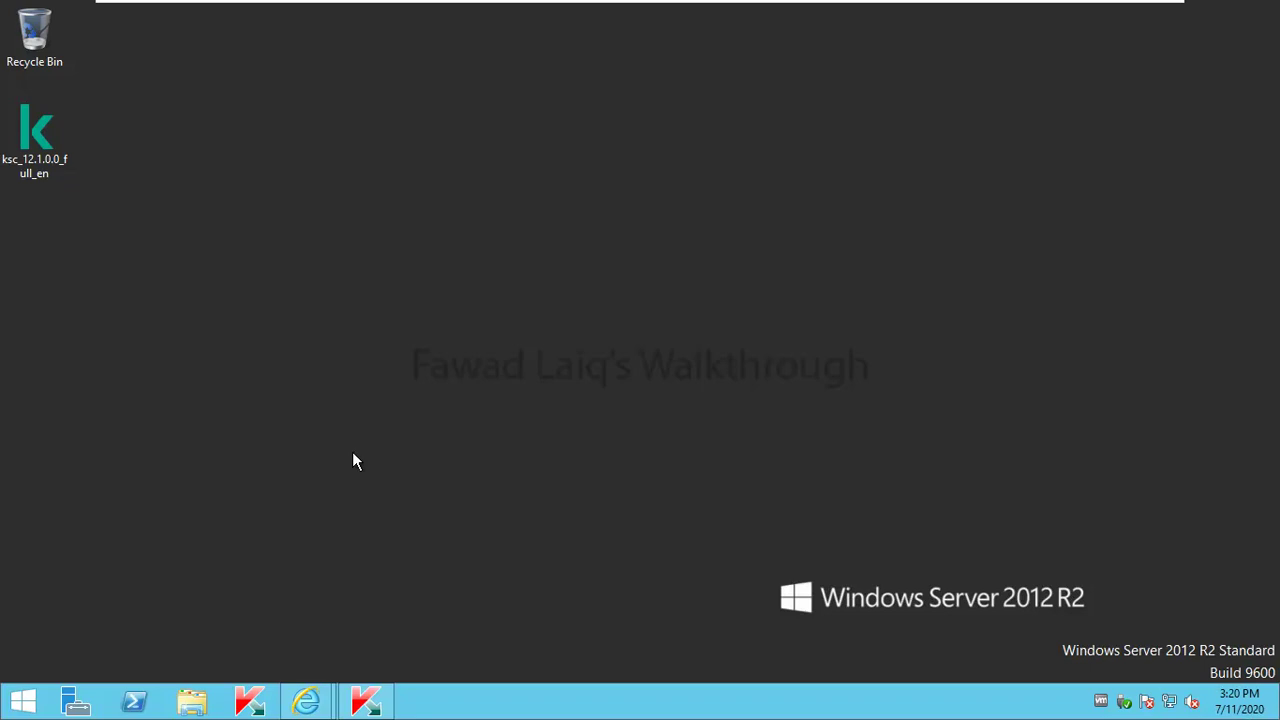
Step: Close the KSC 11 console and run the ksc_12.1.0.0 installer as administrator
click(366, 700)
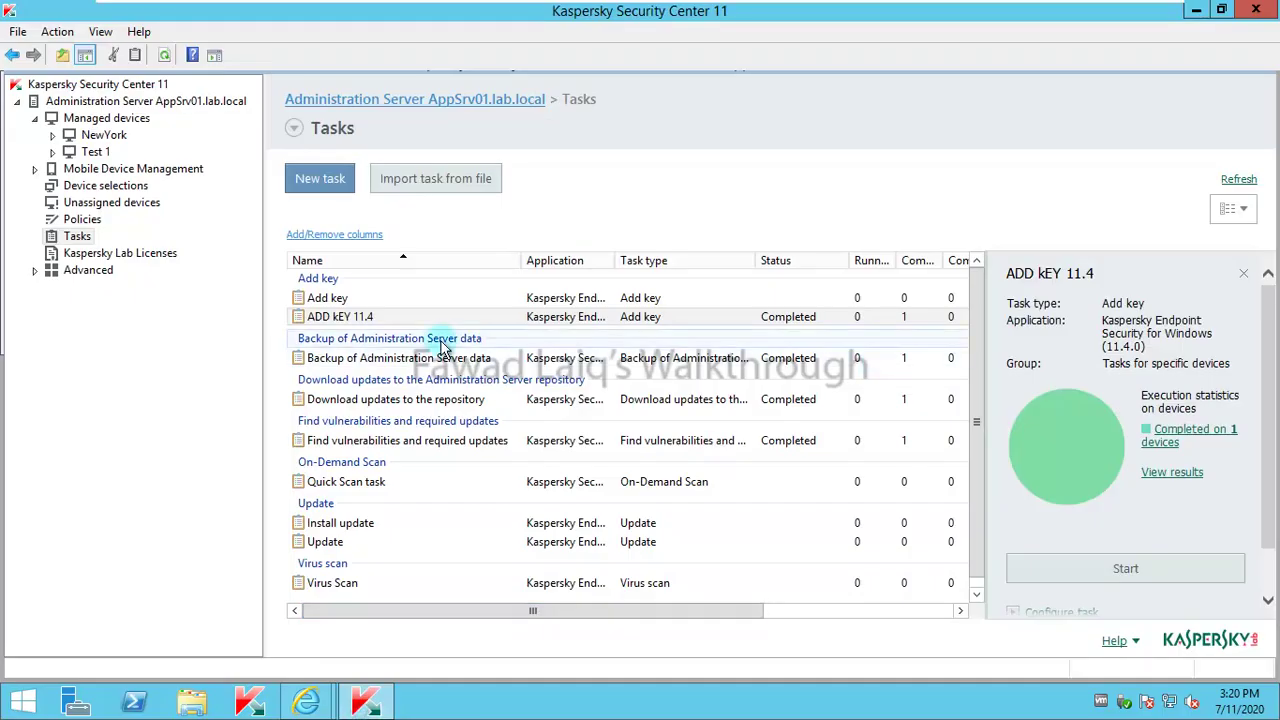
click(90, 140)
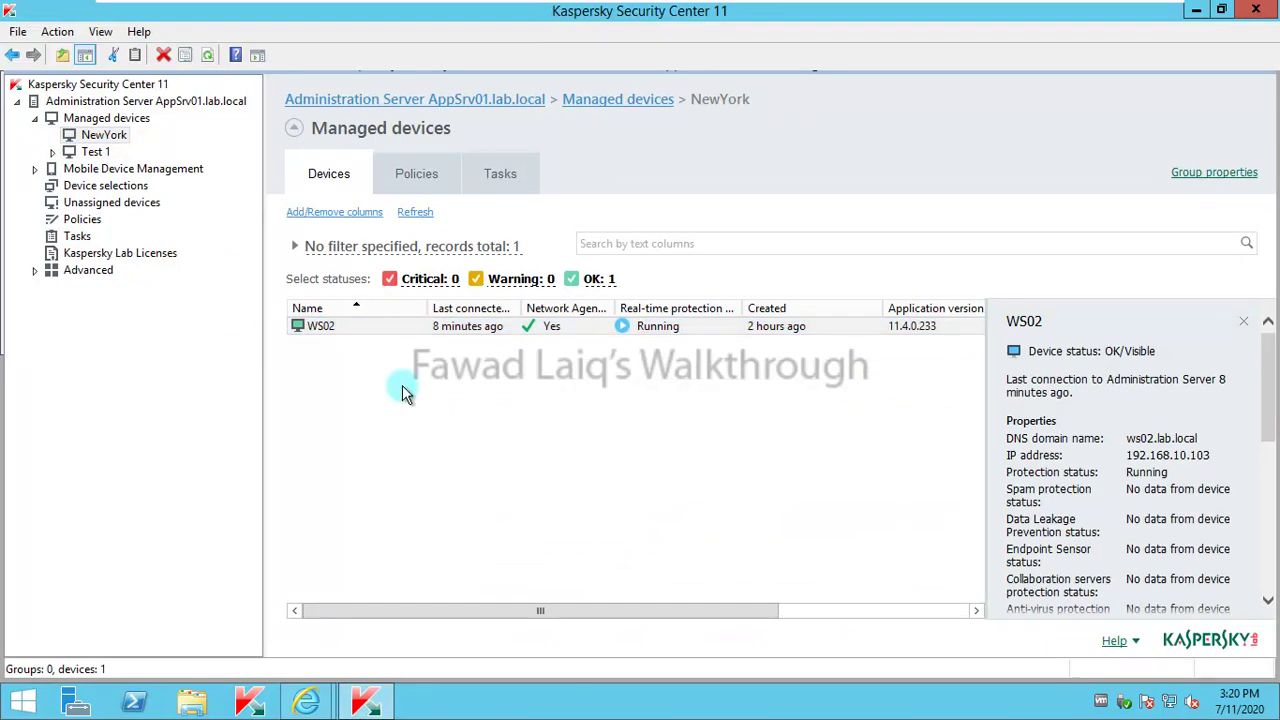
click(1256, 10)
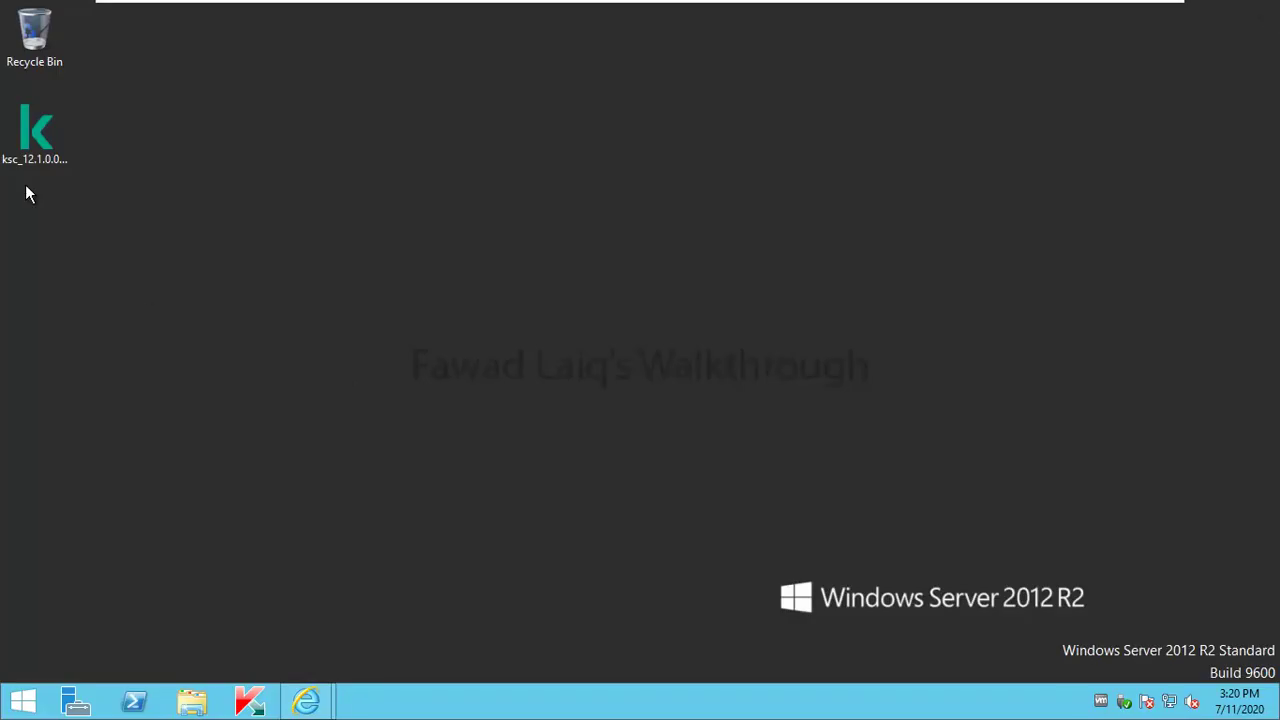
right_click(34, 140)
click(105, 166)
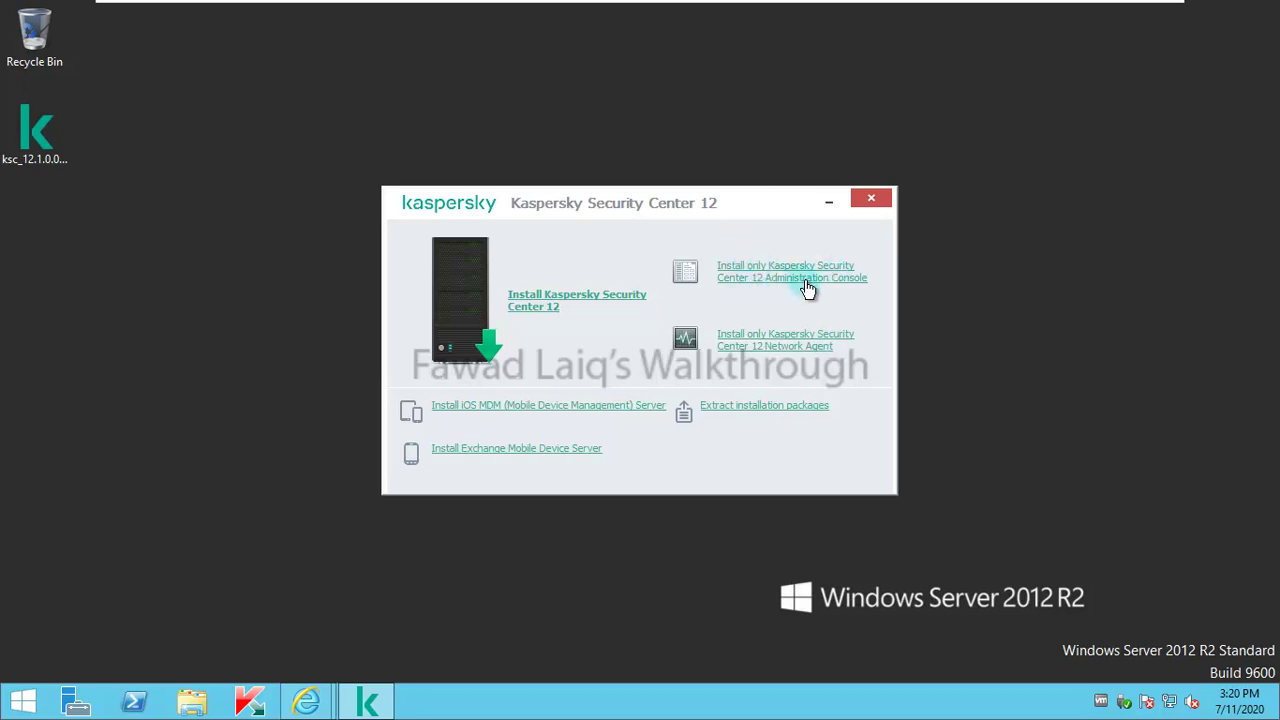
Step: Start the Security Center 12 install, accept the license agreement and privacy policy, and keep Web Console installation
click(537, 309)
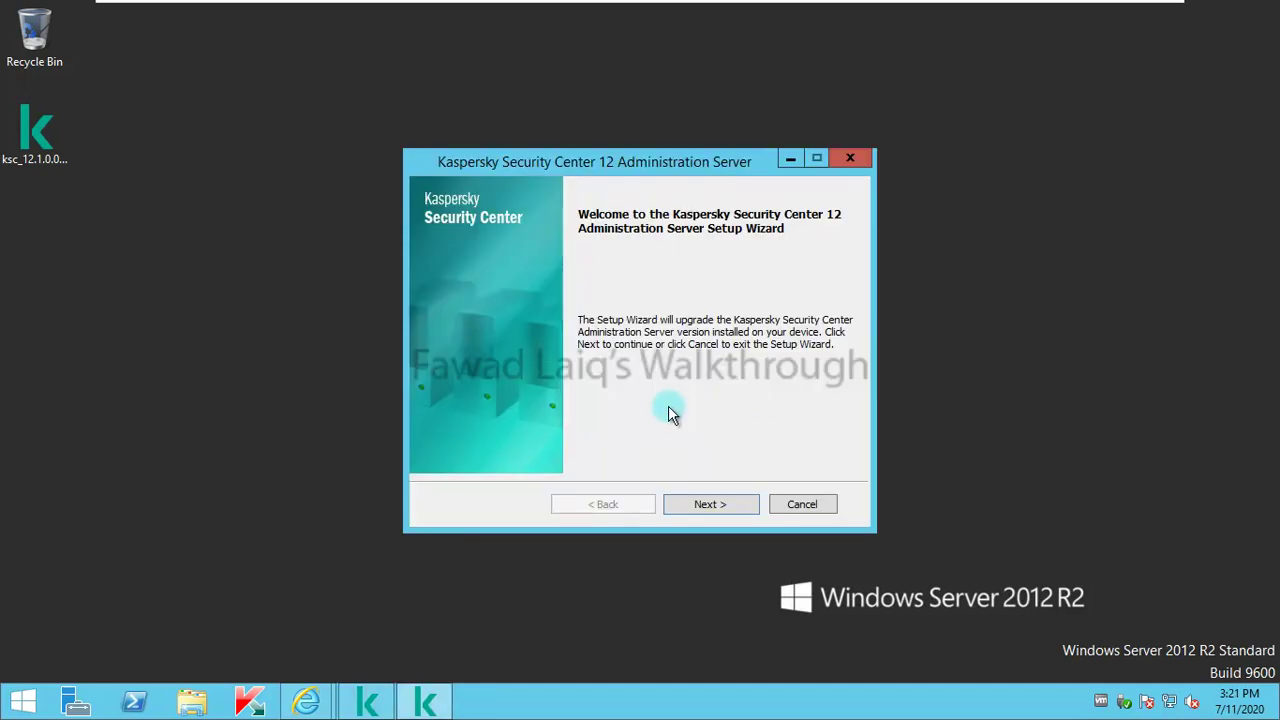
click(722, 504)
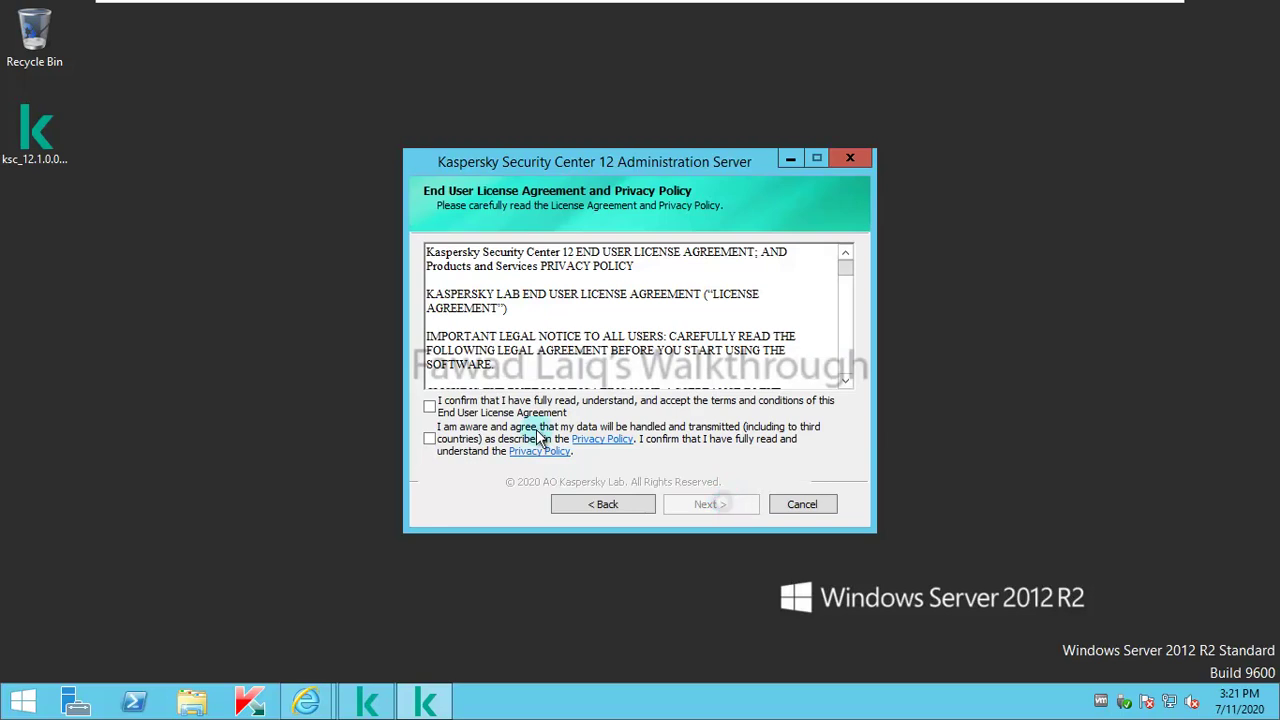
click(429, 406)
click(429, 438)
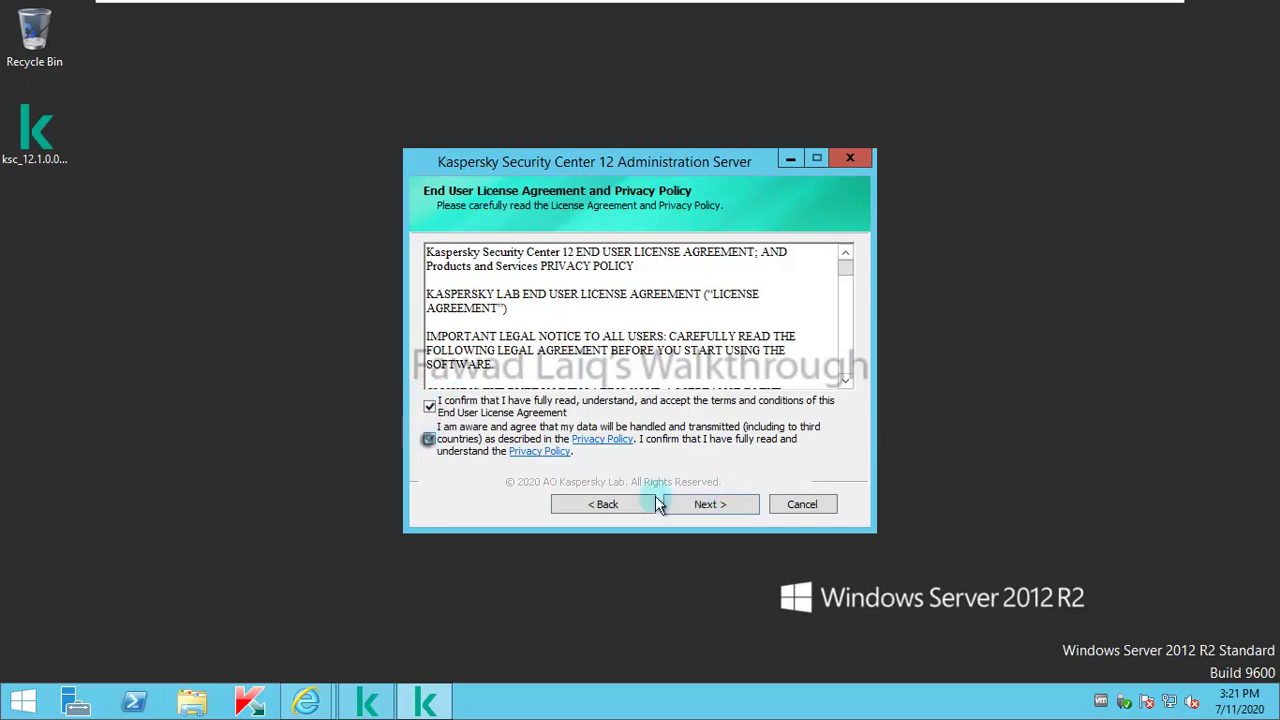
click(722, 502)
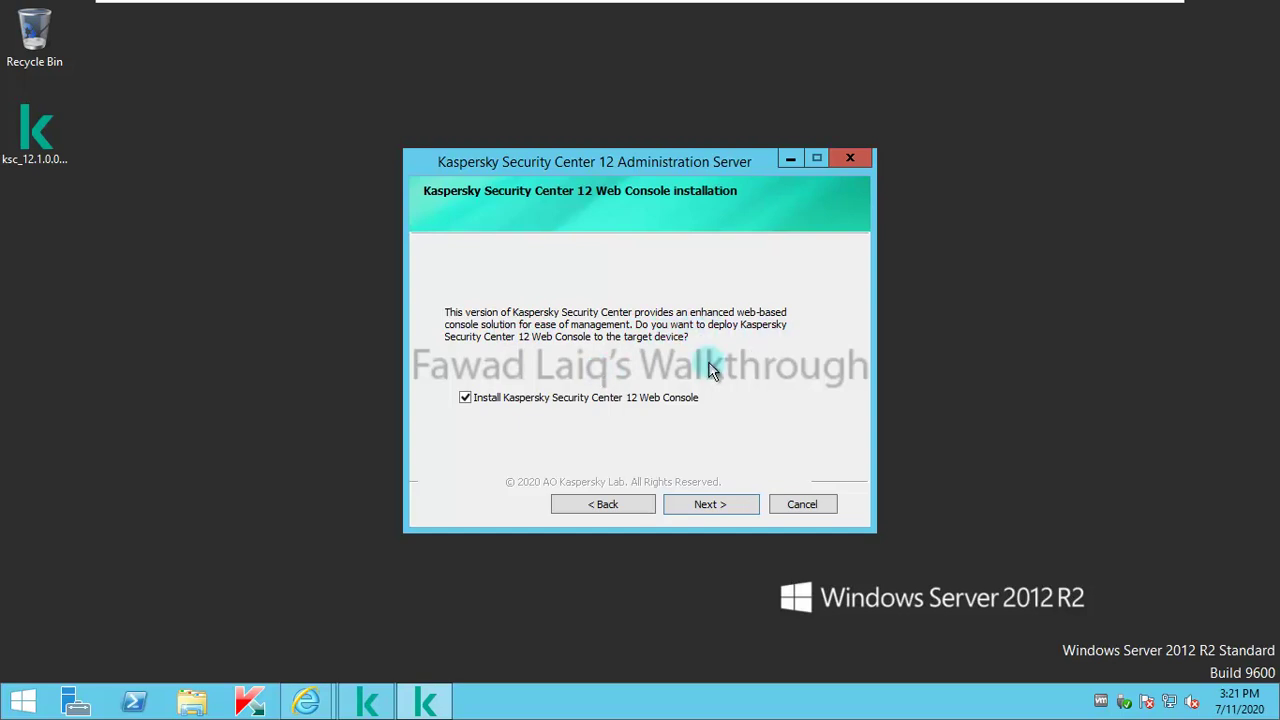
click(729, 507)
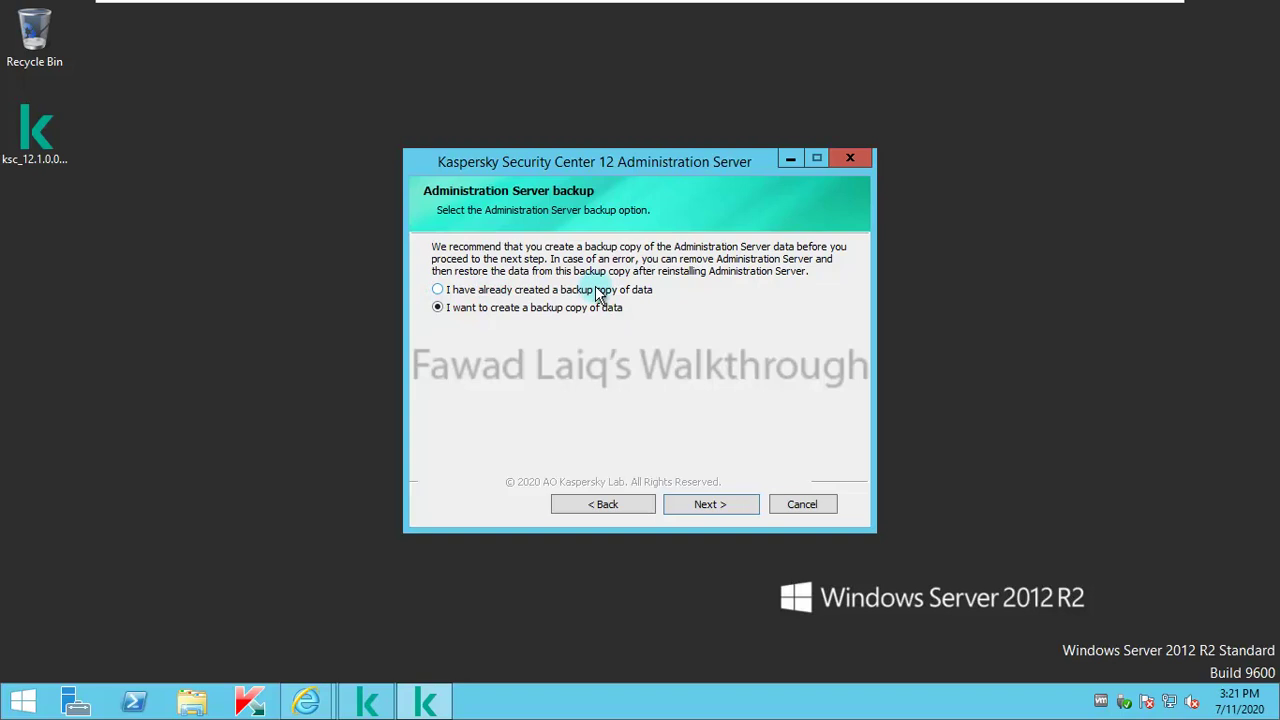
Step: Back up the KSC 11 server data protected by a confirmed password, then finish the backup wizard
click(726, 504)
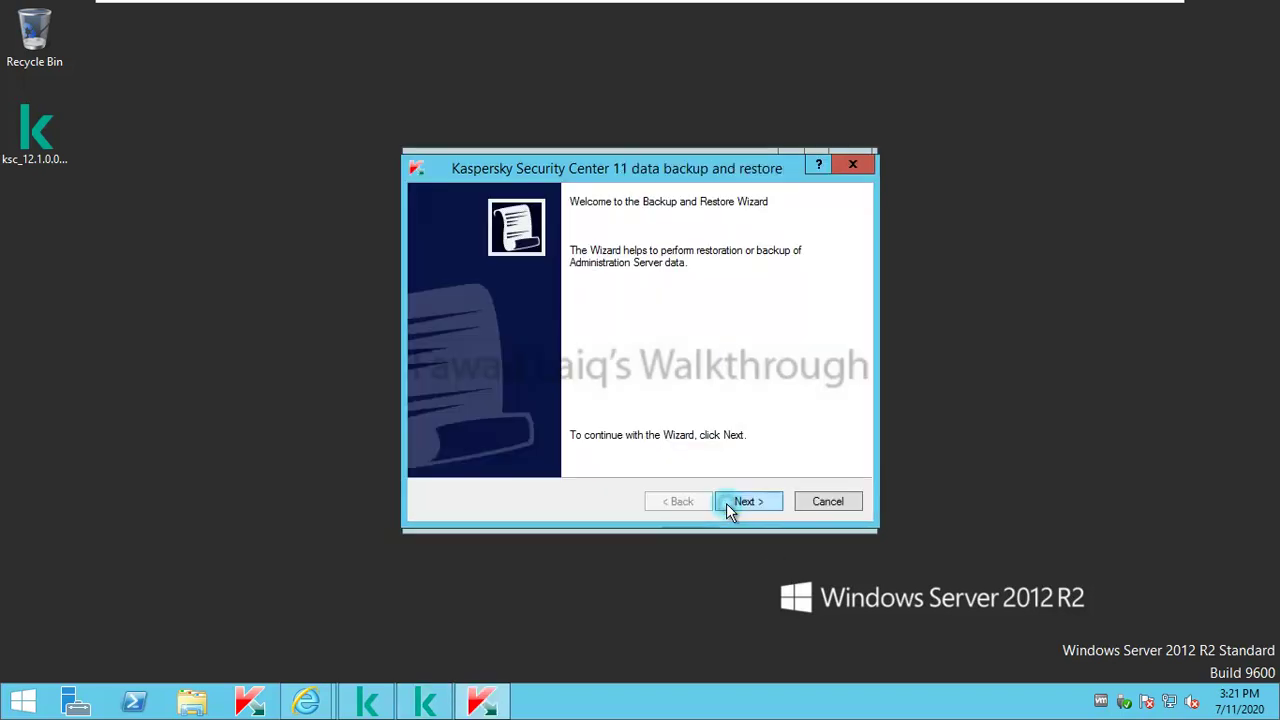
click(740, 502)
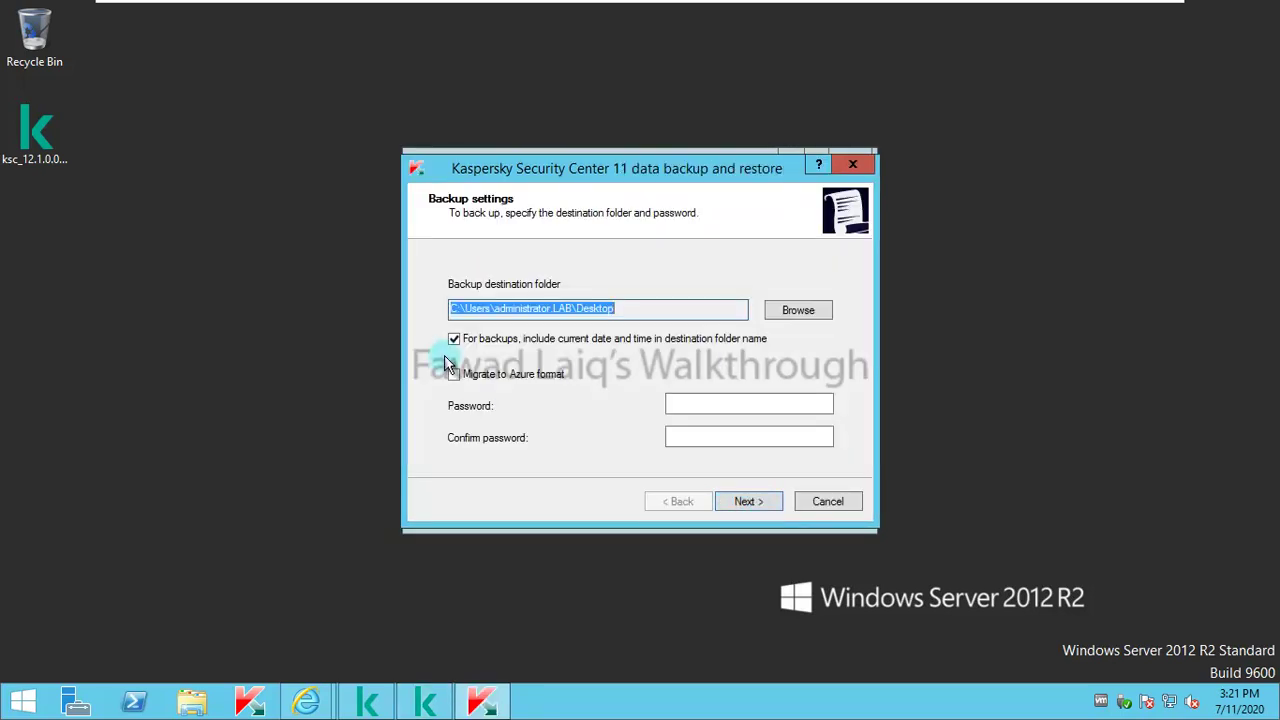
click(712, 402)
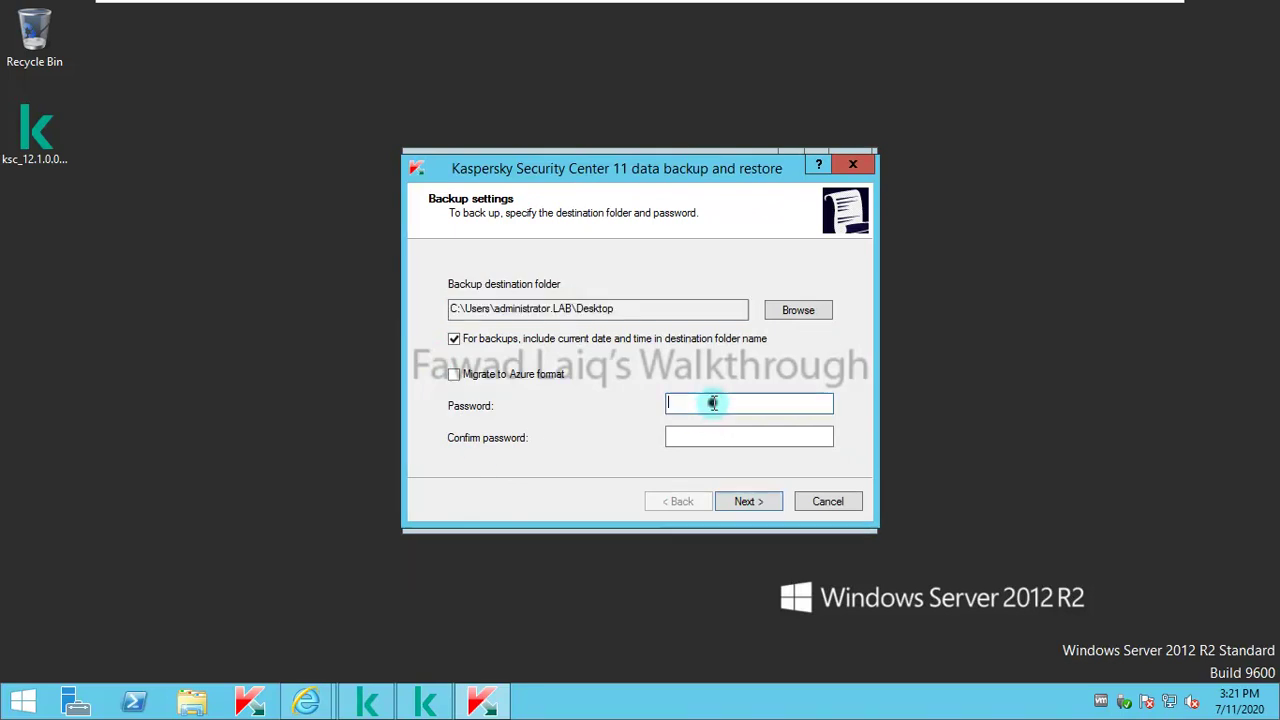
text(•••)
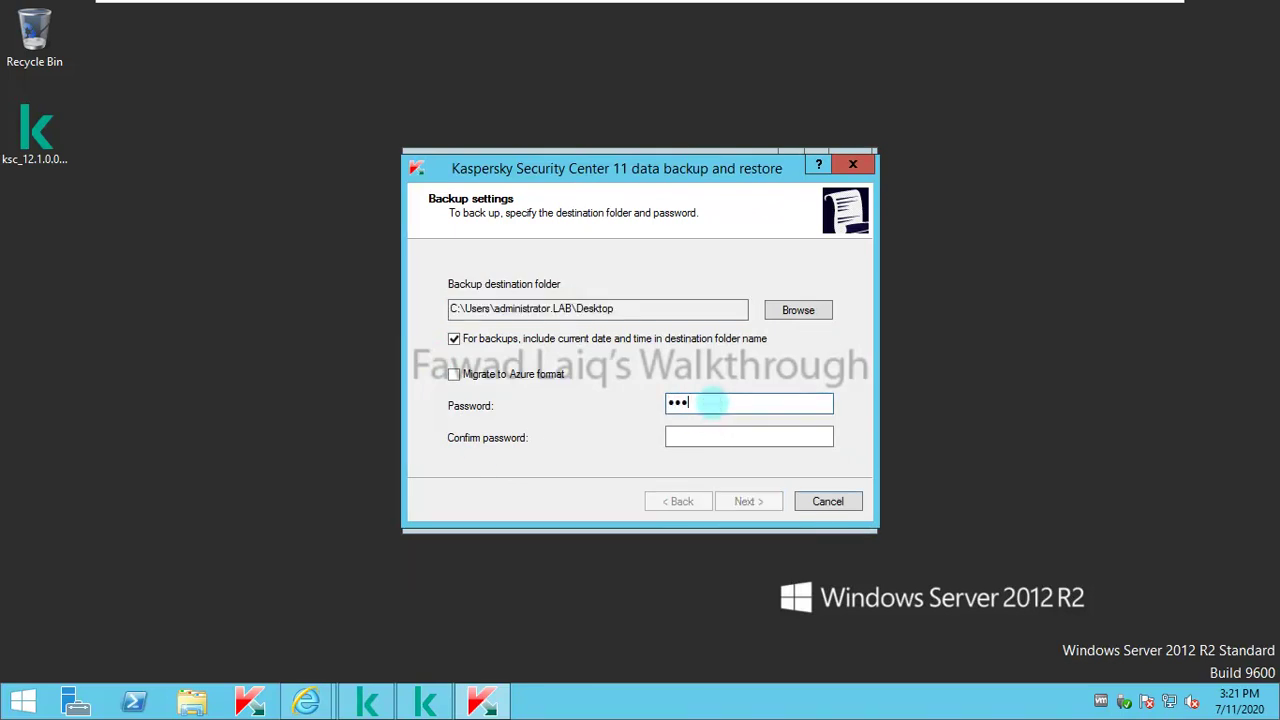
text(••••)
key(Tab)
text(•••)
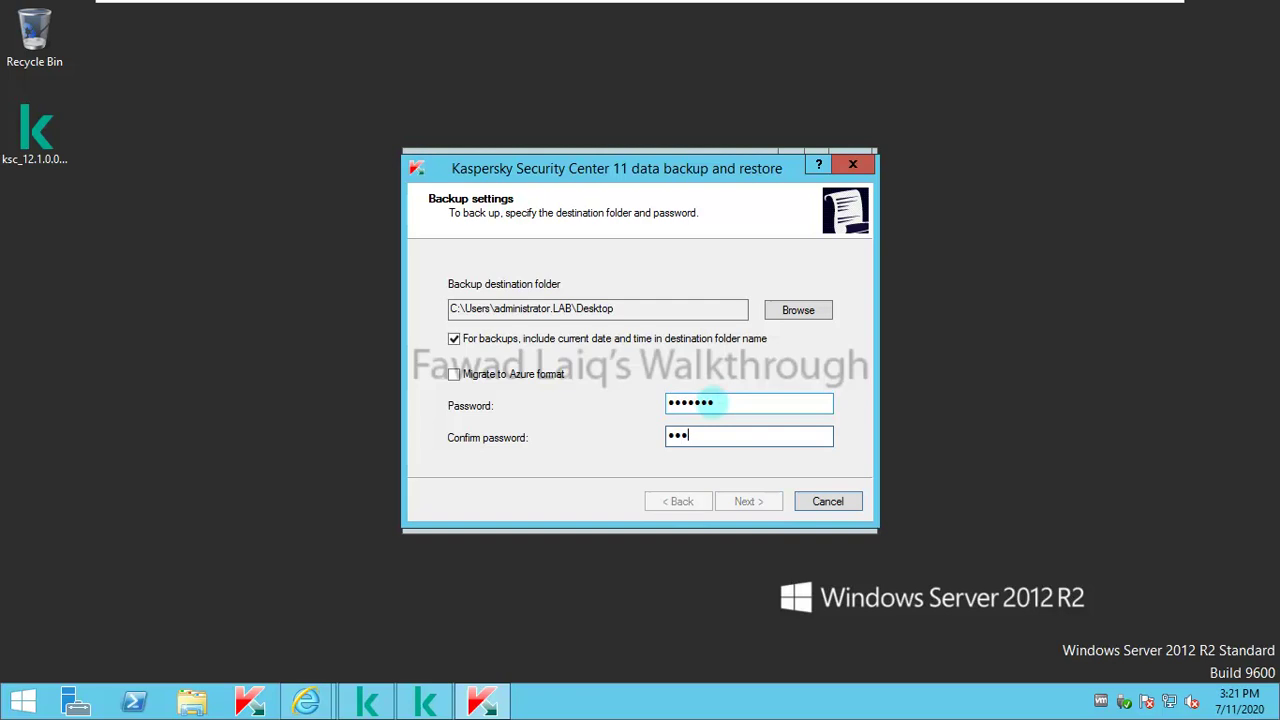
text(••••)
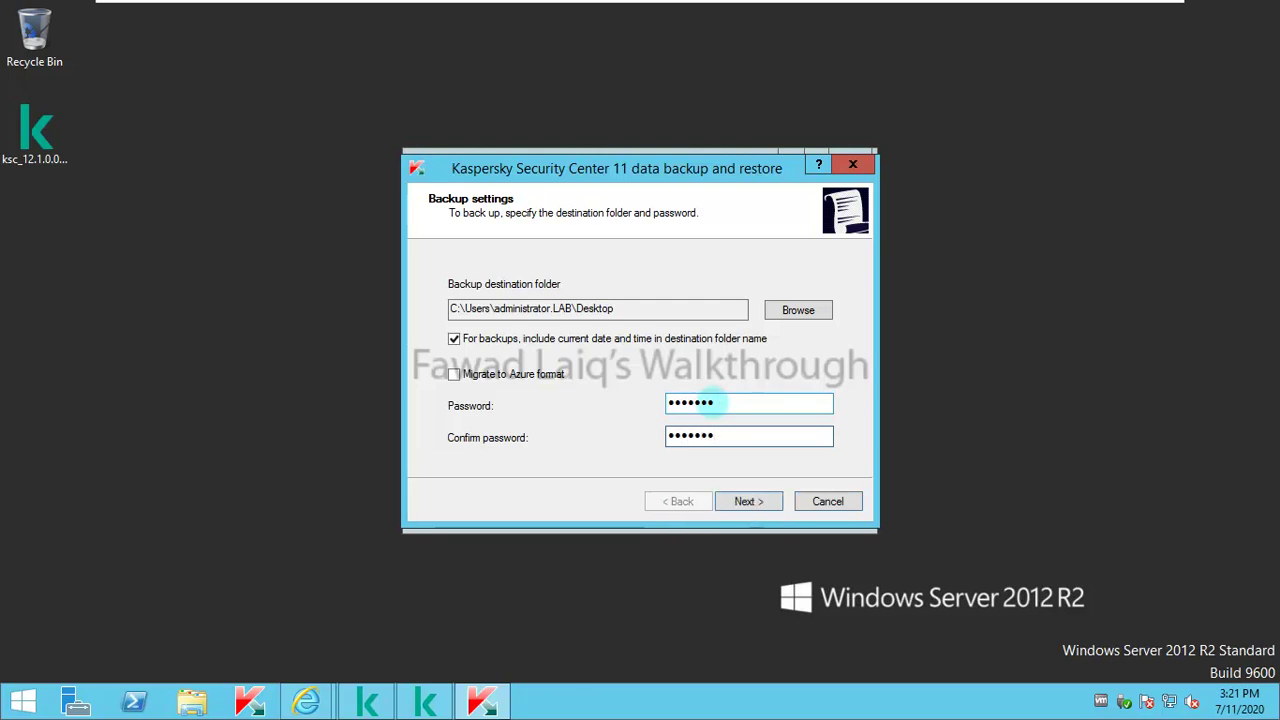
click(768, 509)
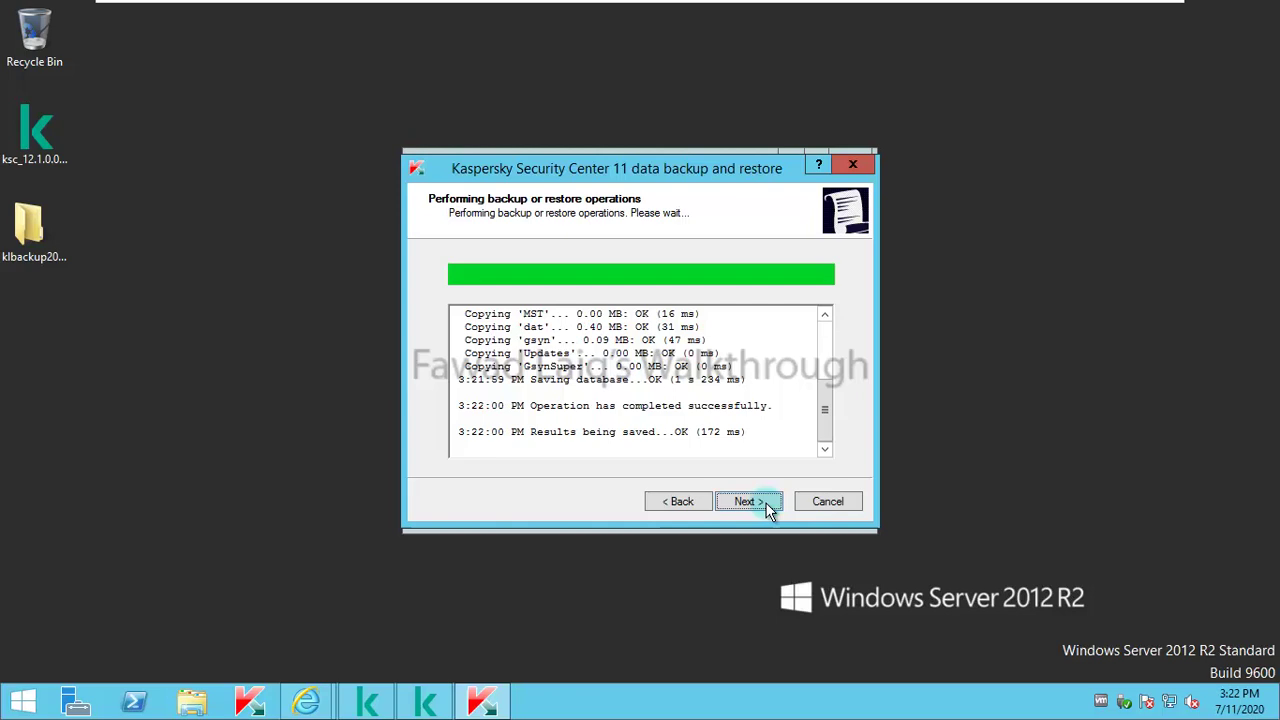
click(768, 508)
click(768, 508)
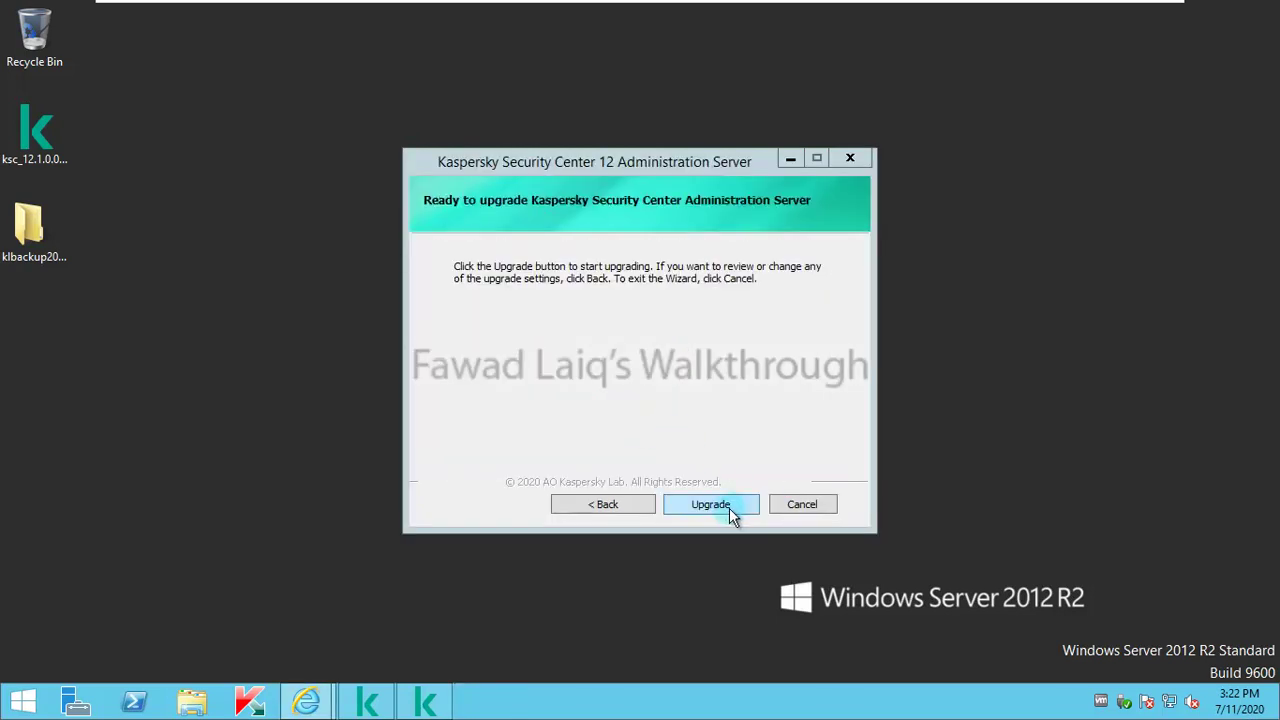
Step: Start the version 12 Administration Server upgrade from the Ready to upgrade page
click(724, 509)
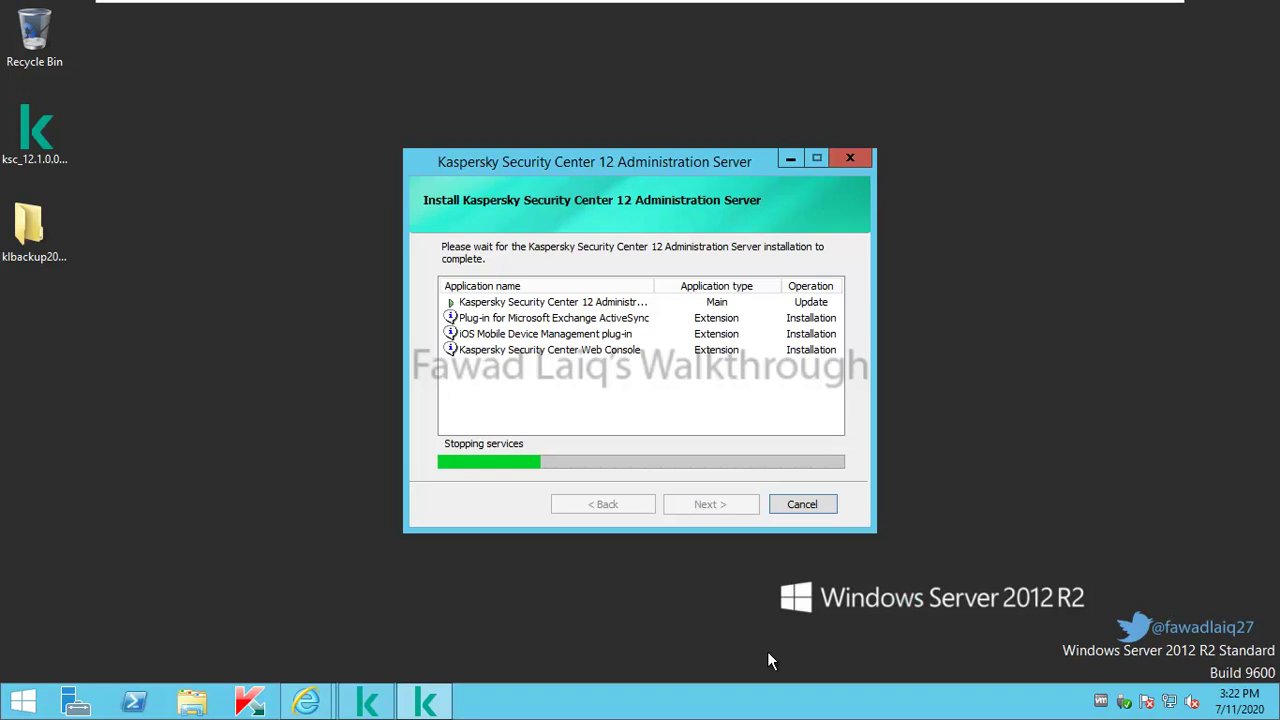
Step: Review KSC 12's supported Windows versions under Hardware and software requirements, then minimize the browser
mouse_move(307, 702)
click(440, 640)
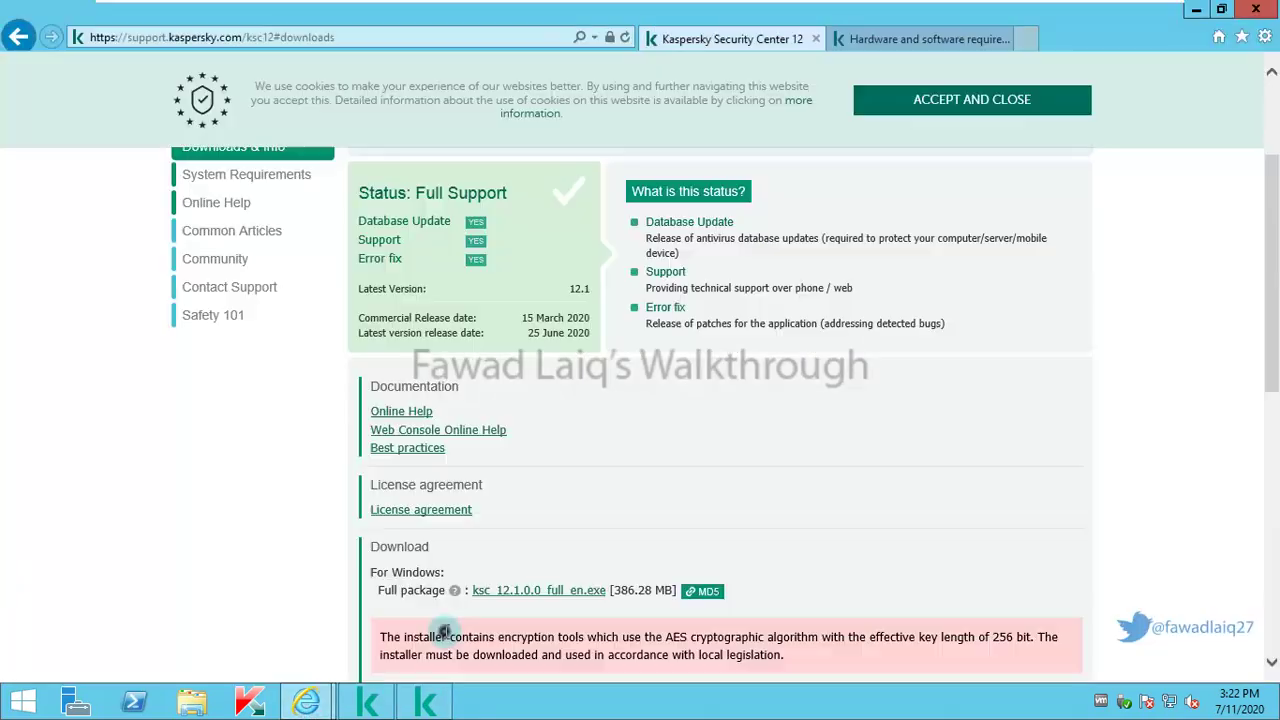
click(927, 39)
scroll(705, 446, down, 15)
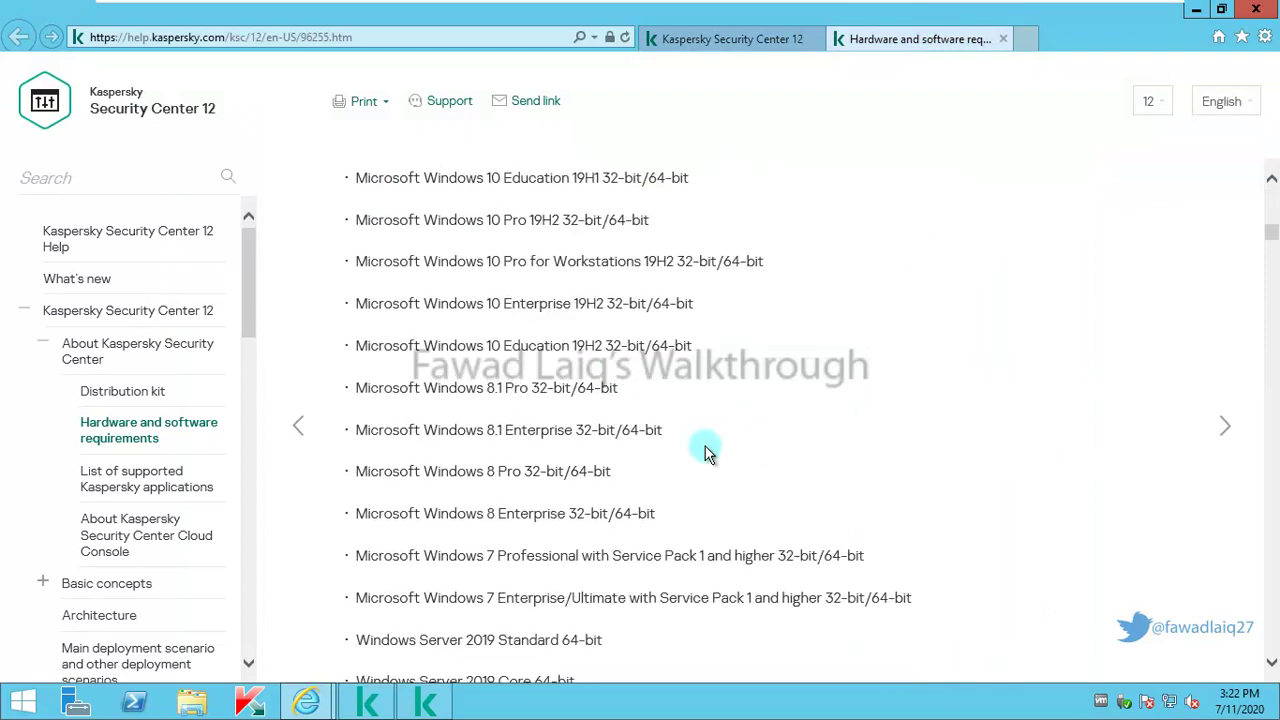
scroll(705, 447, down, 3)
scroll(705, 447, down, 2)
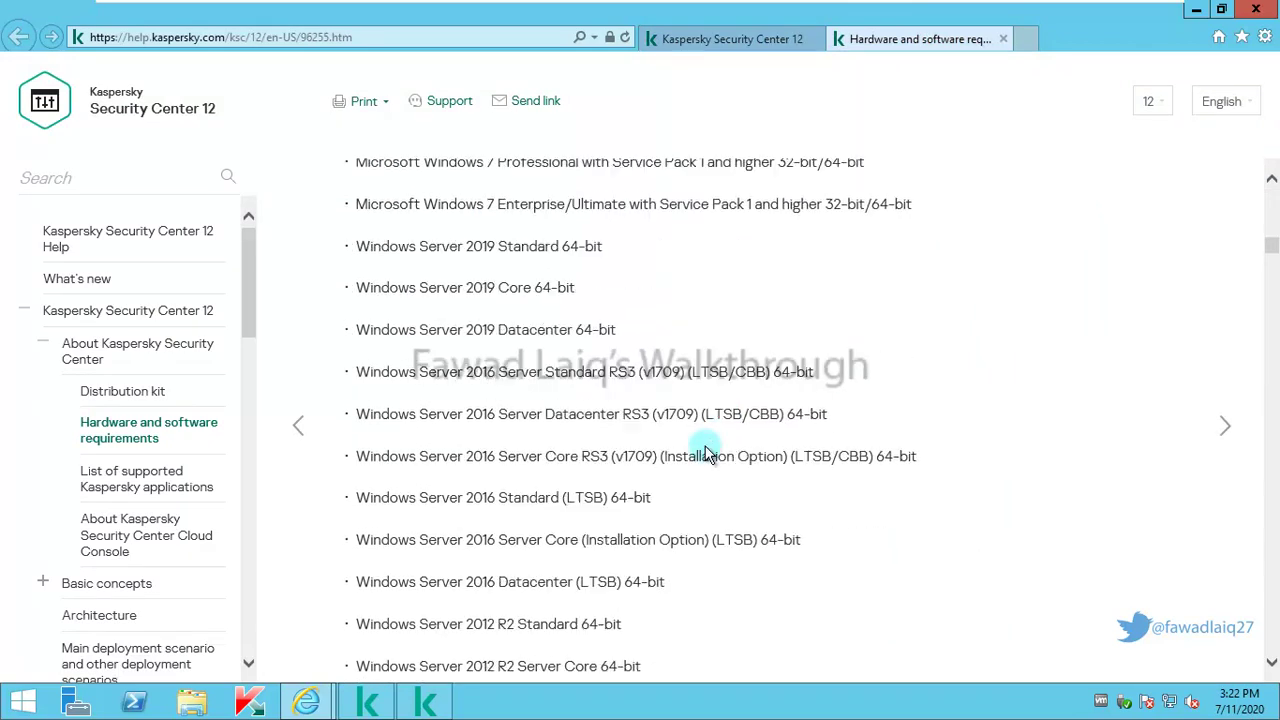
scroll(705, 452, down, 1)
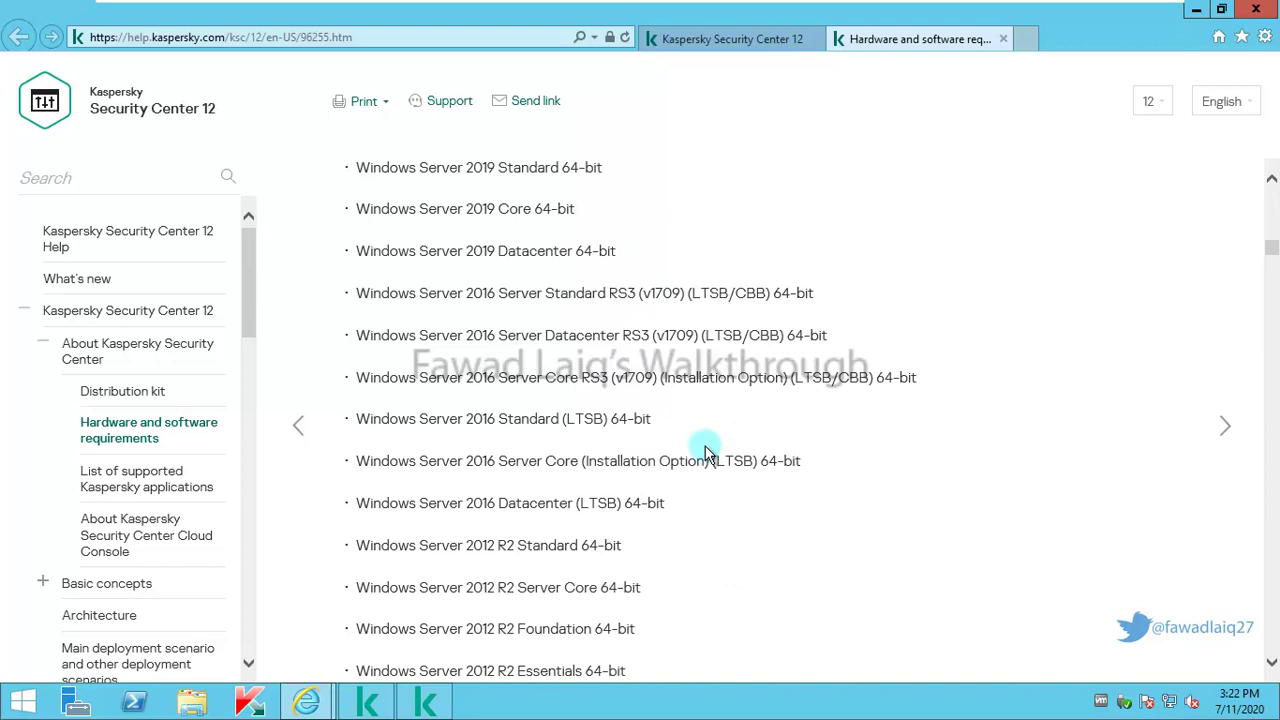
scroll(705, 452, up, 2)
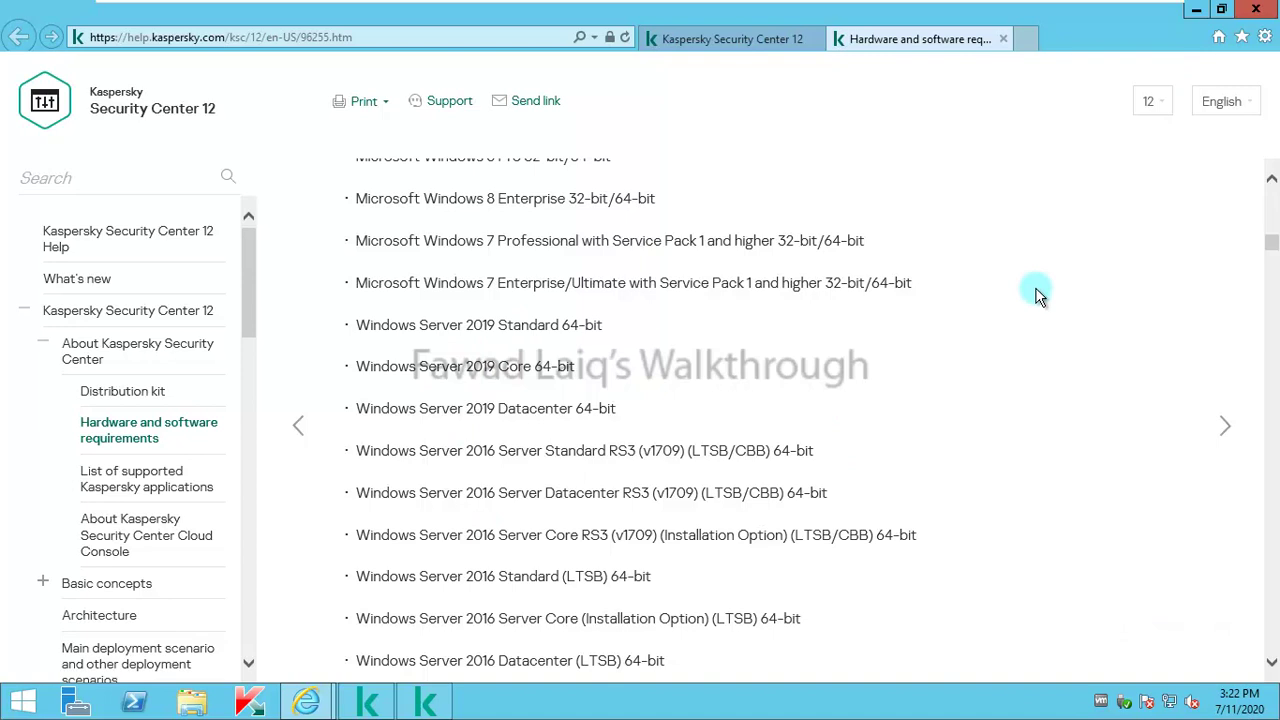
click(1197, 10)
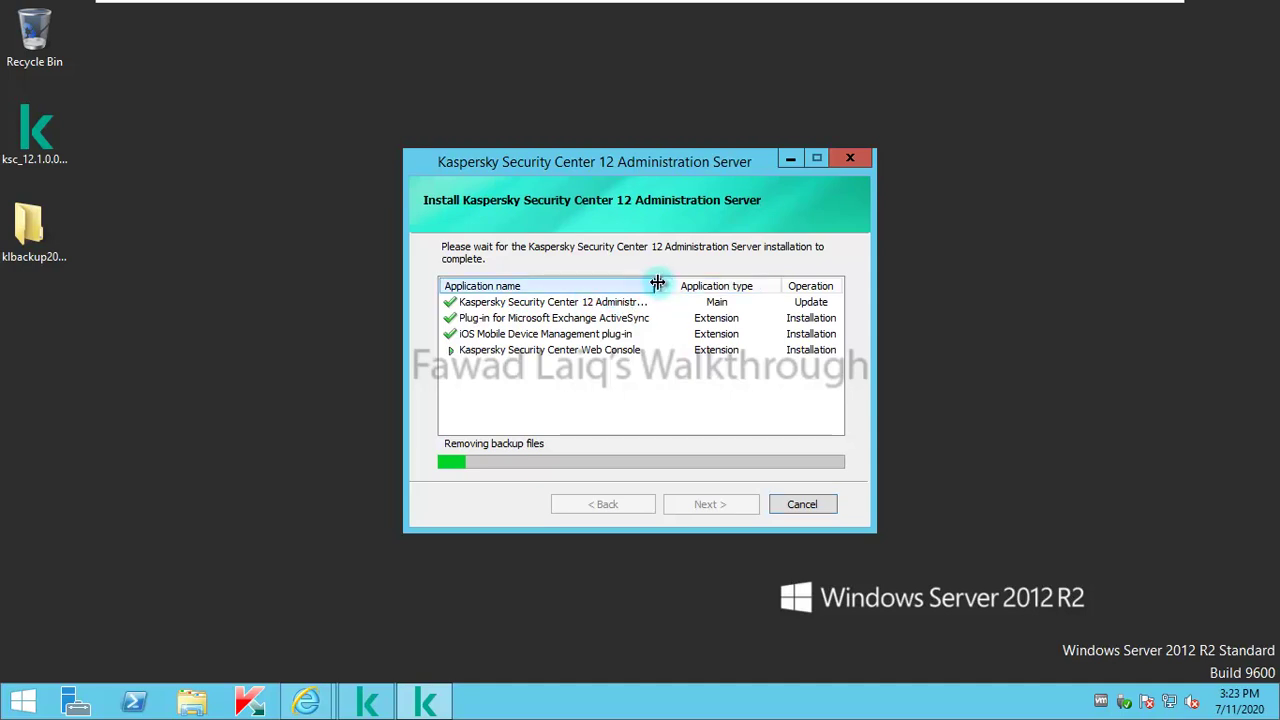
Step: Adjust the Application name column width on the final wizard page while the upgrade completes
drag(656, 286, 609, 287)
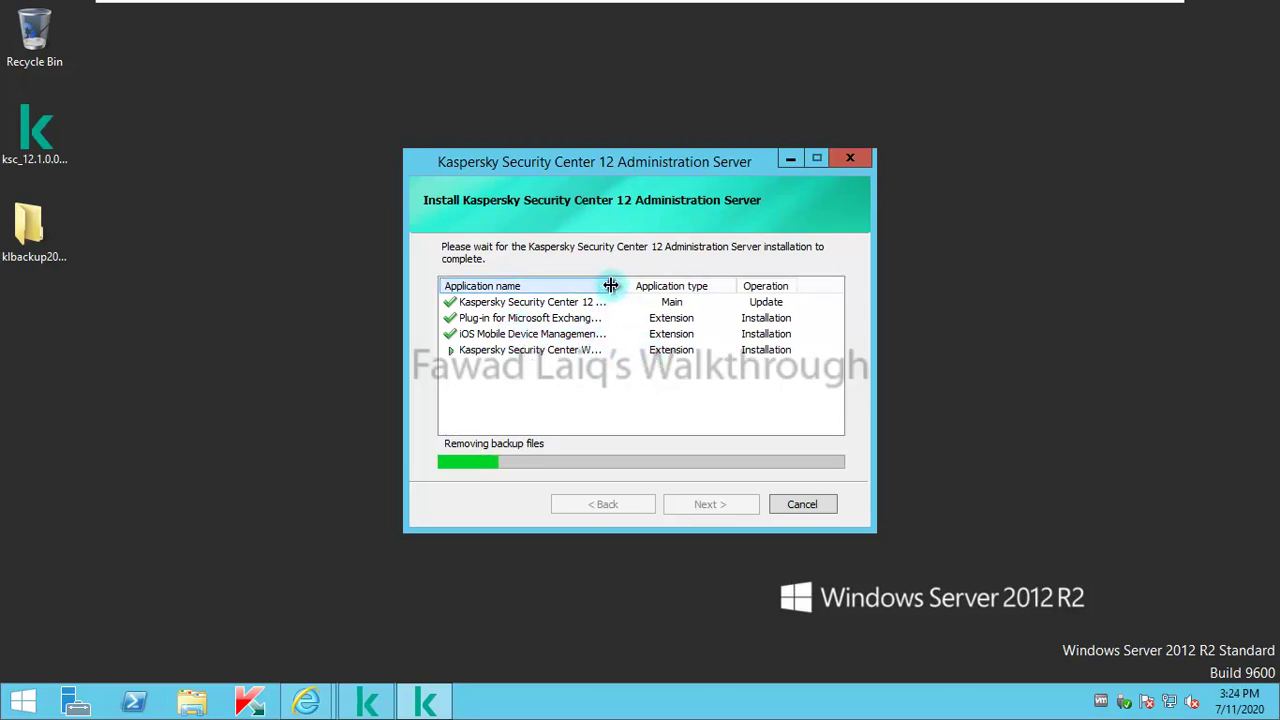
drag(610, 286, 625, 288)
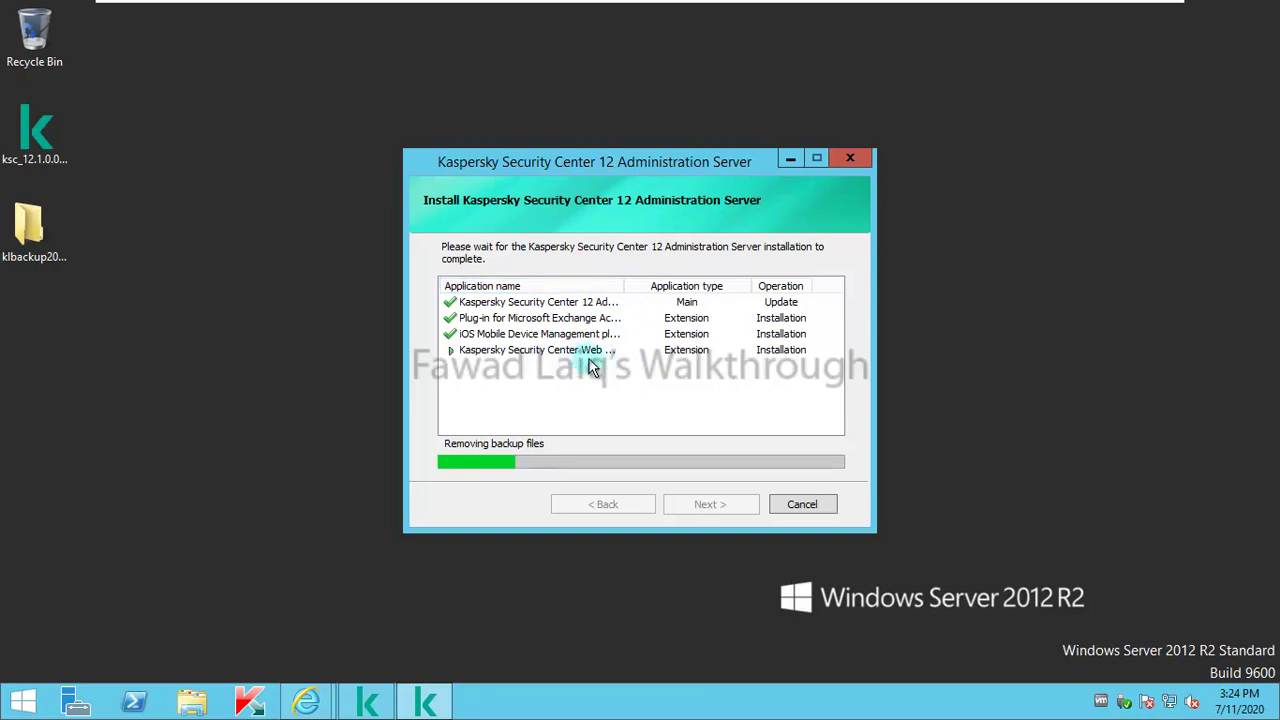
drag(622, 287, 645, 298)
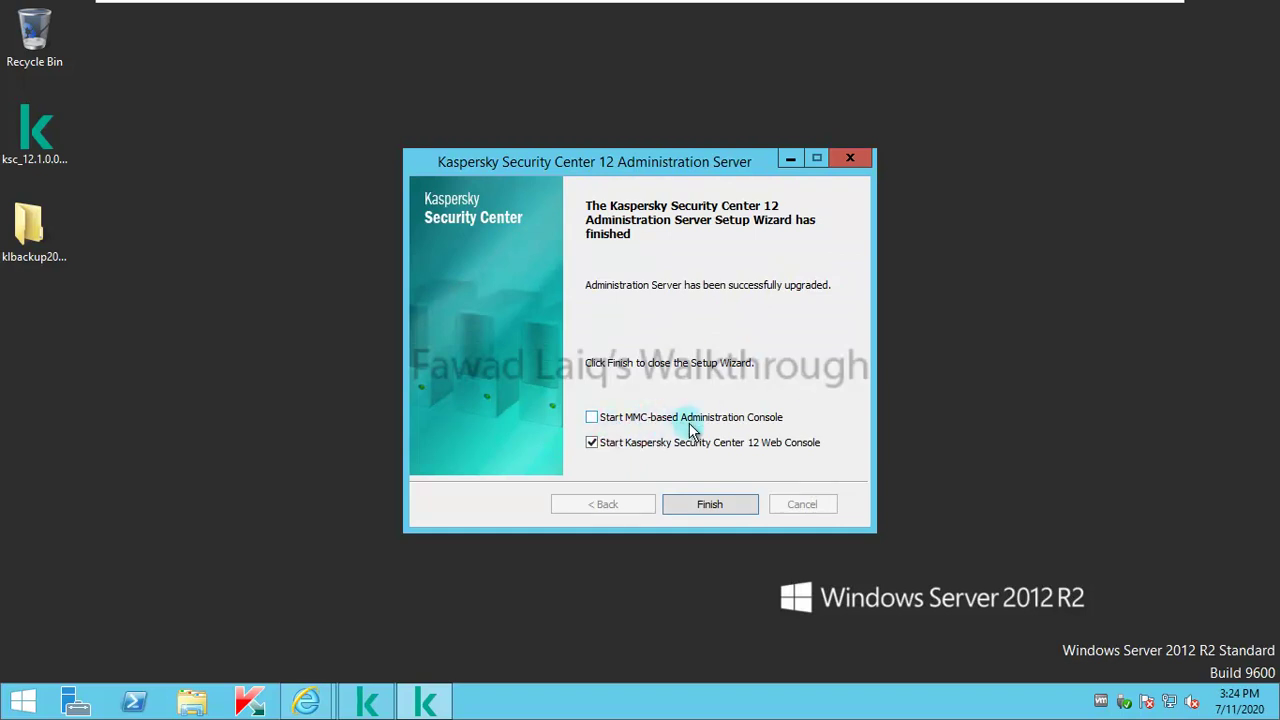
Step: Enable Start MMC-based Administration Console alongside Start Web Console and finish setup
click(591, 417)
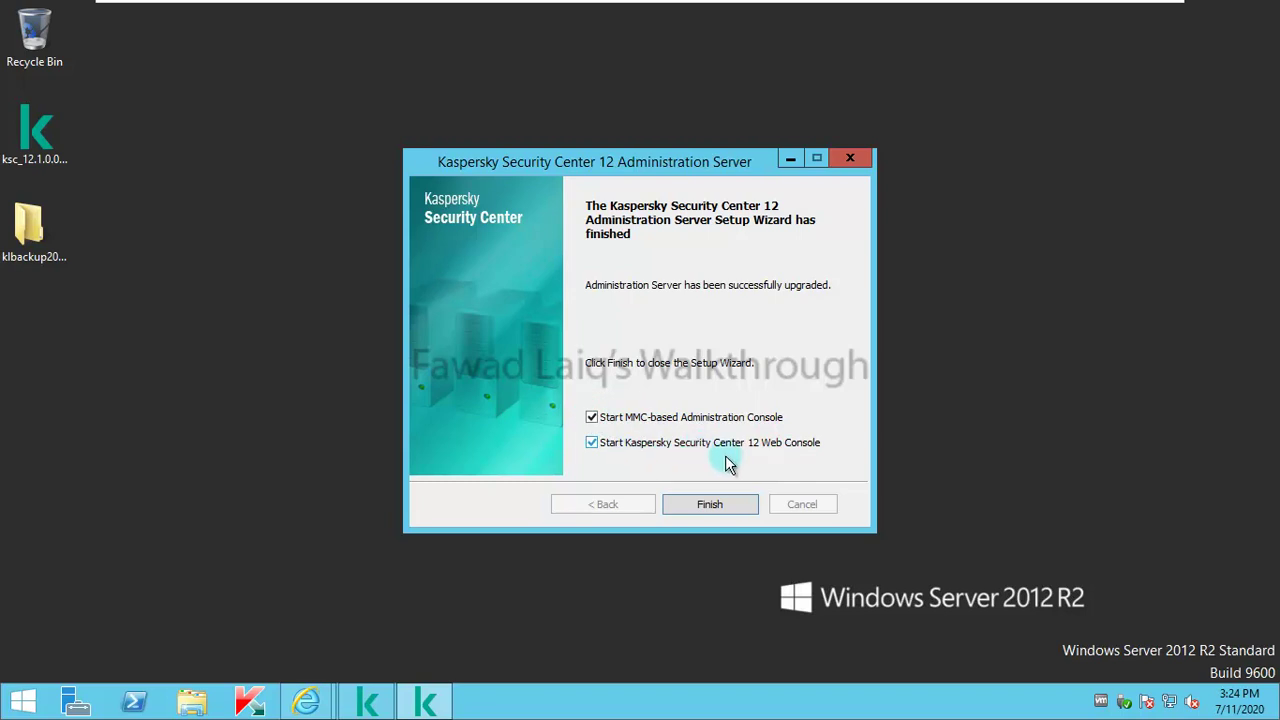
click(727, 505)
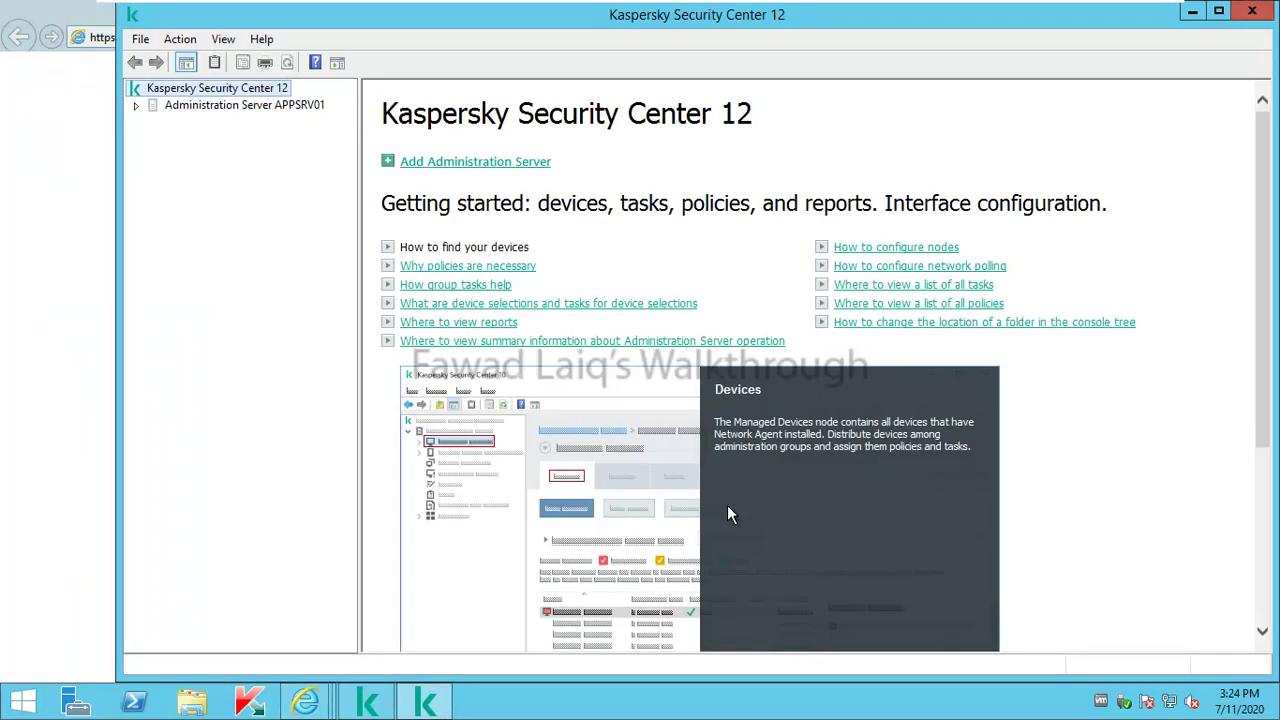
Step: Maximize the console, confirm version 12.0.0.7734 in Help > About, and connect to APPSRV01 accepting its certificate
click(1219, 12)
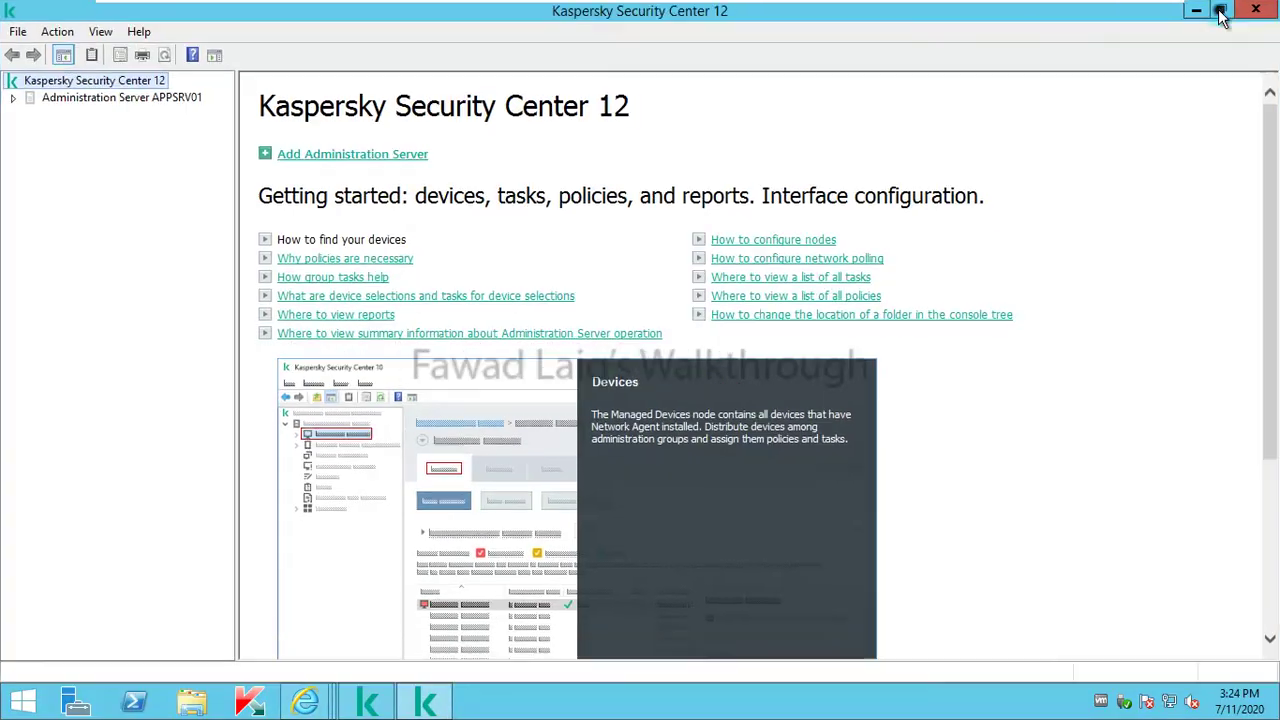
click(140, 30)
click(193, 118)
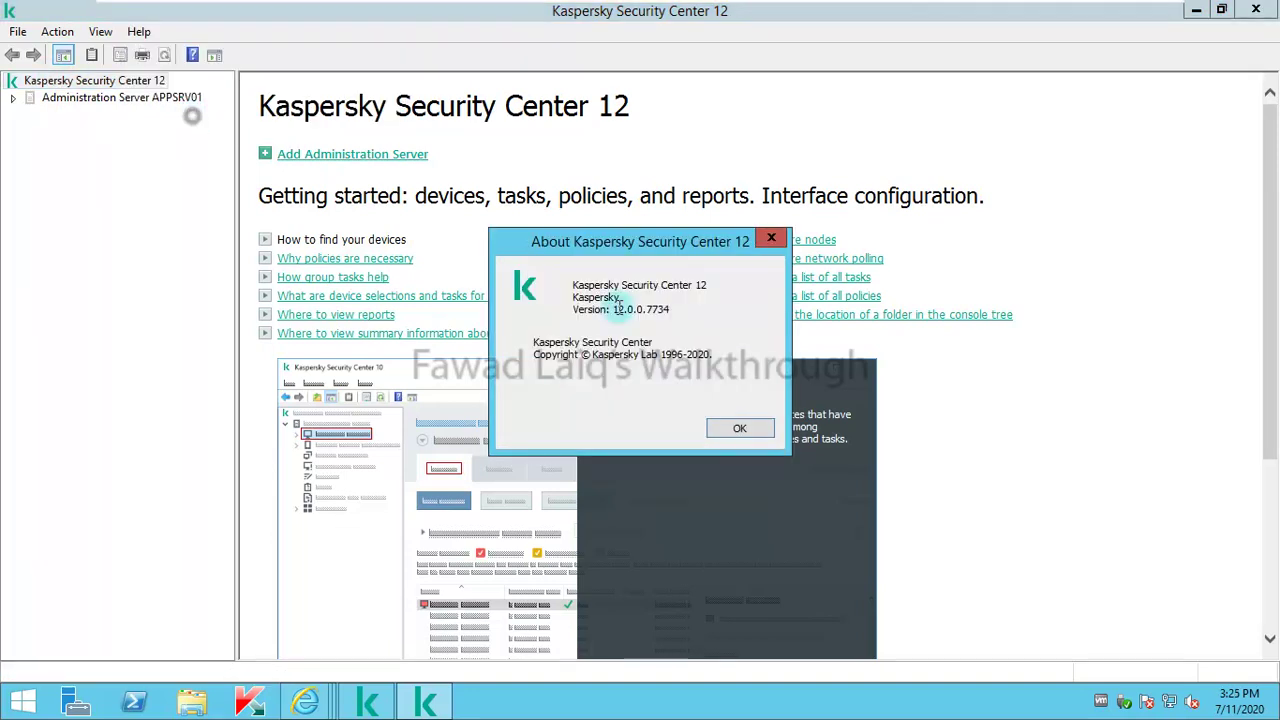
click(772, 240)
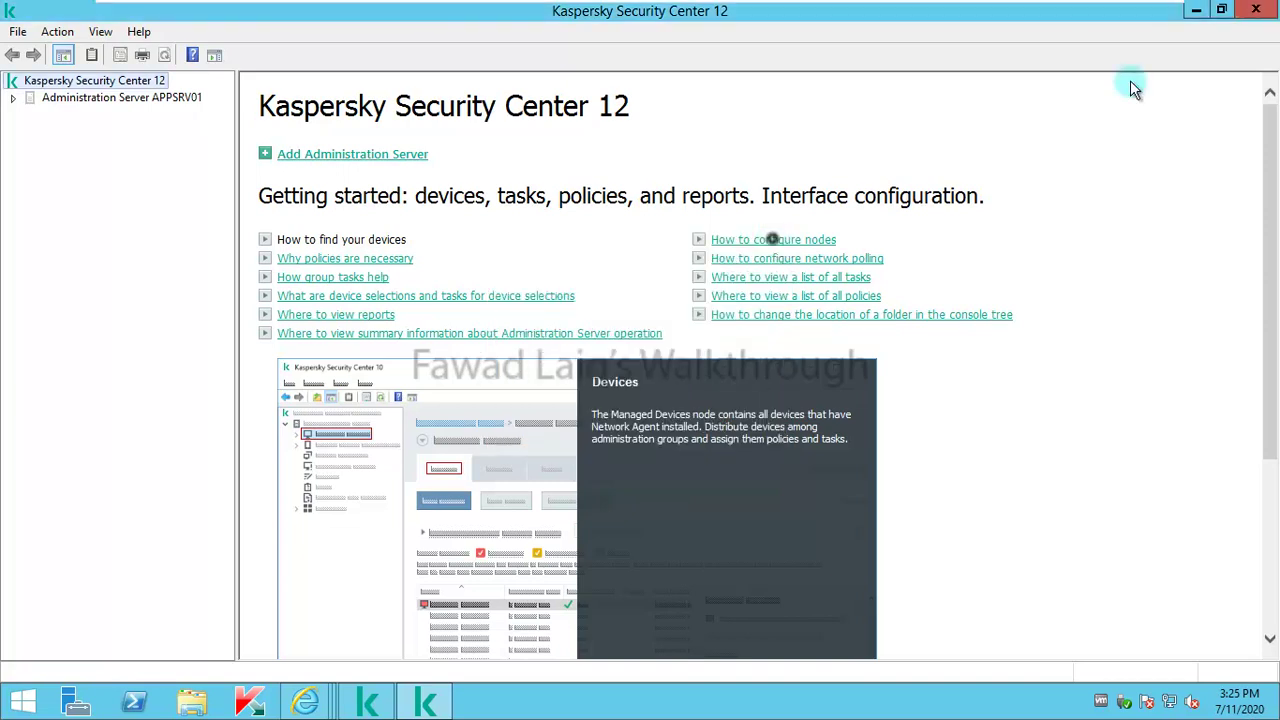
click(30, 100)
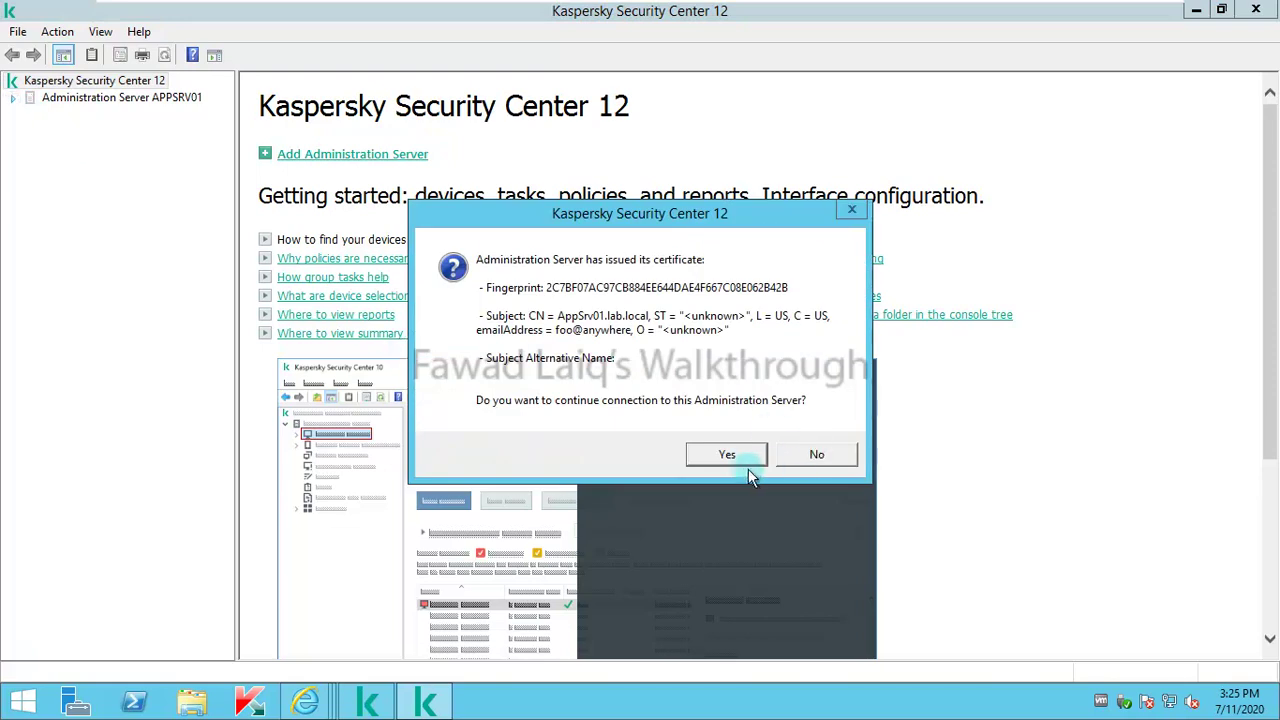
click(748, 462)
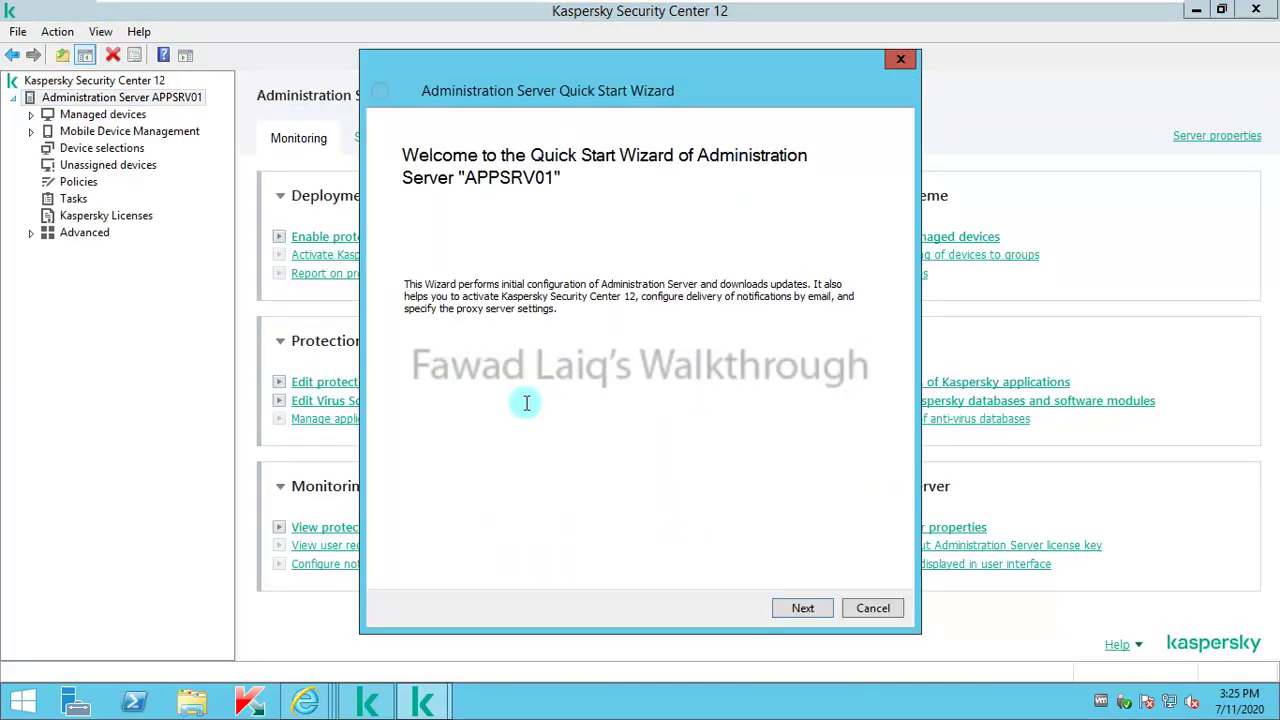
Step: Cancel the Quick Start and Batch Conversion wizards and acknowledge the plug-in version notice
click(803, 612)
click(874, 623)
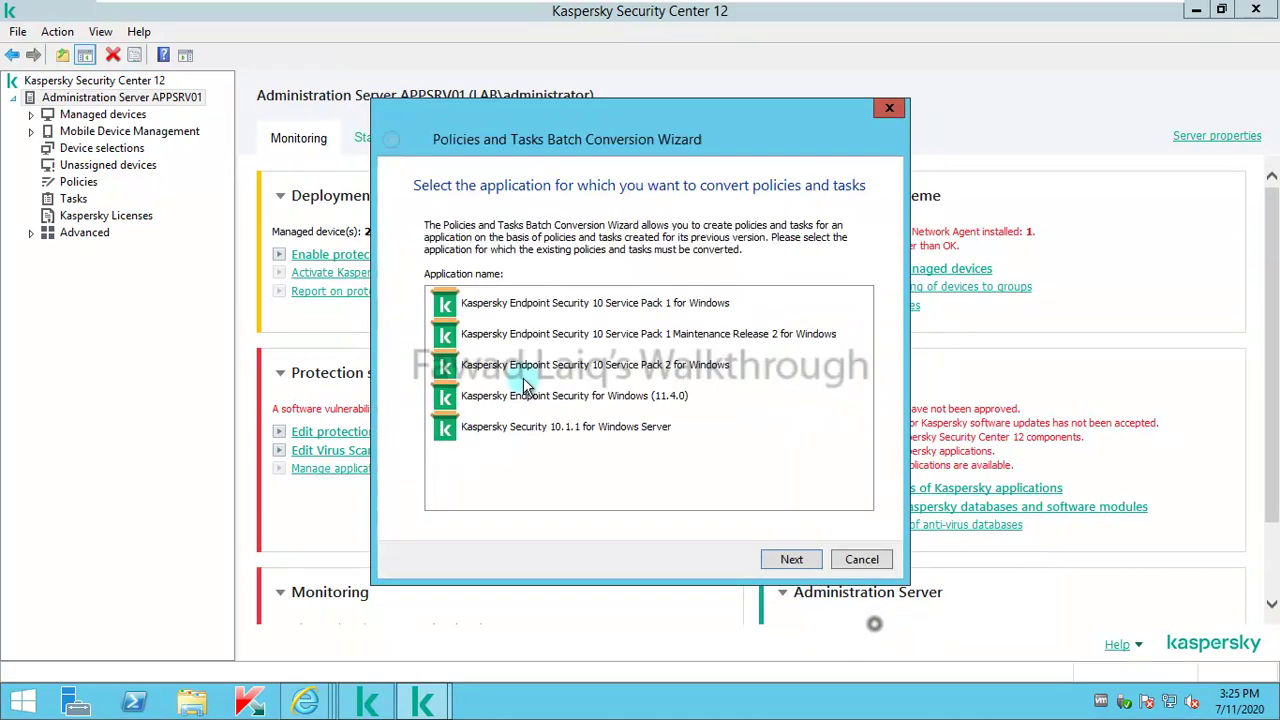
click(860, 559)
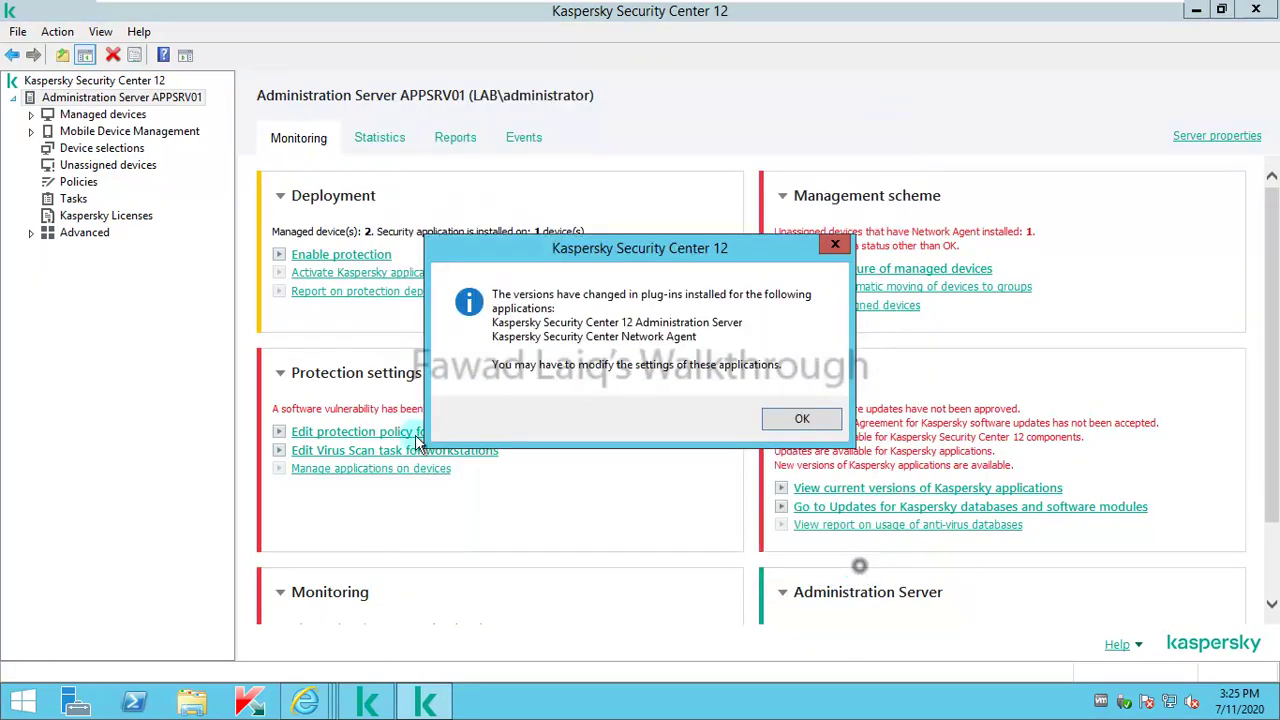
click(806, 420)
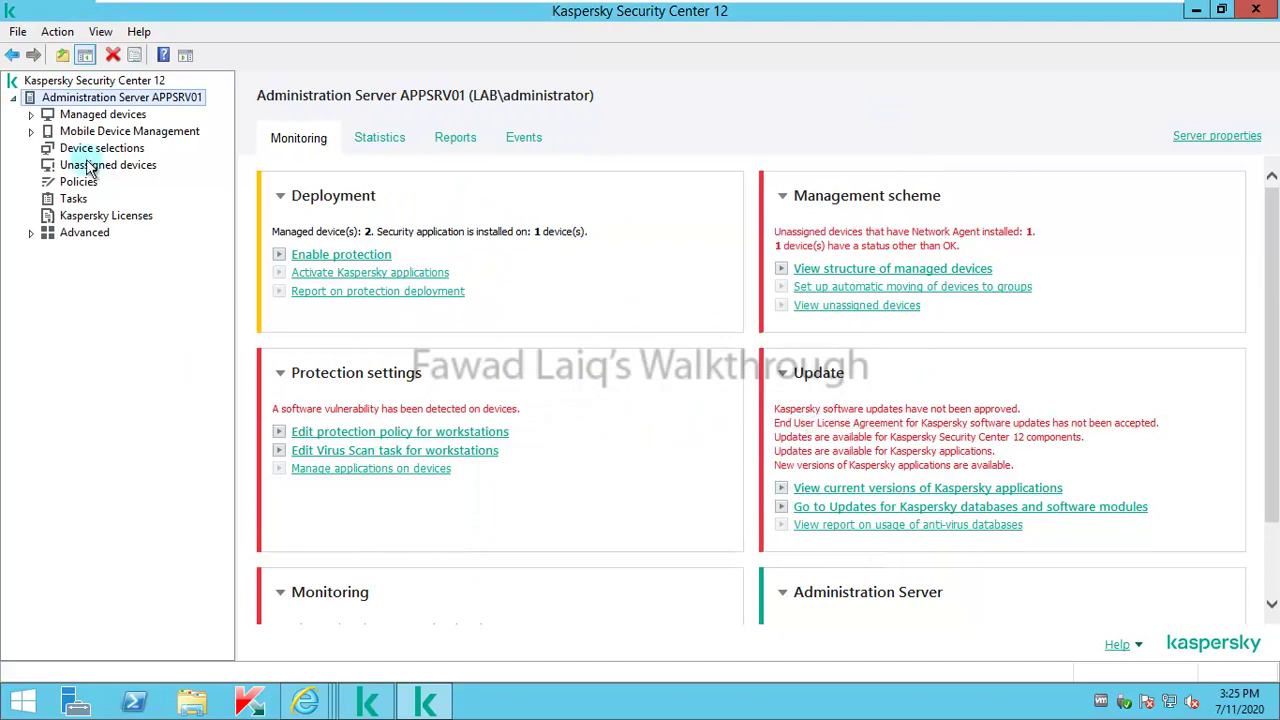
Step: Browse Managed devices > NewYork, view the WS02 device, then show the server's Tasks list
click(30, 114)
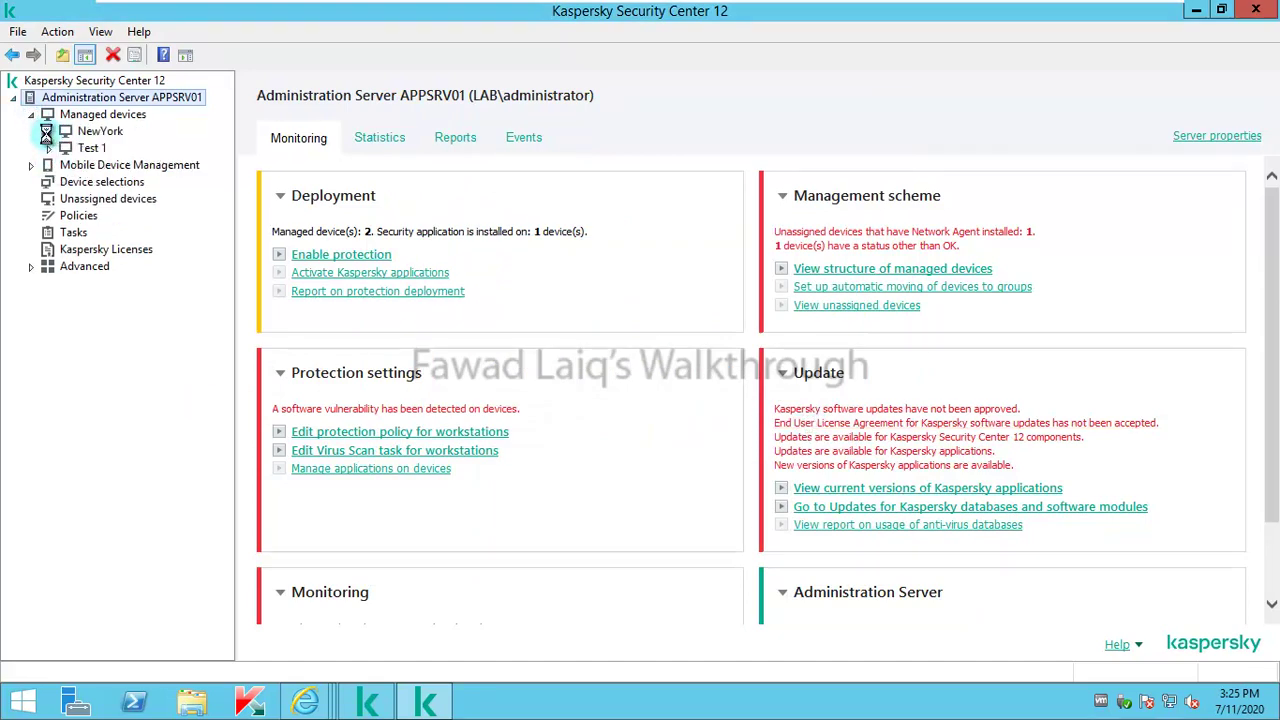
click(96, 132)
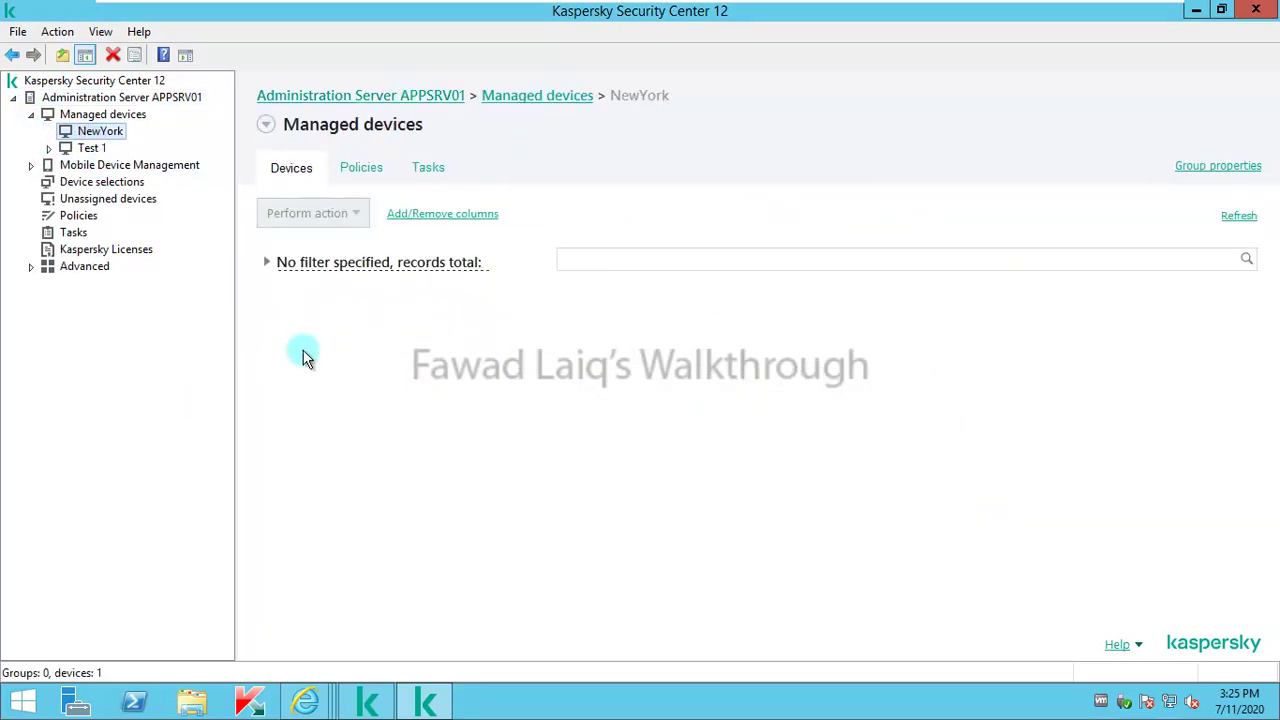
click(305, 317)
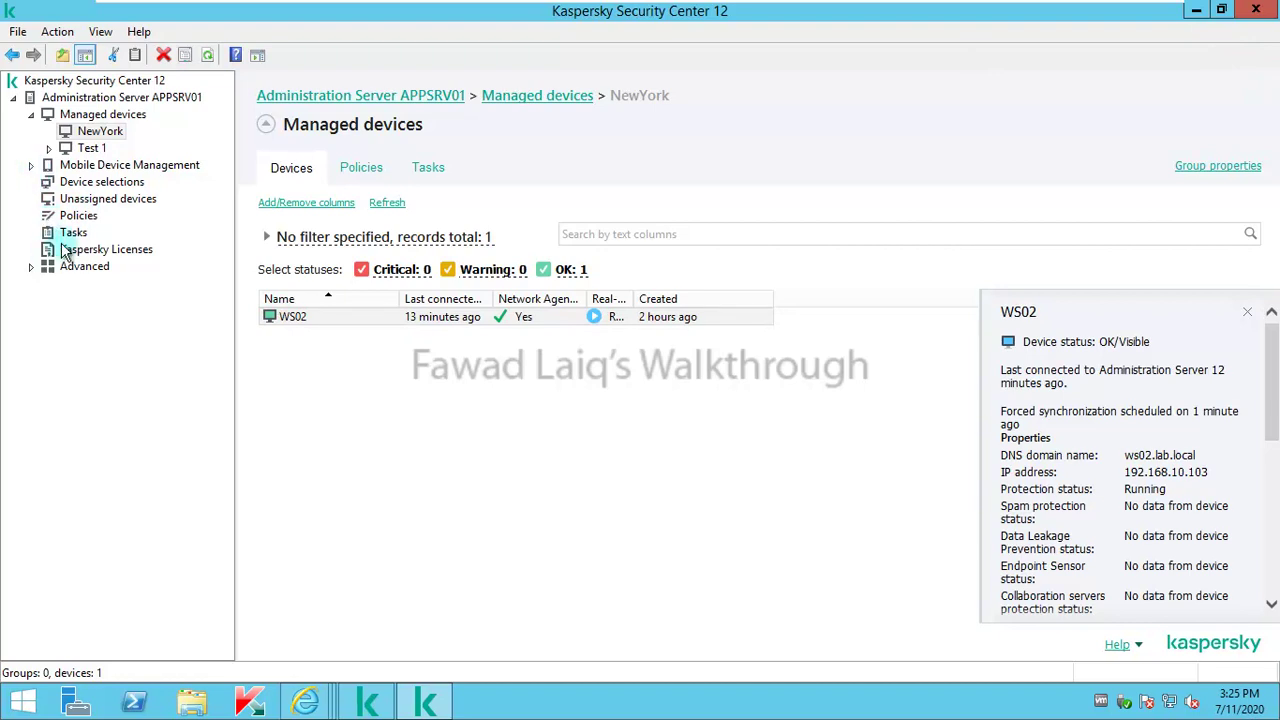
click(76, 233)
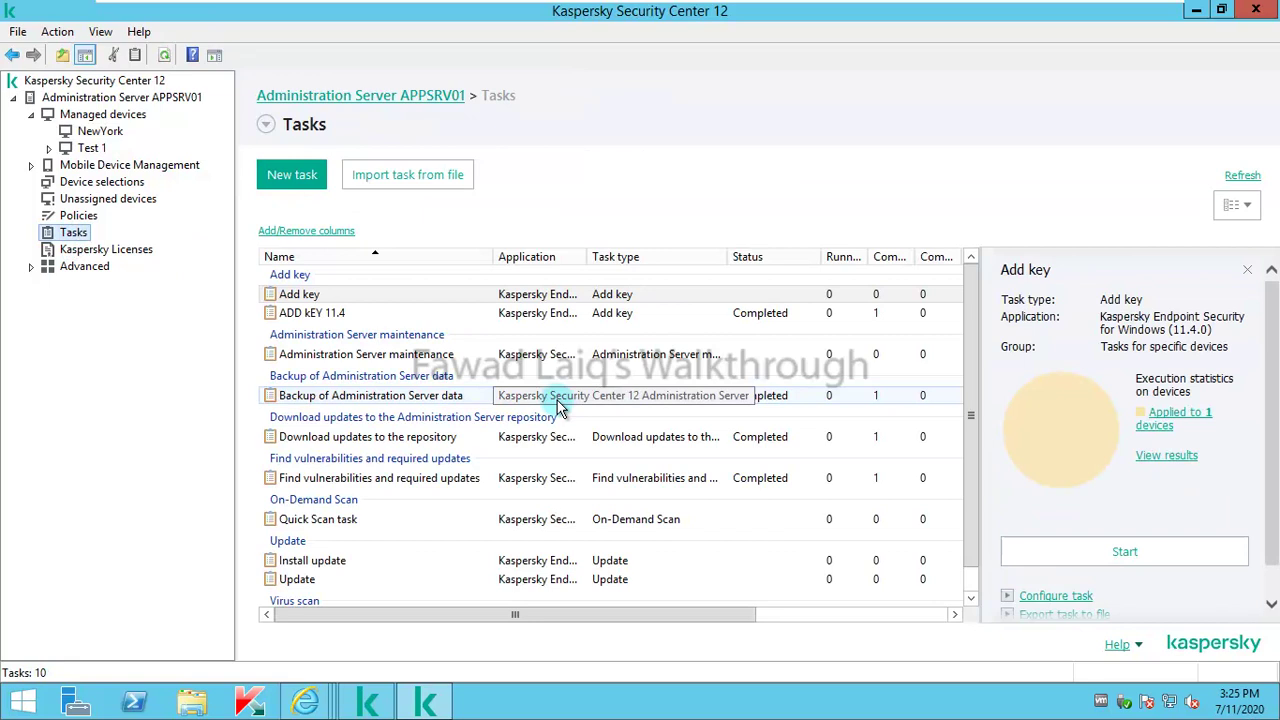
Step: Minimize the console, bypass the Web Console certificate warning, and submit the administrator credentials
click(1197, 12)
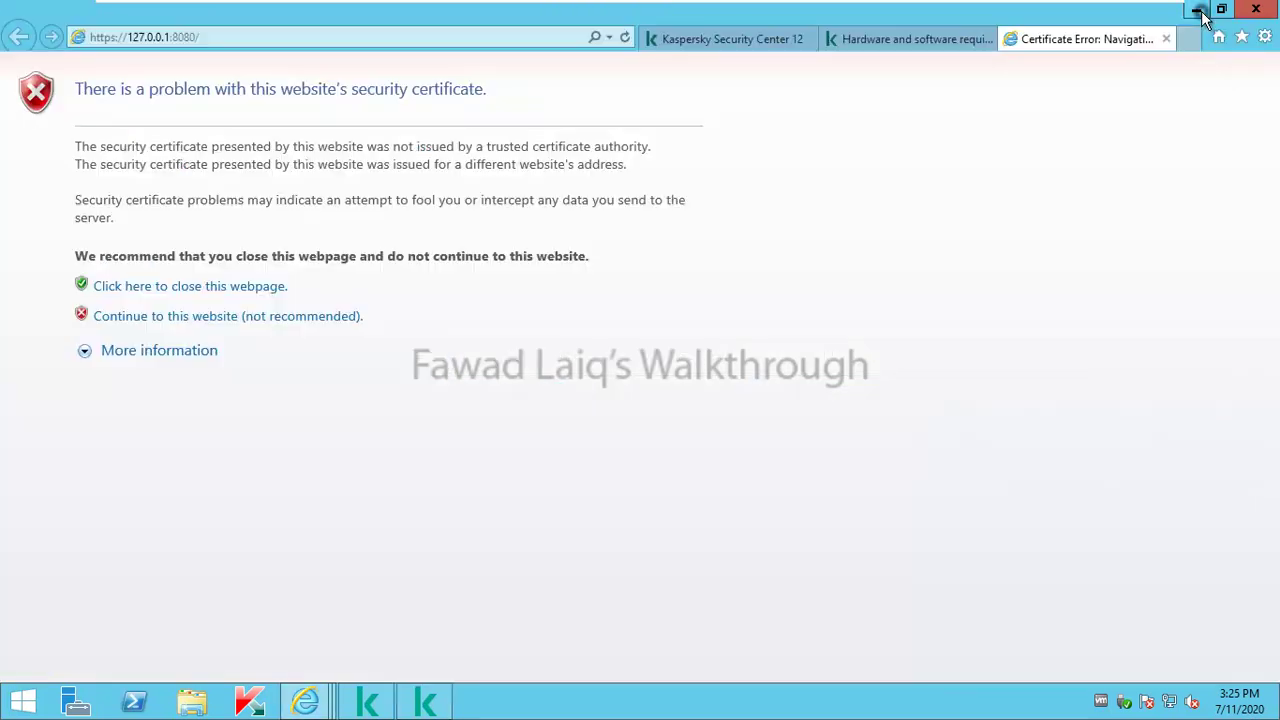
click(103, 318)
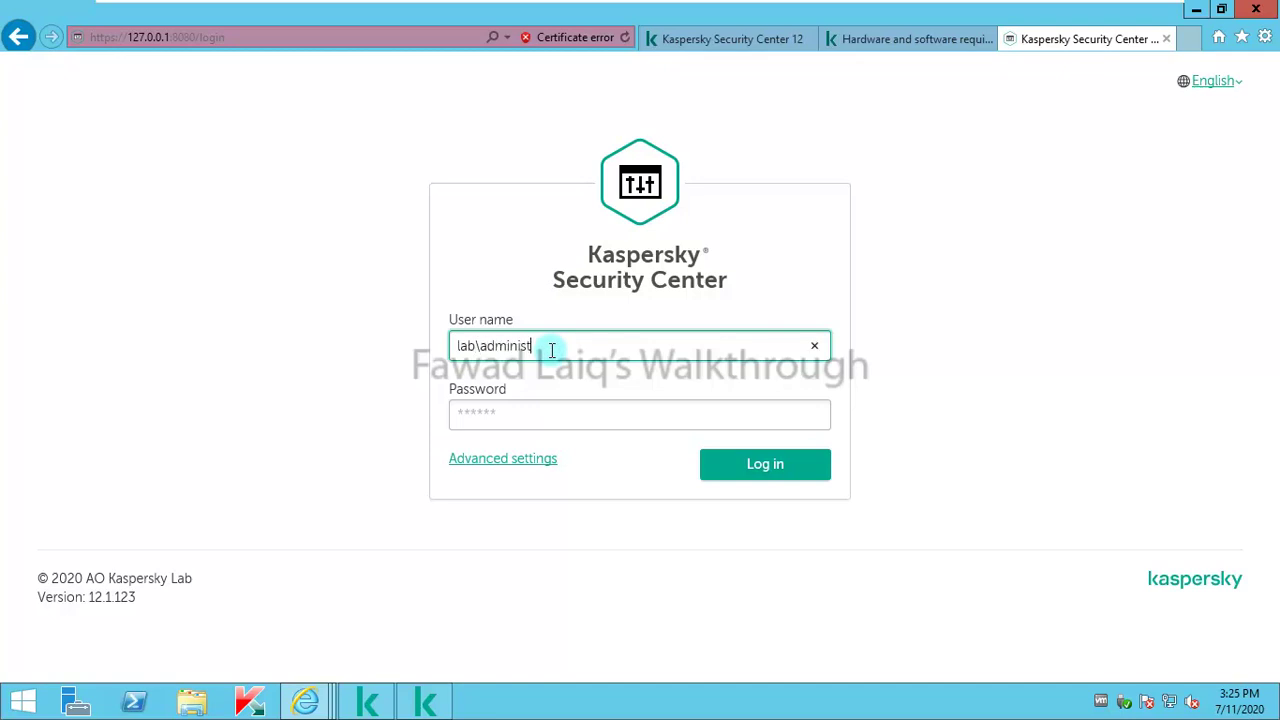
key(Tab)
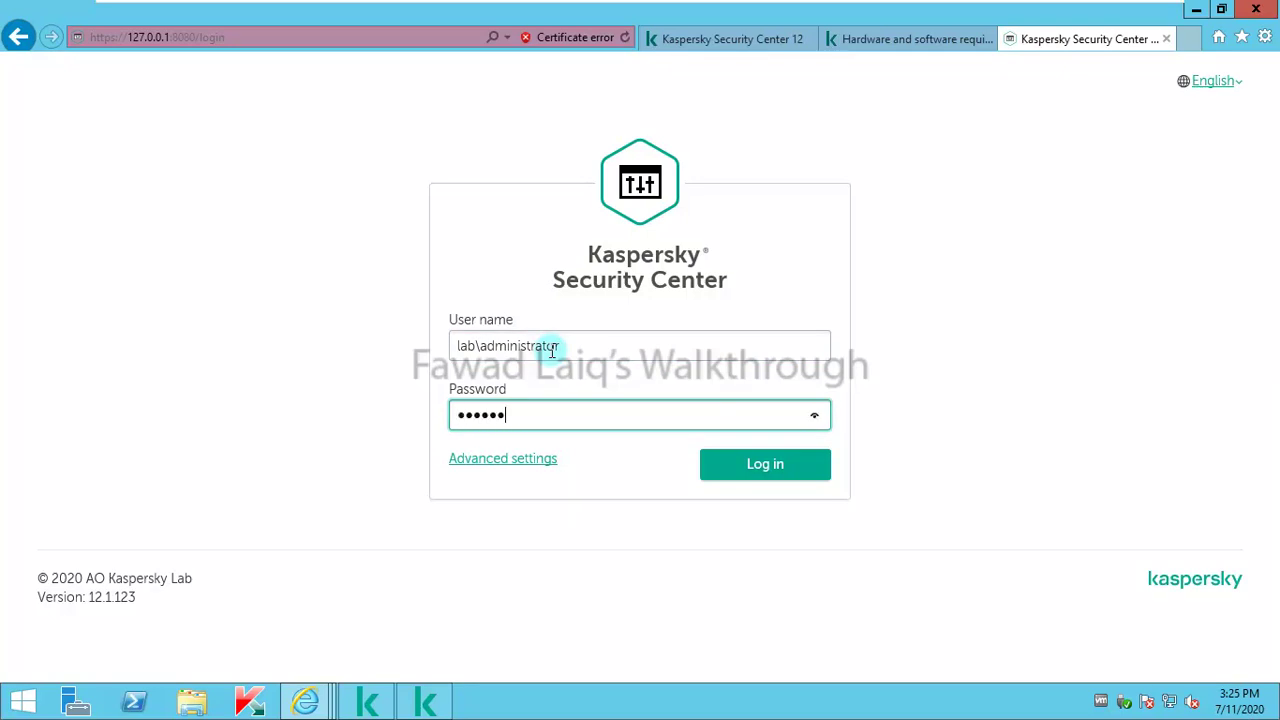
key(Return)
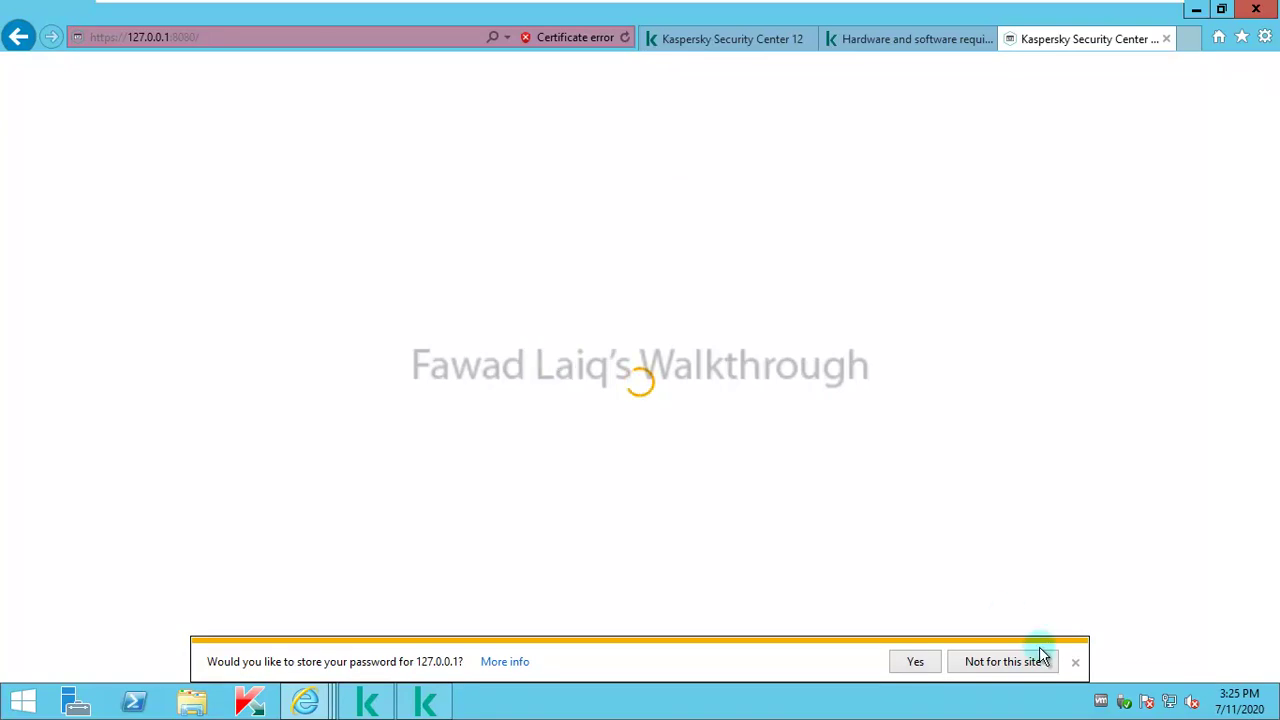
Step: Dismiss the save-password bar, close the KSC 12 installer window, and minimize the console
click(1075, 662)
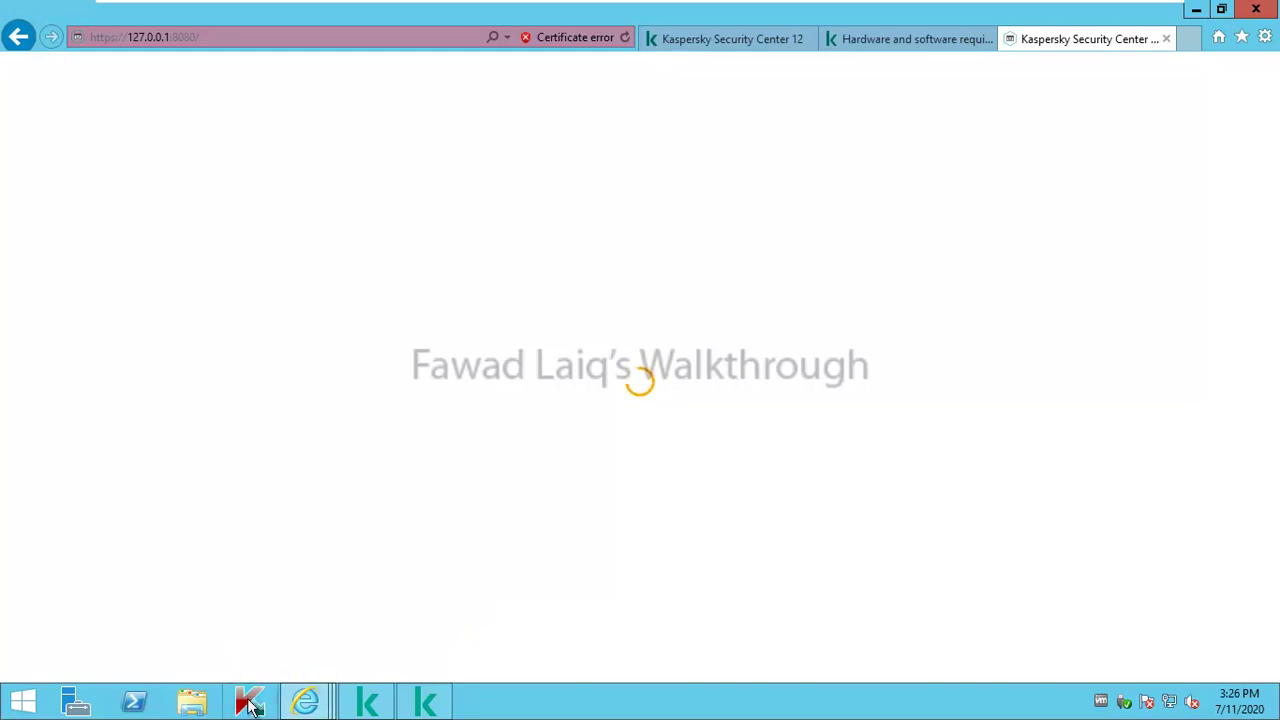
click(306, 703)
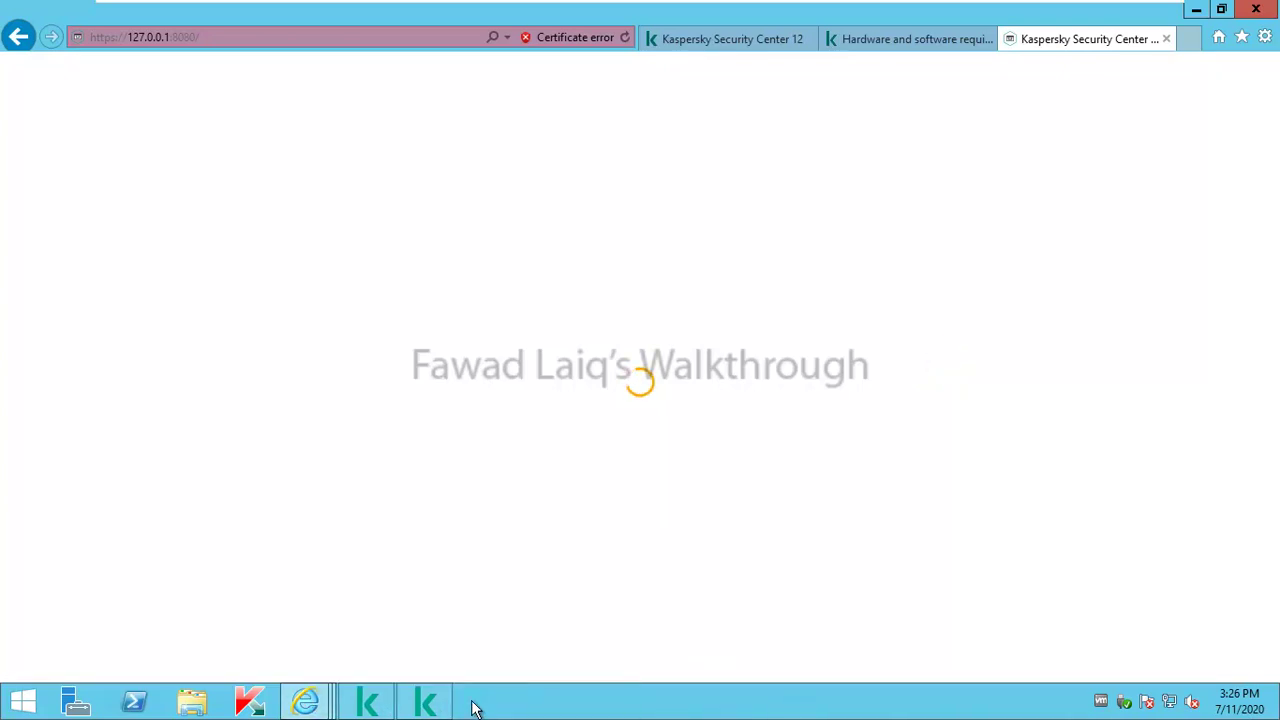
click(427, 704)
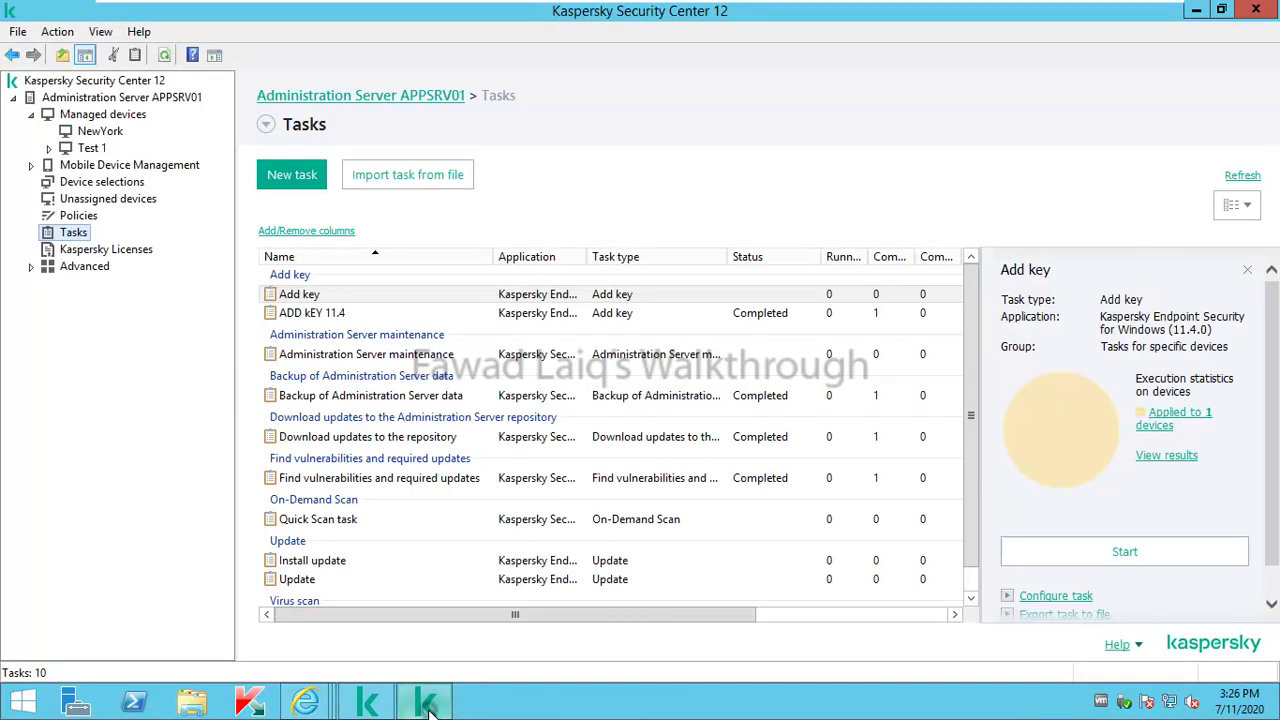
click(367, 704)
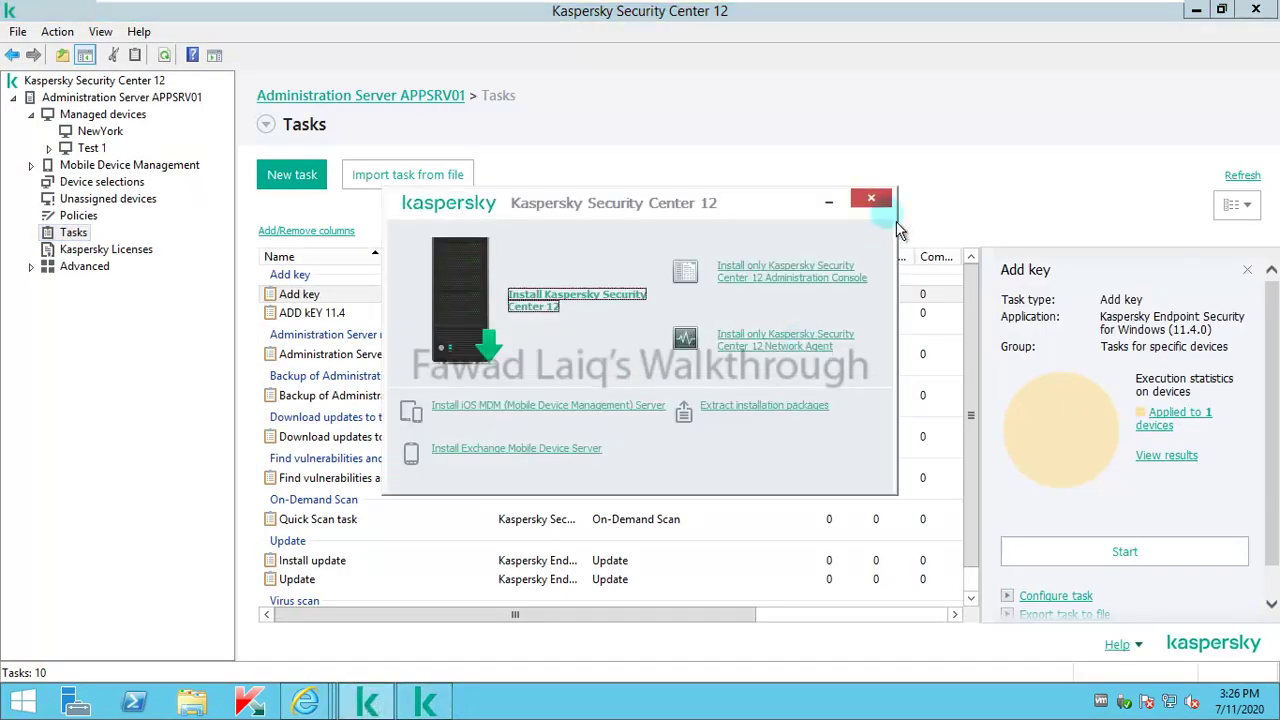
click(885, 209)
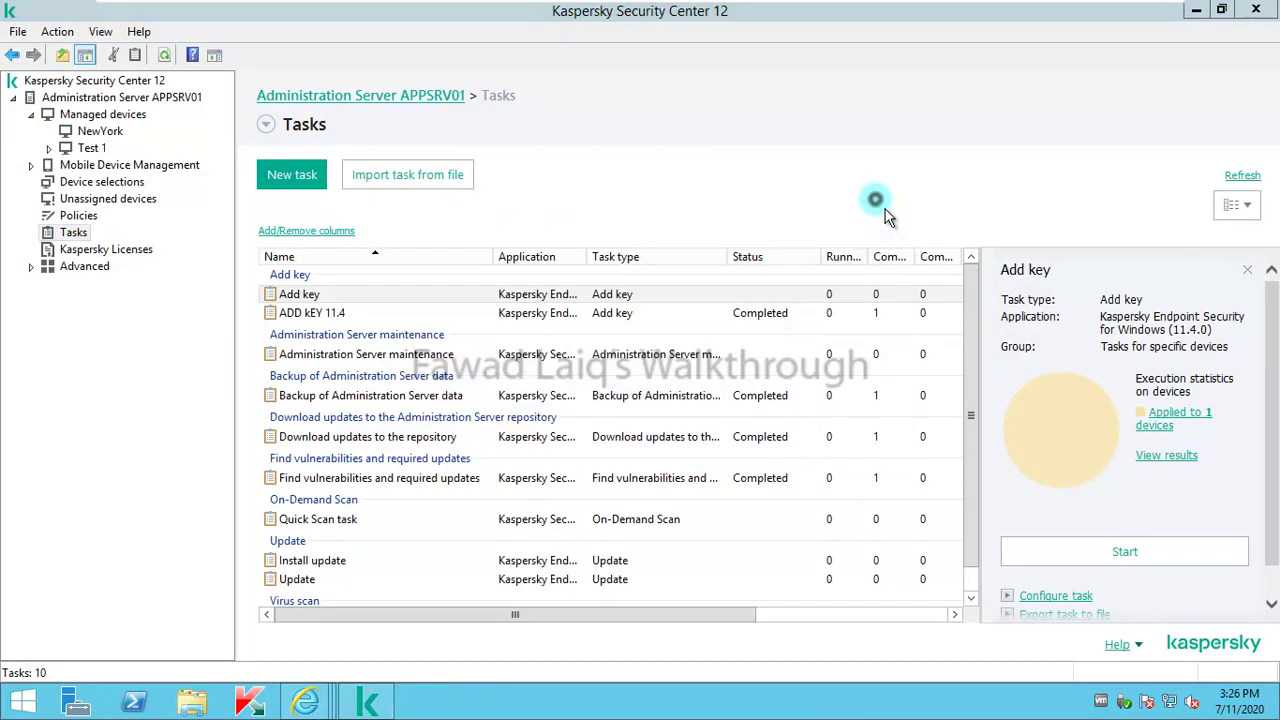
click(1198, 10)
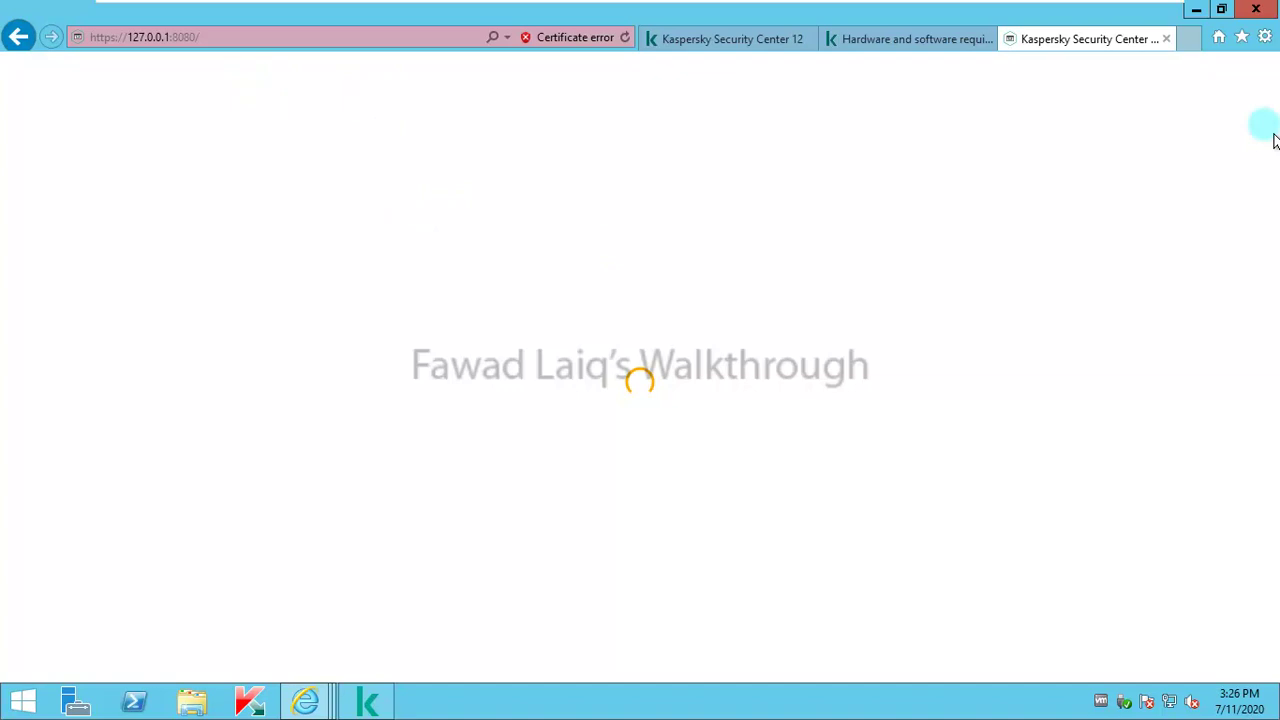
click(1265, 36)
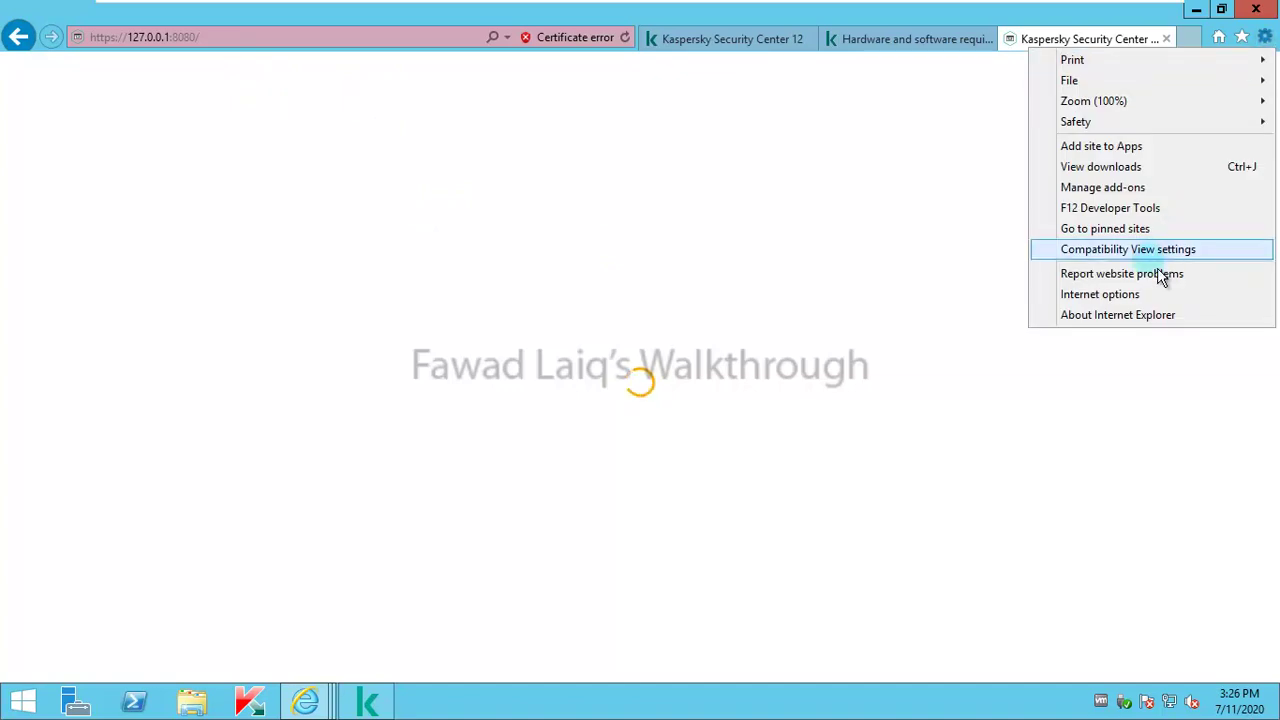
click(1129, 303)
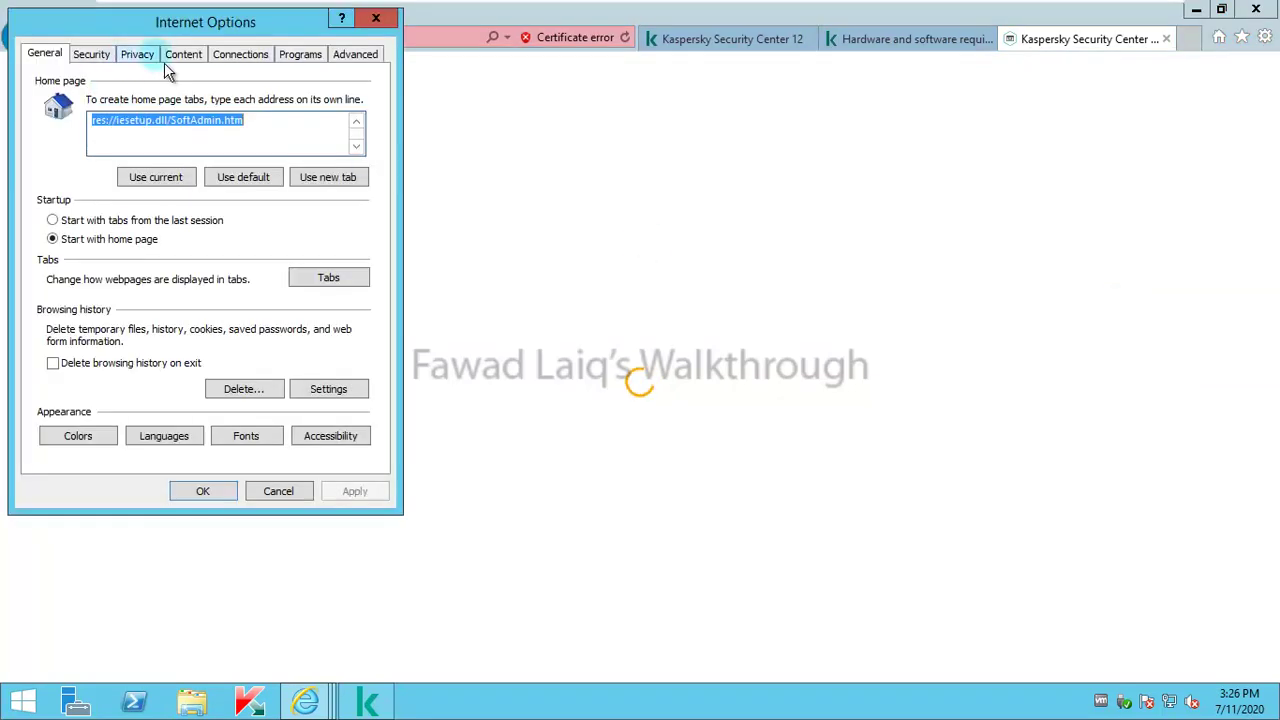
click(100, 56)
click(214, 132)
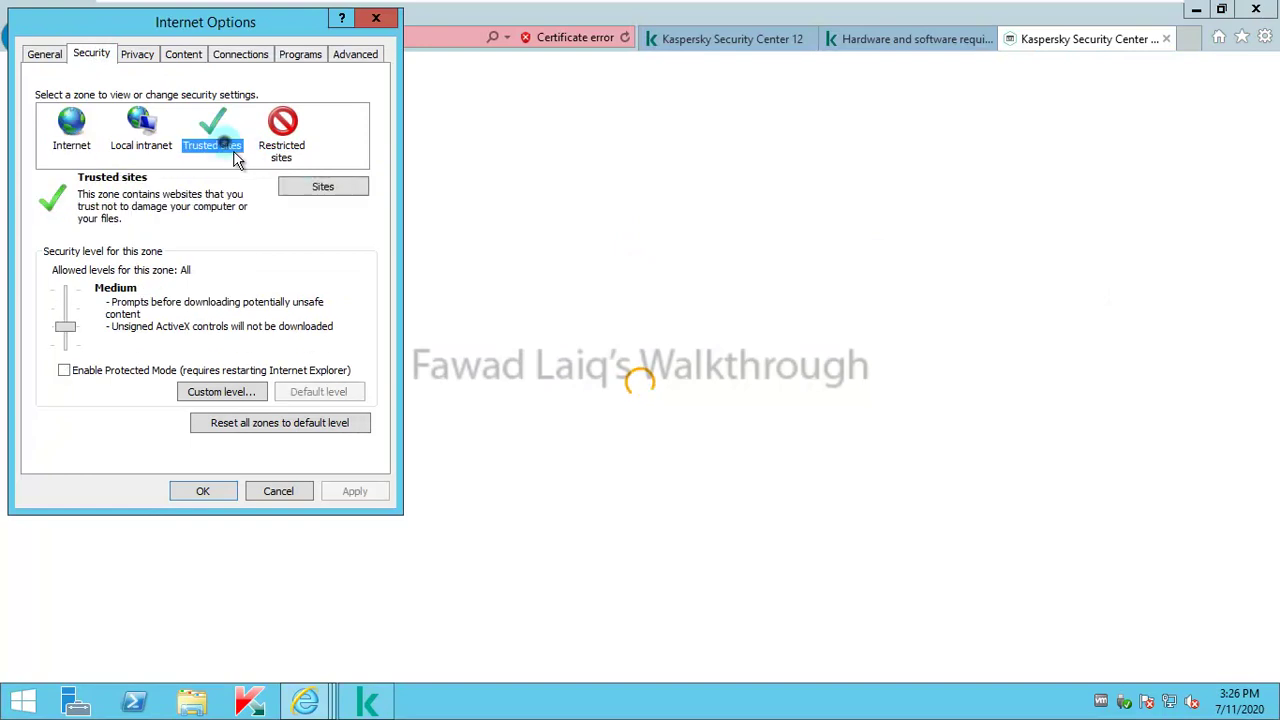
click(325, 195)
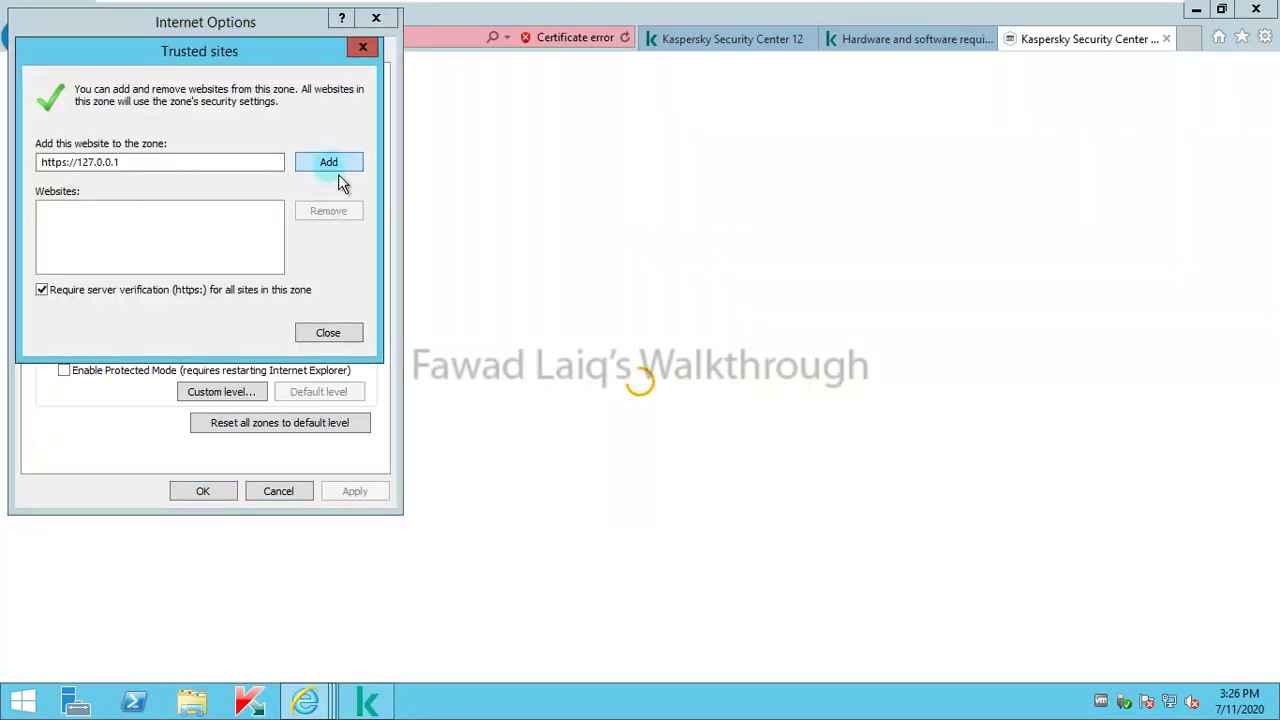
click(331, 166)
click(338, 336)
click(211, 499)
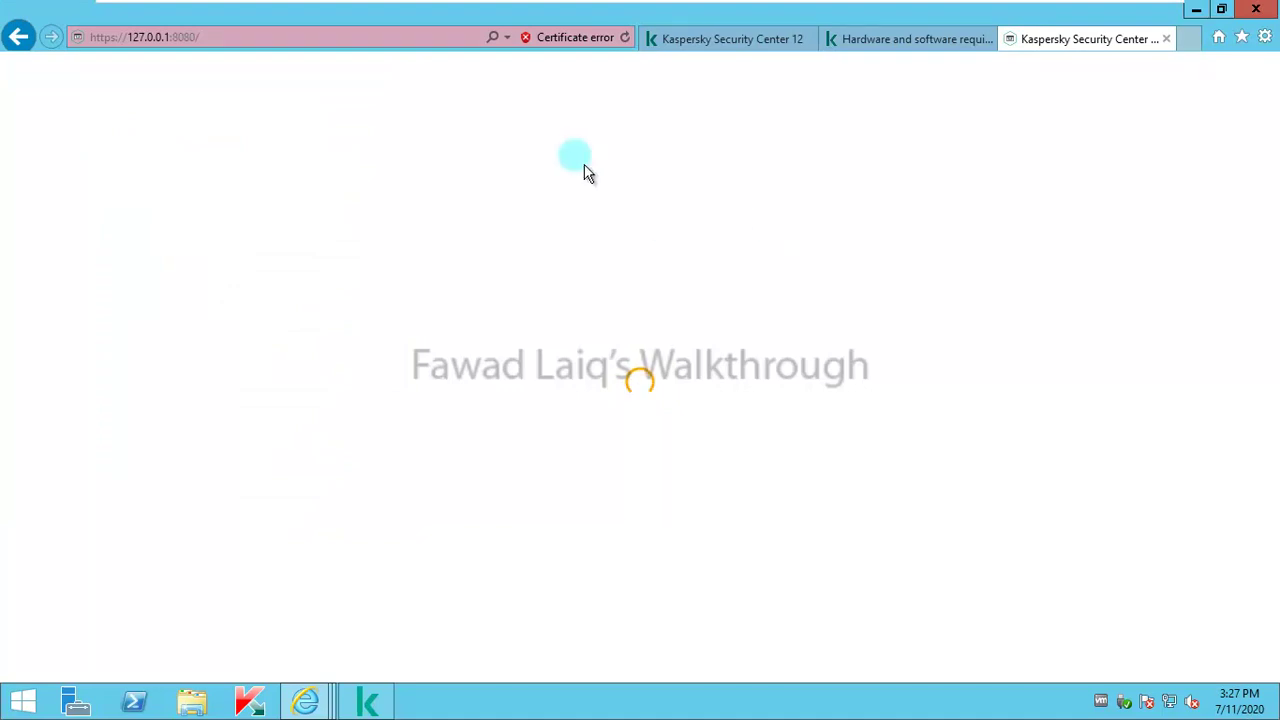
click(236, 40)
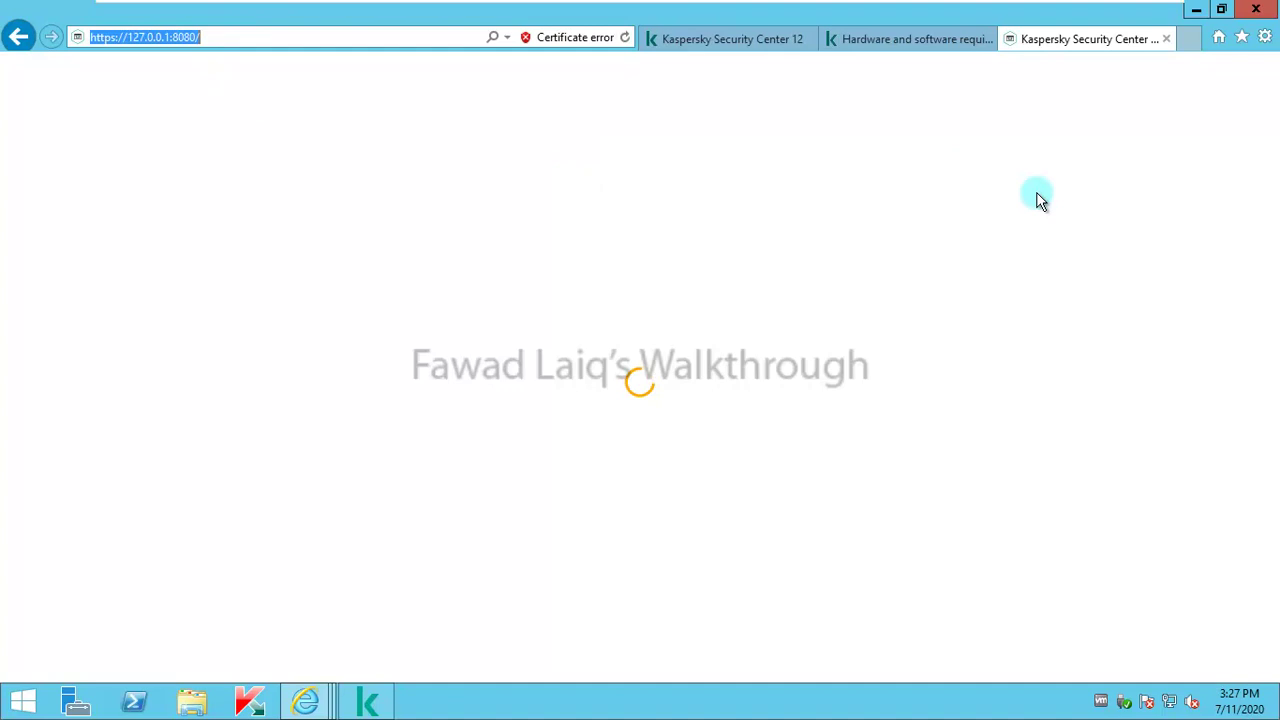
Step: Close Internet Explorer with all its tabs
click(1265, 8)
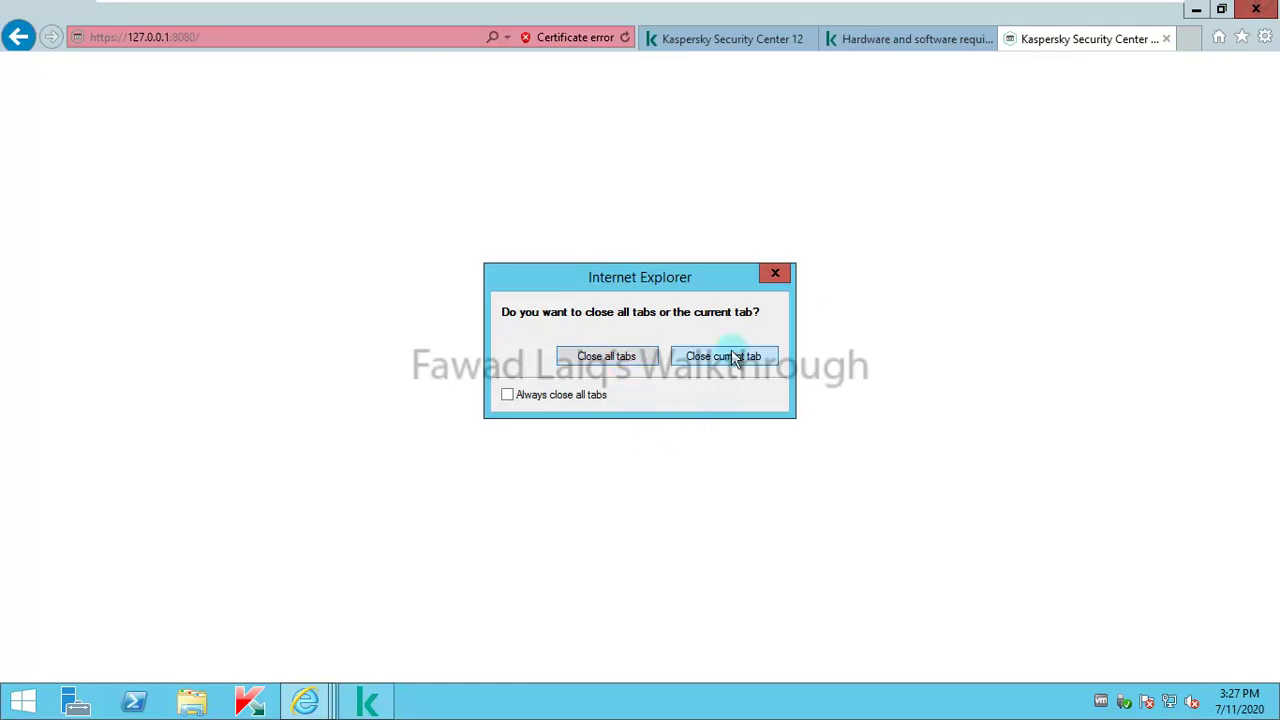
click(771, 277)
right_click(305, 702)
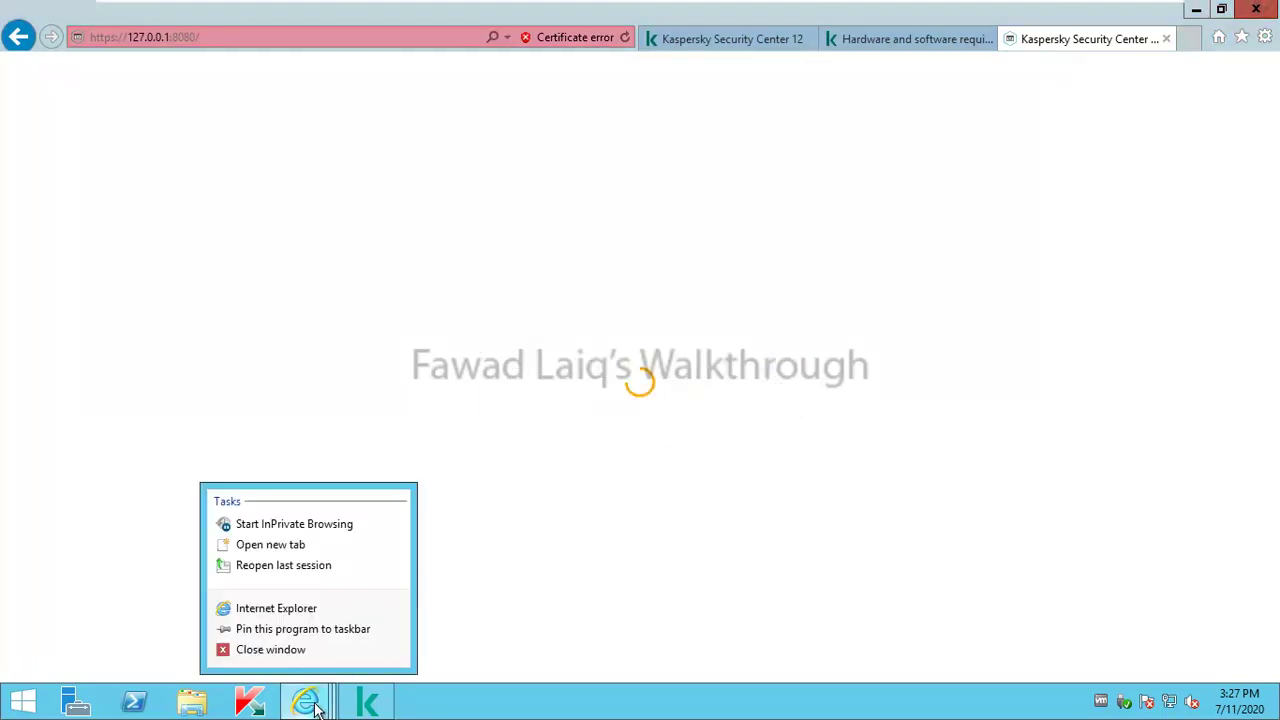
click(274, 629)
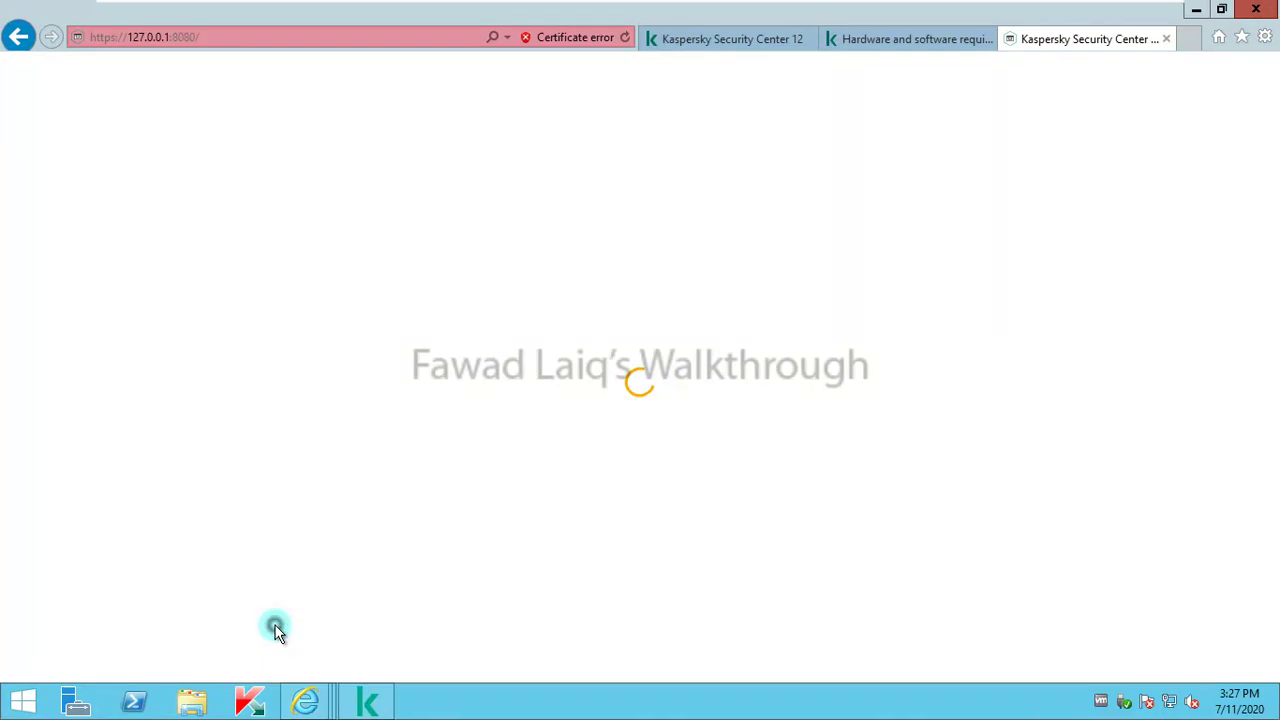
click(1262, 12)
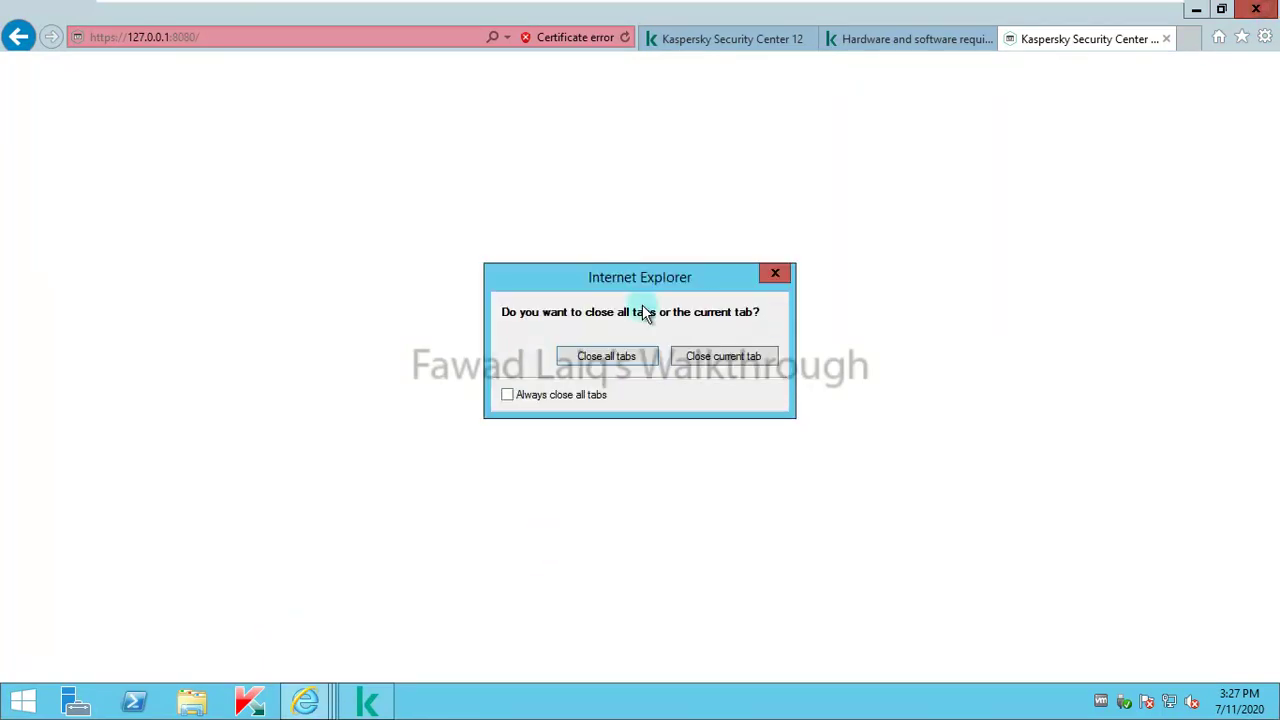
click(606, 354)
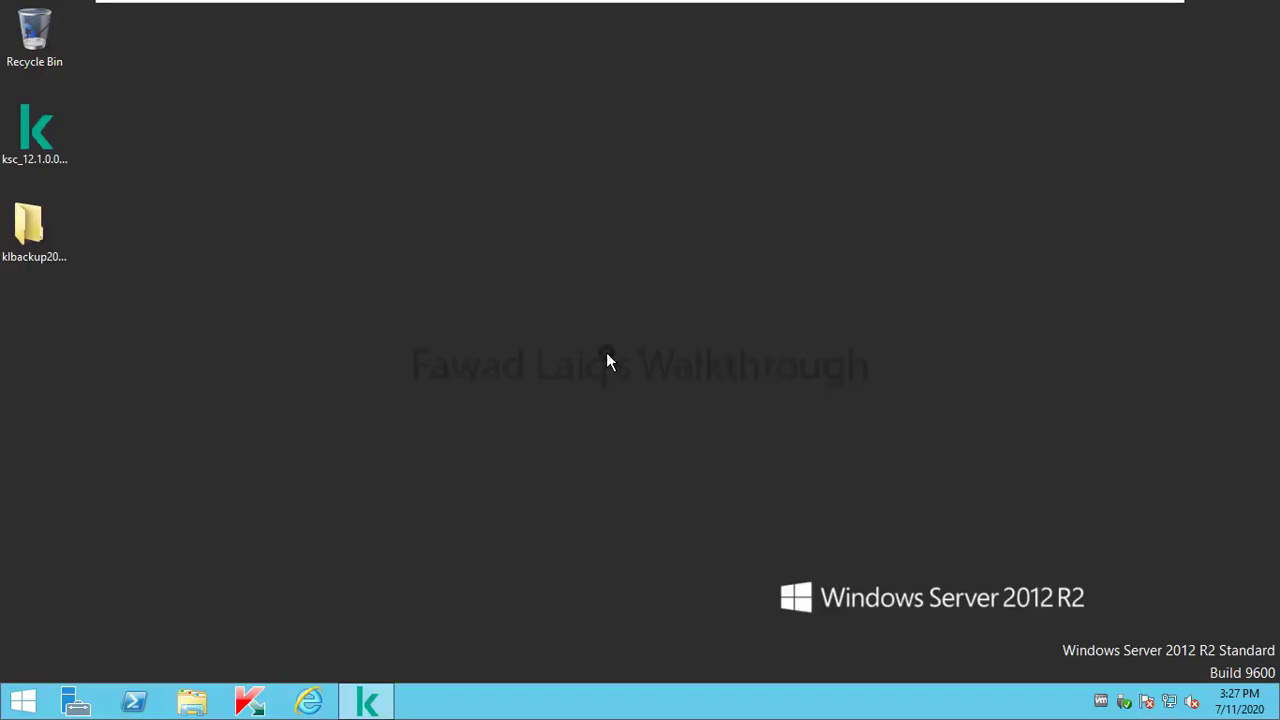
click(309, 702)
click(324, 36)
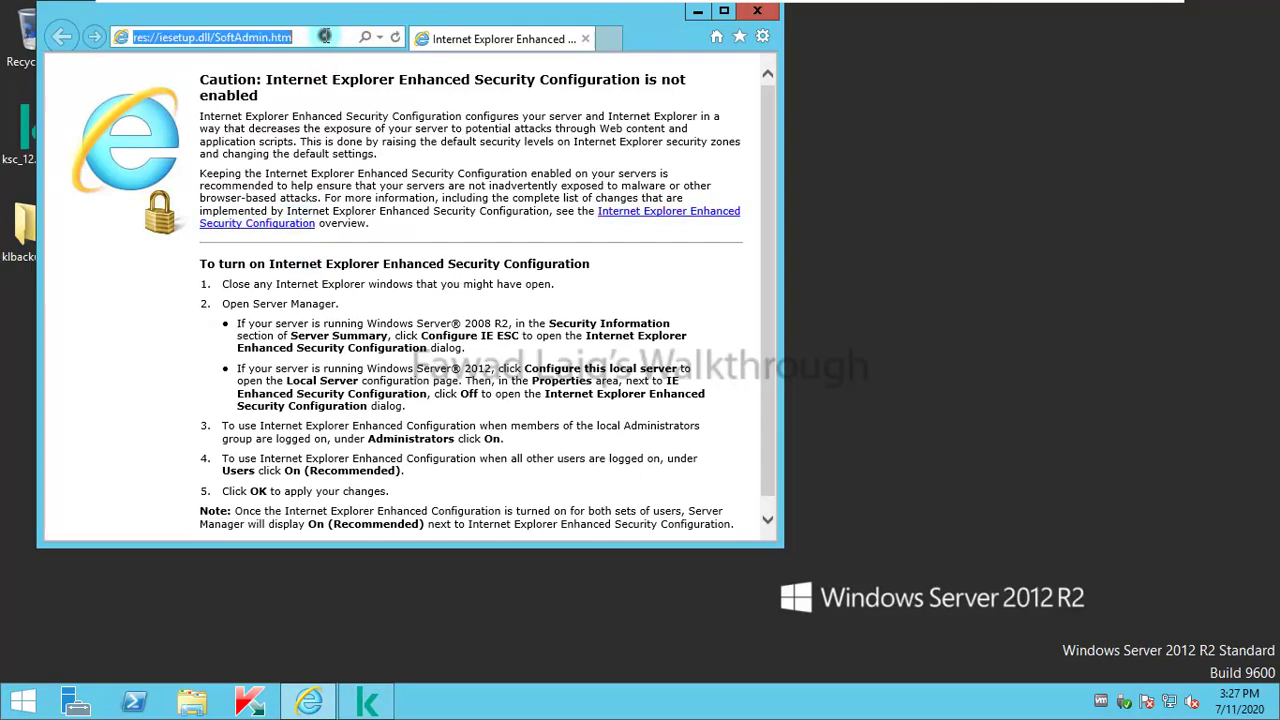
text(https://127.0.0.1:8080/)
key(Return)
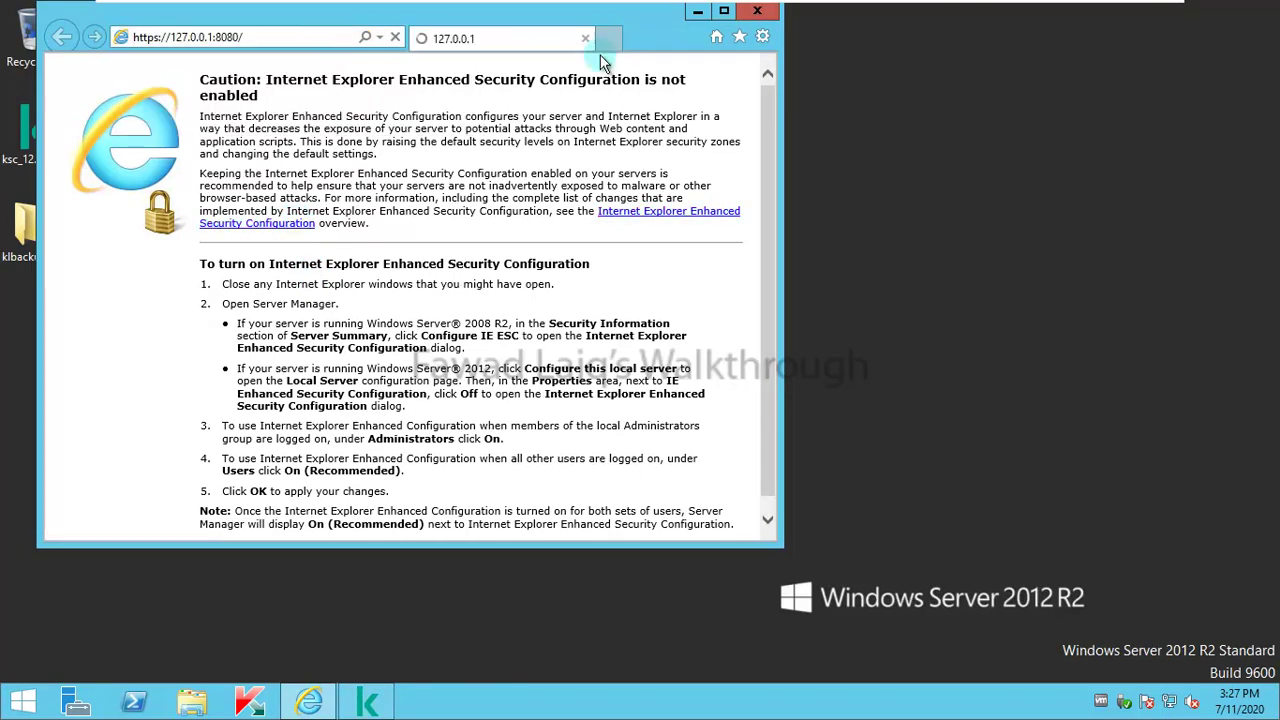
click(735, 10)
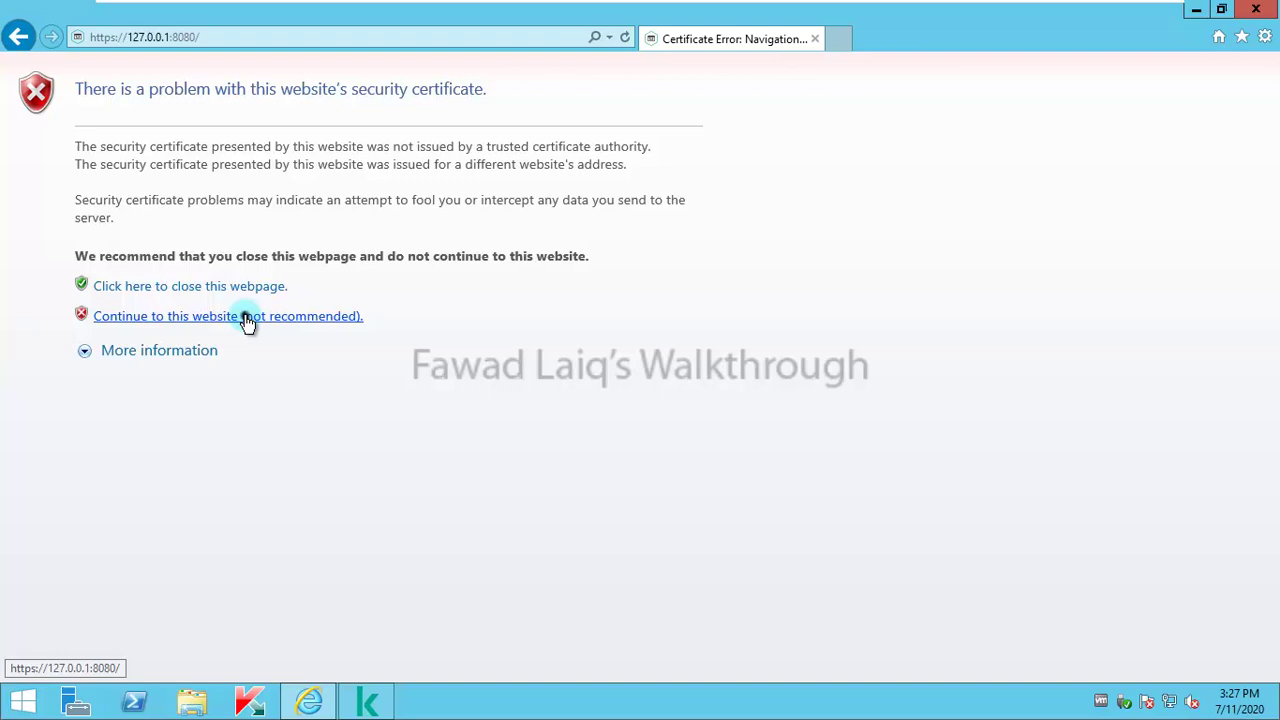
click(248, 320)
Step: Sign in with the domain administrator user name and password, then dismiss the save-password bar
click(614, 350)
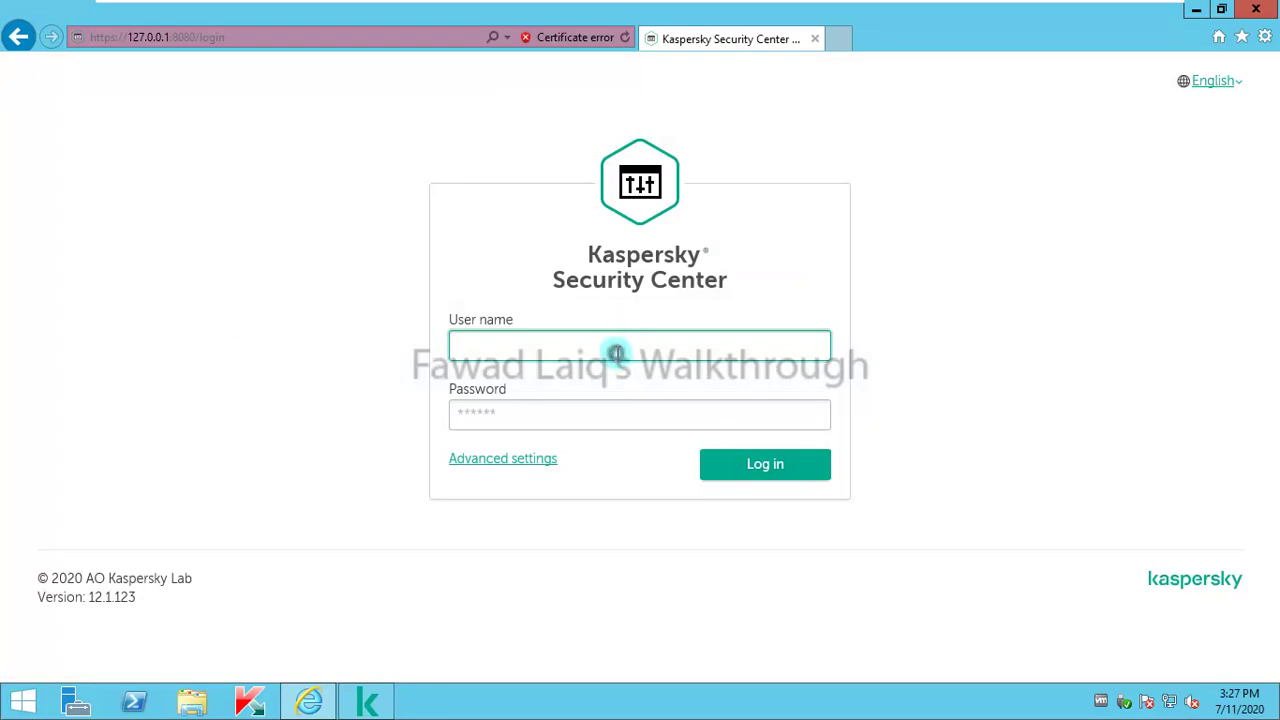
text(lab\administrator)
key(Tab)
text(********)
key(Return)
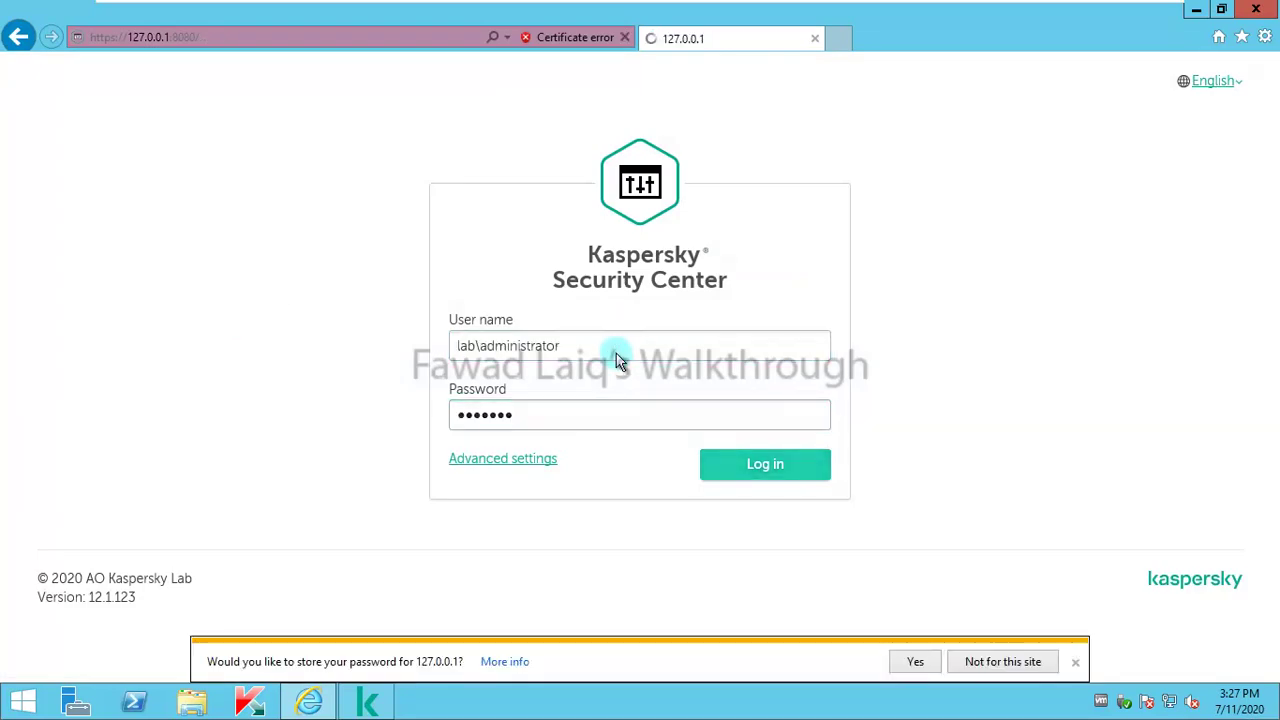
click(1076, 664)
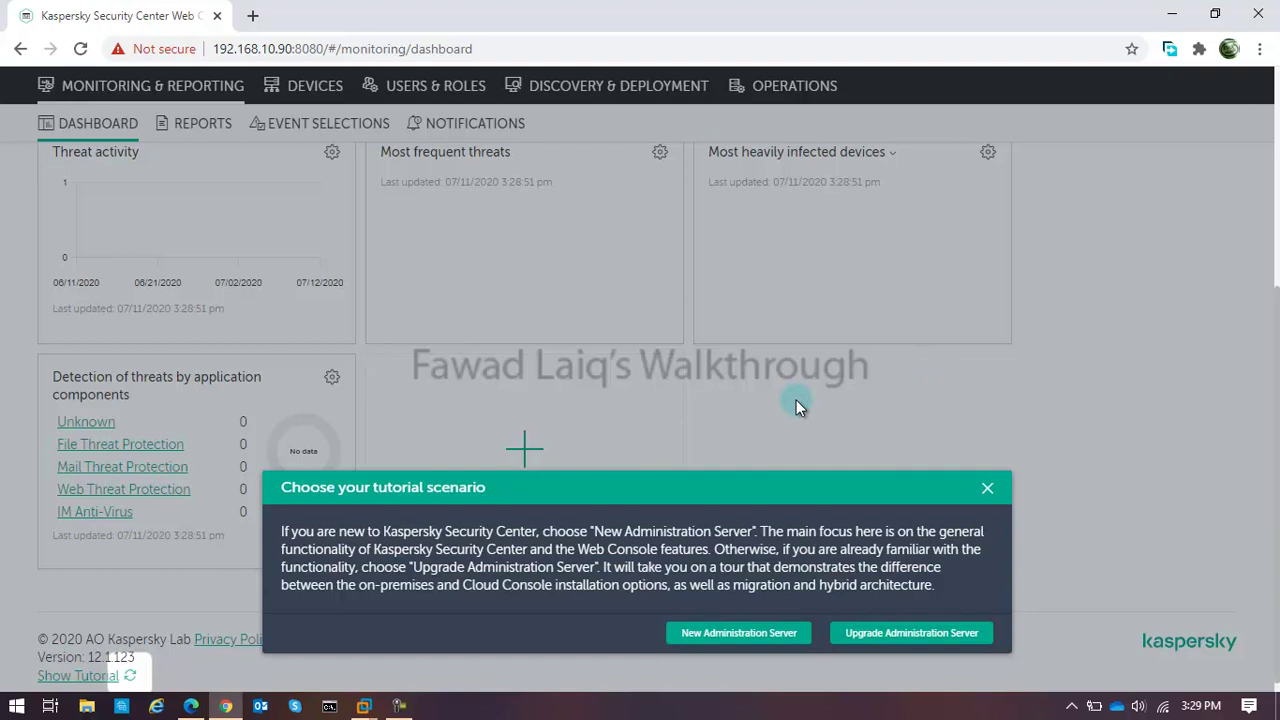
Step: Dismiss the tutorial scenario prompt and sign out of the Web Console from the user menu
click(987, 488)
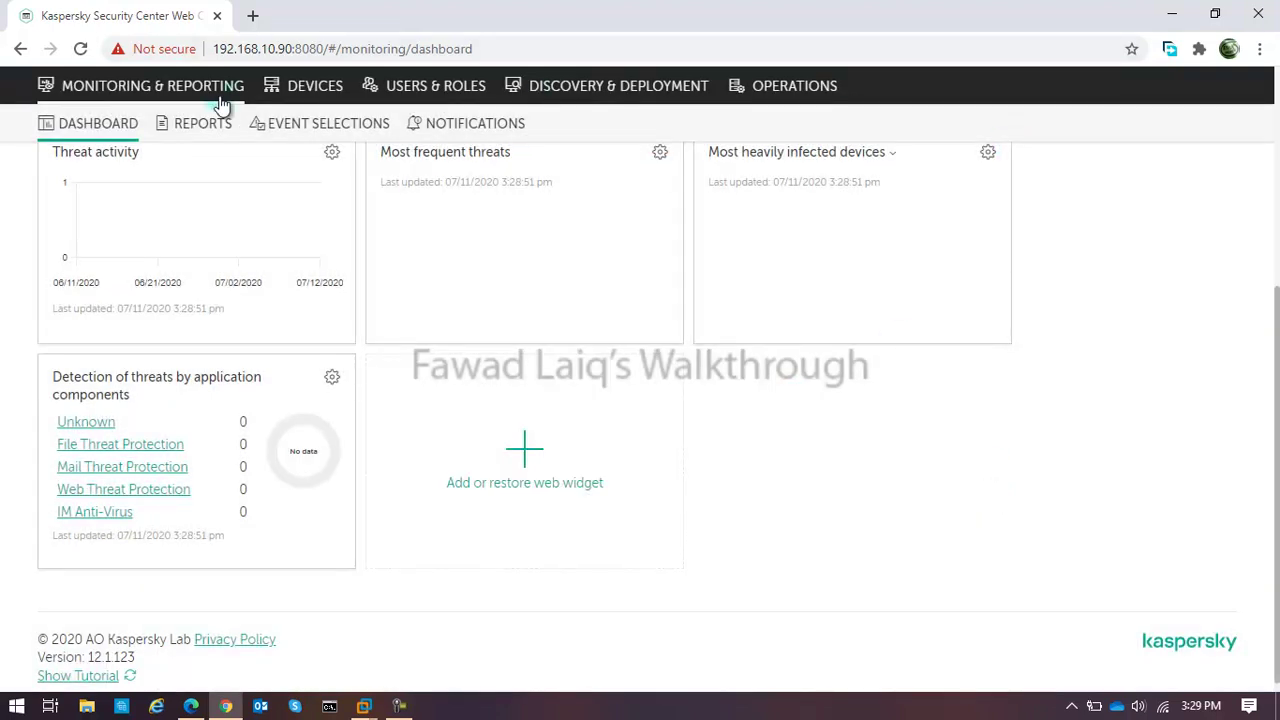
scroll(880, 464, up, 4)
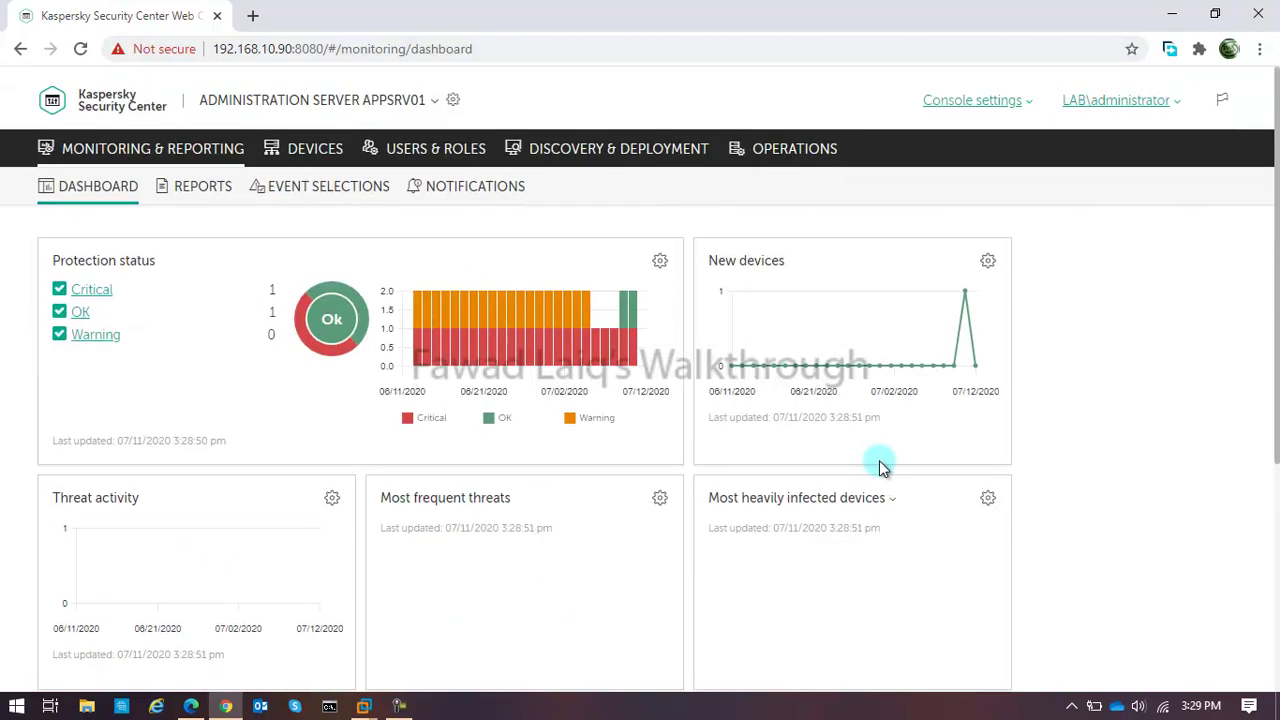
click(1169, 101)
click(1062, 314)
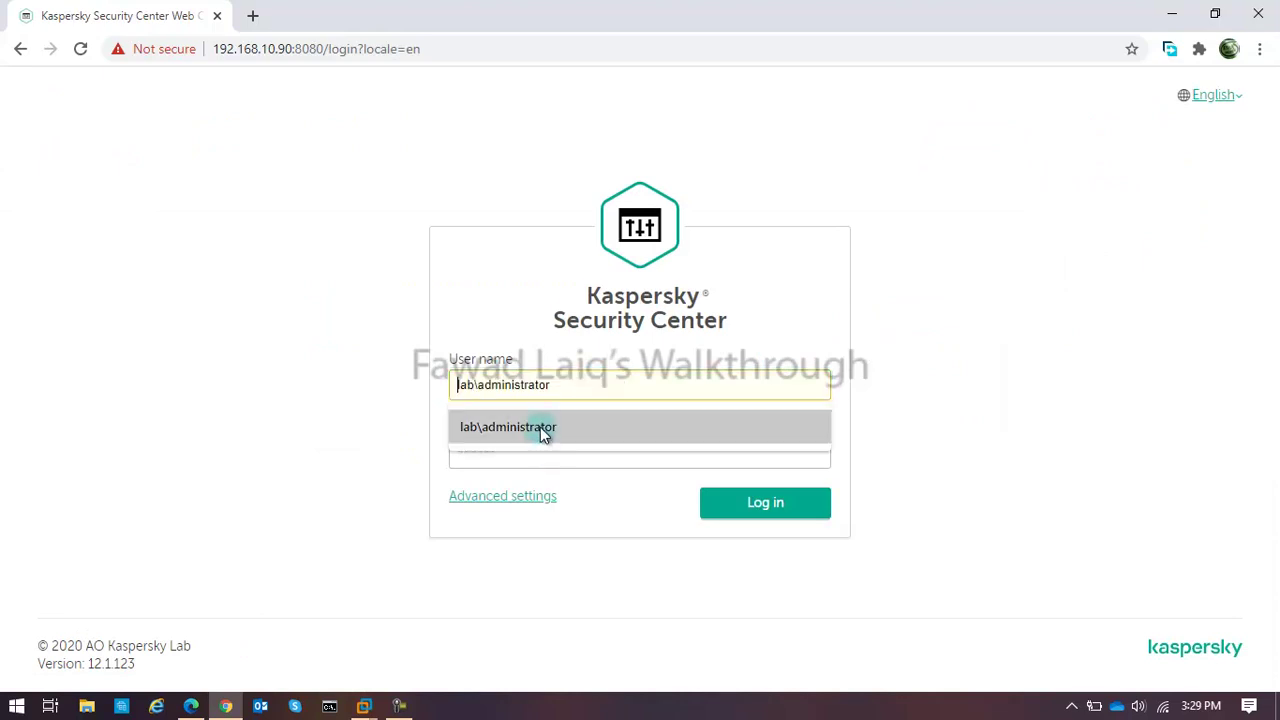
Step: Log back in with the remembered user name and the account password
click(540, 427)
click(535, 454)
text(abc)
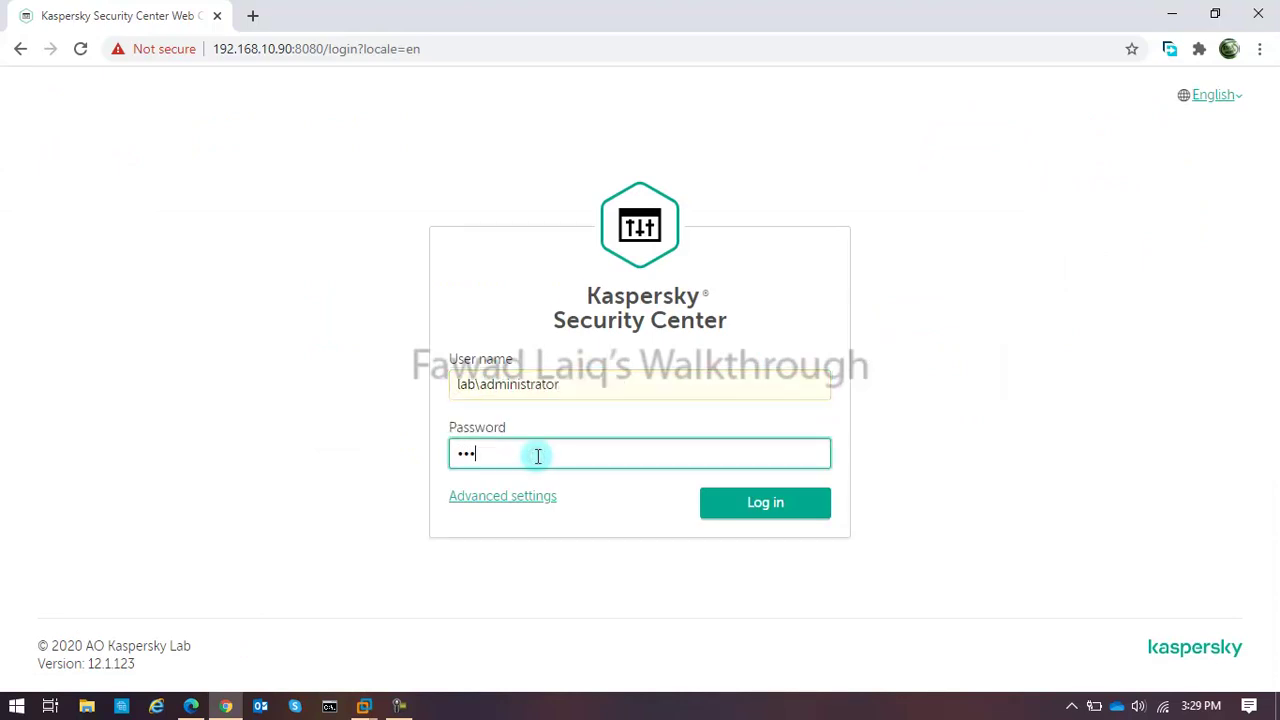
key(Return)
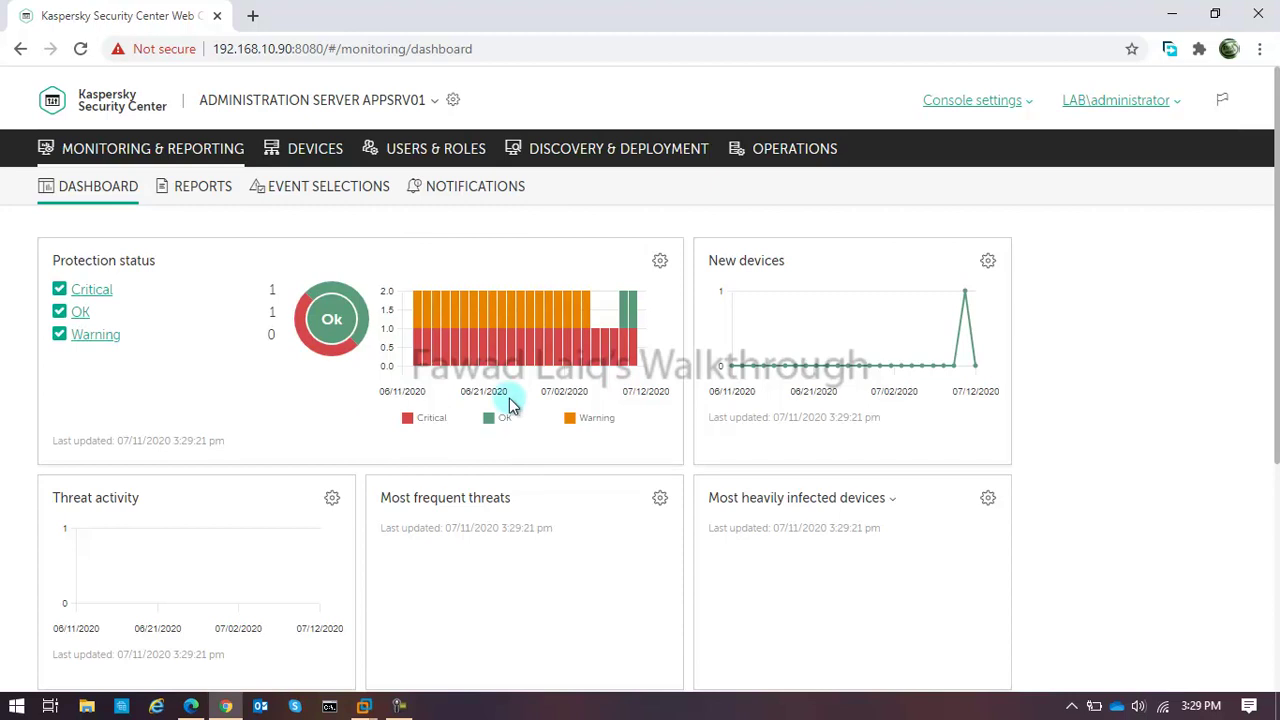
scroll(509, 398, down, 3)
scroll(510, 398, down, 1)
scroll(509, 398, up, 5)
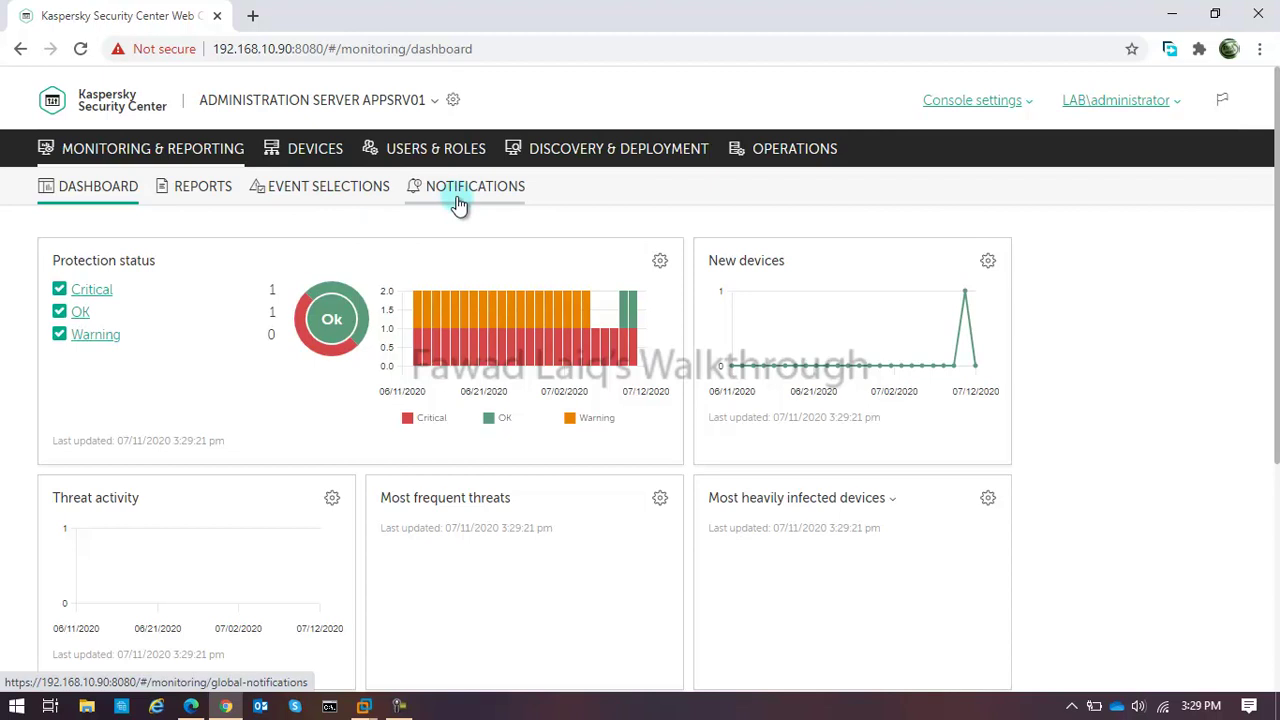
click(318, 152)
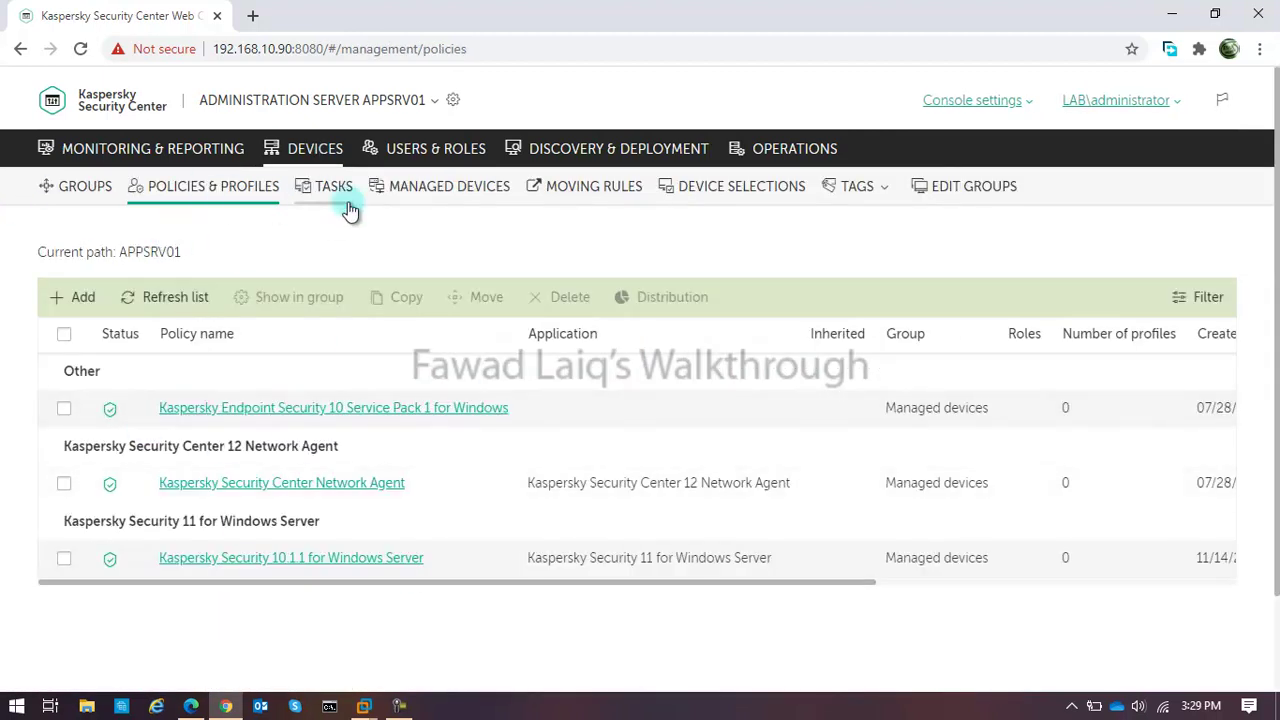
click(452, 190)
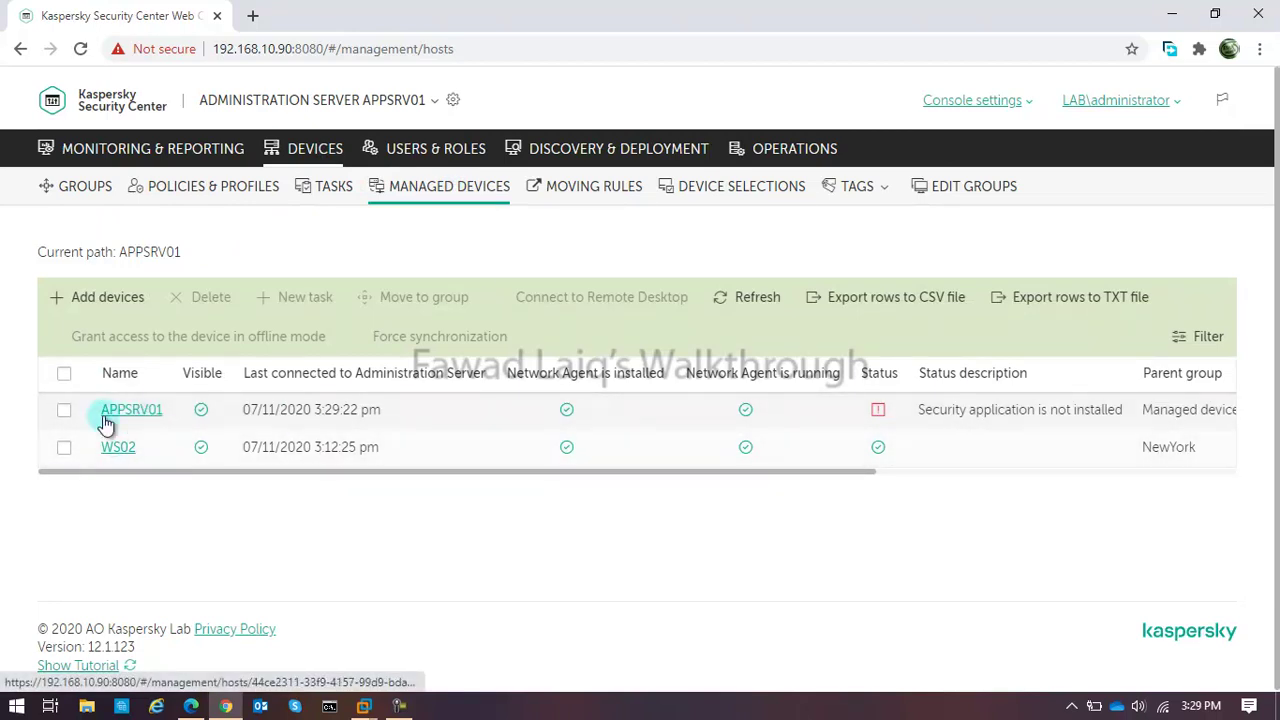
click(596, 194)
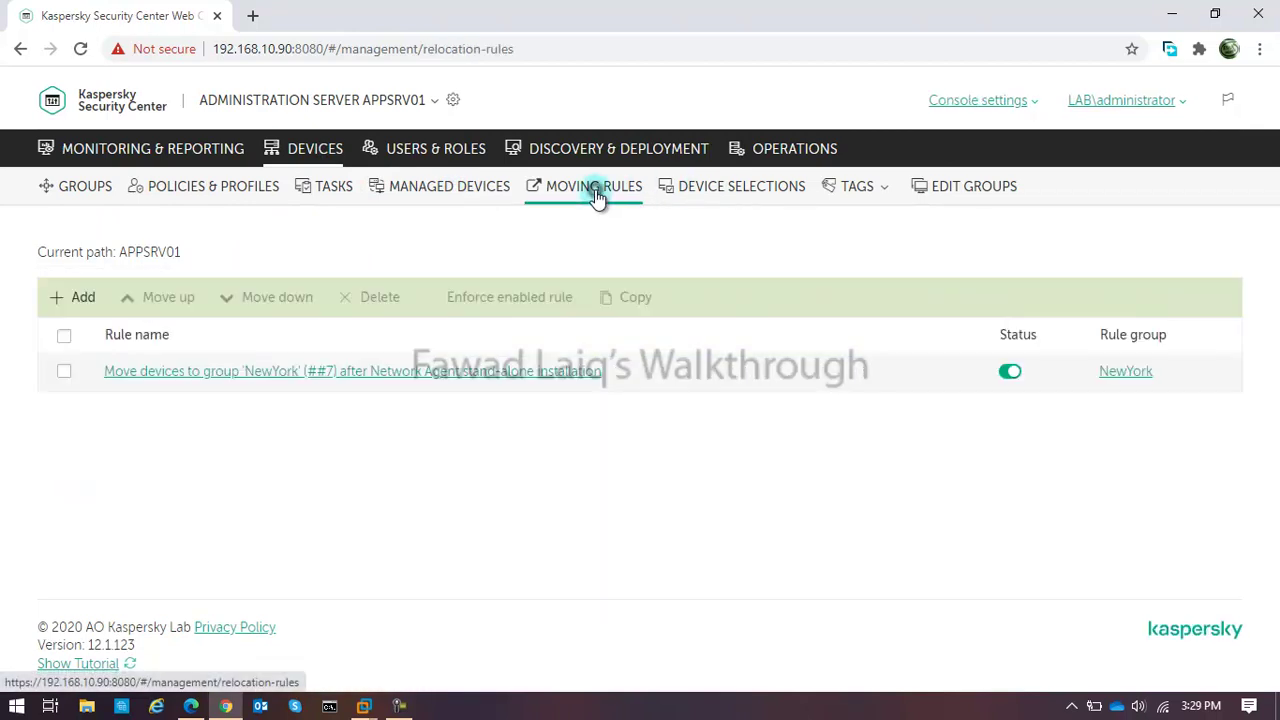
click(737, 194)
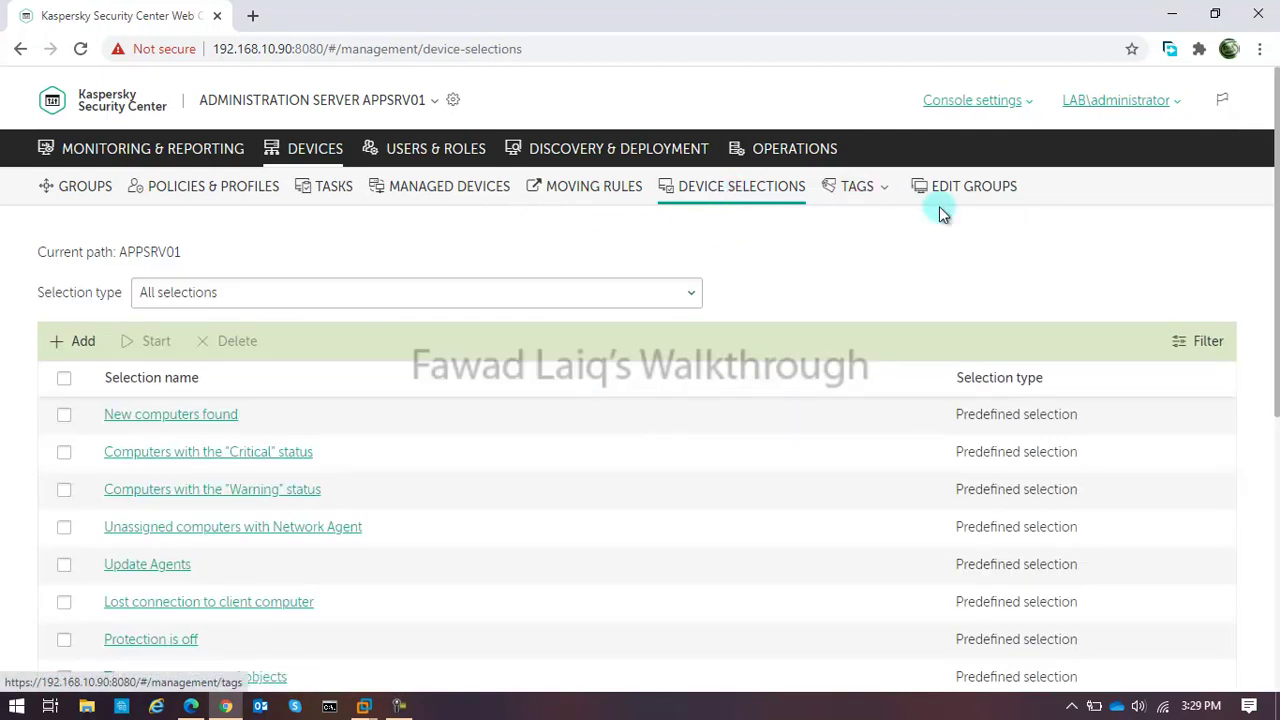
click(85, 150)
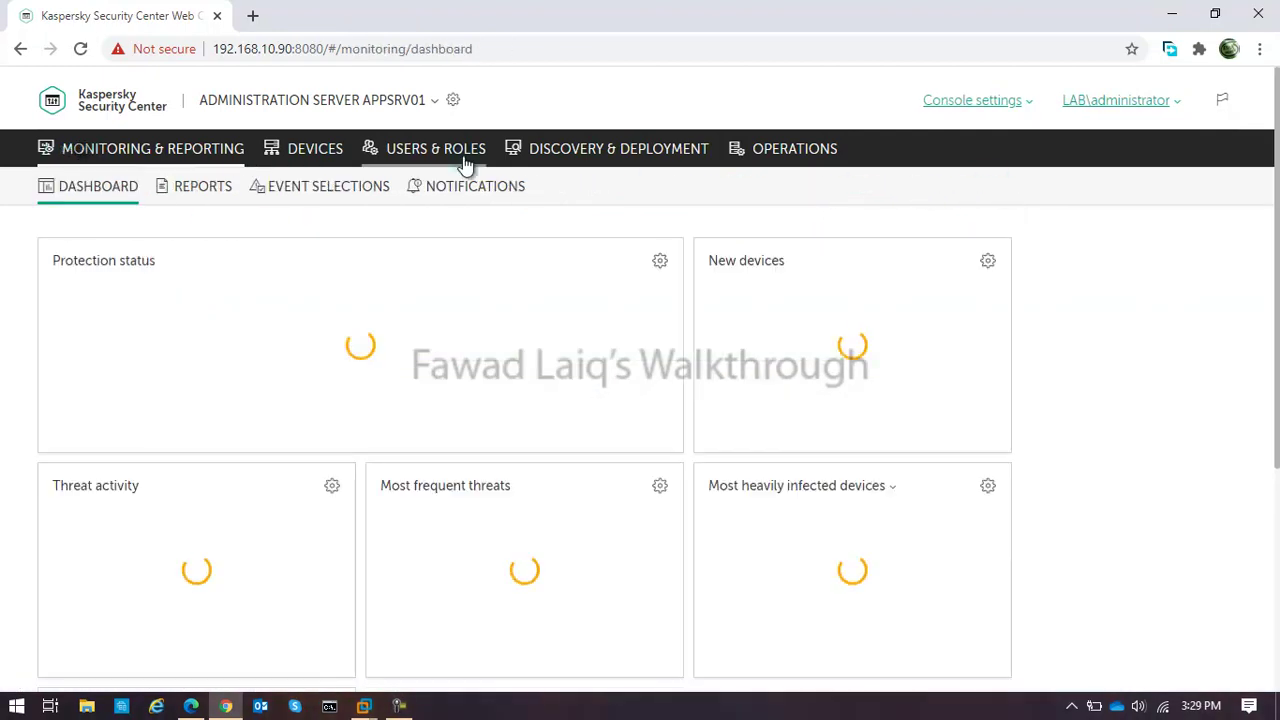
click(619, 152)
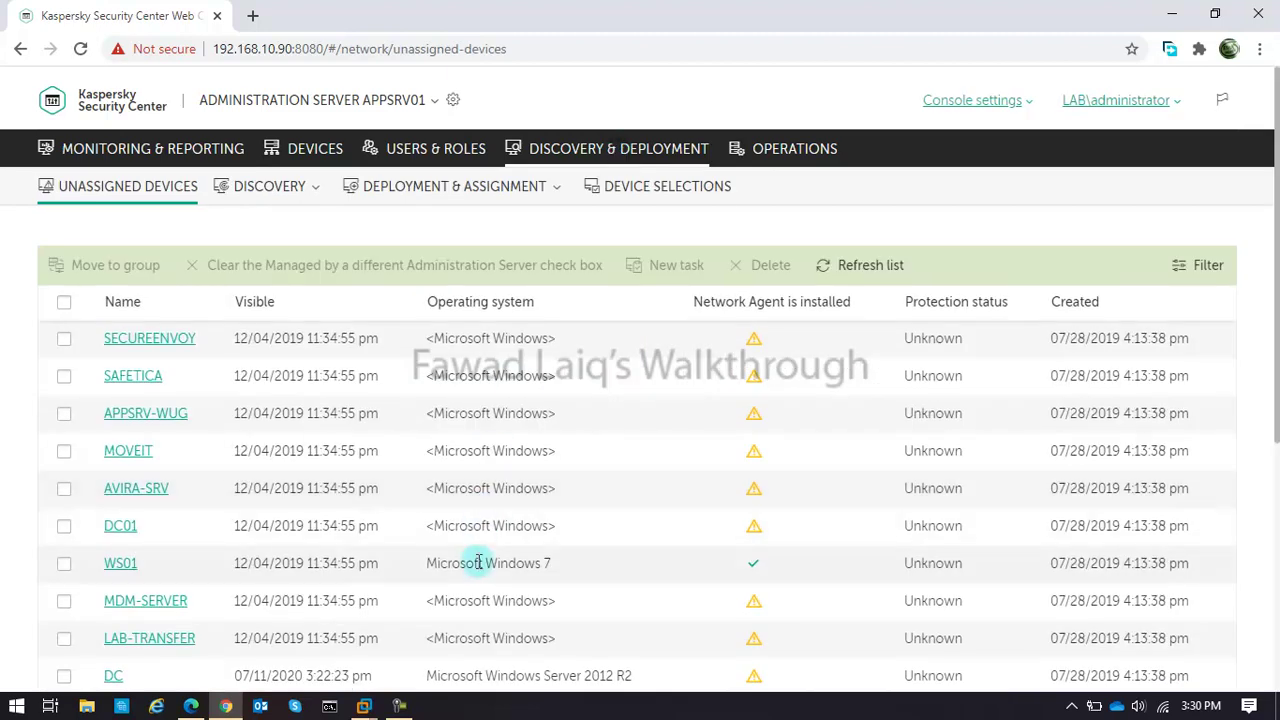
scroll(478, 562, down, 2)
scroll(478, 560, up, 2)
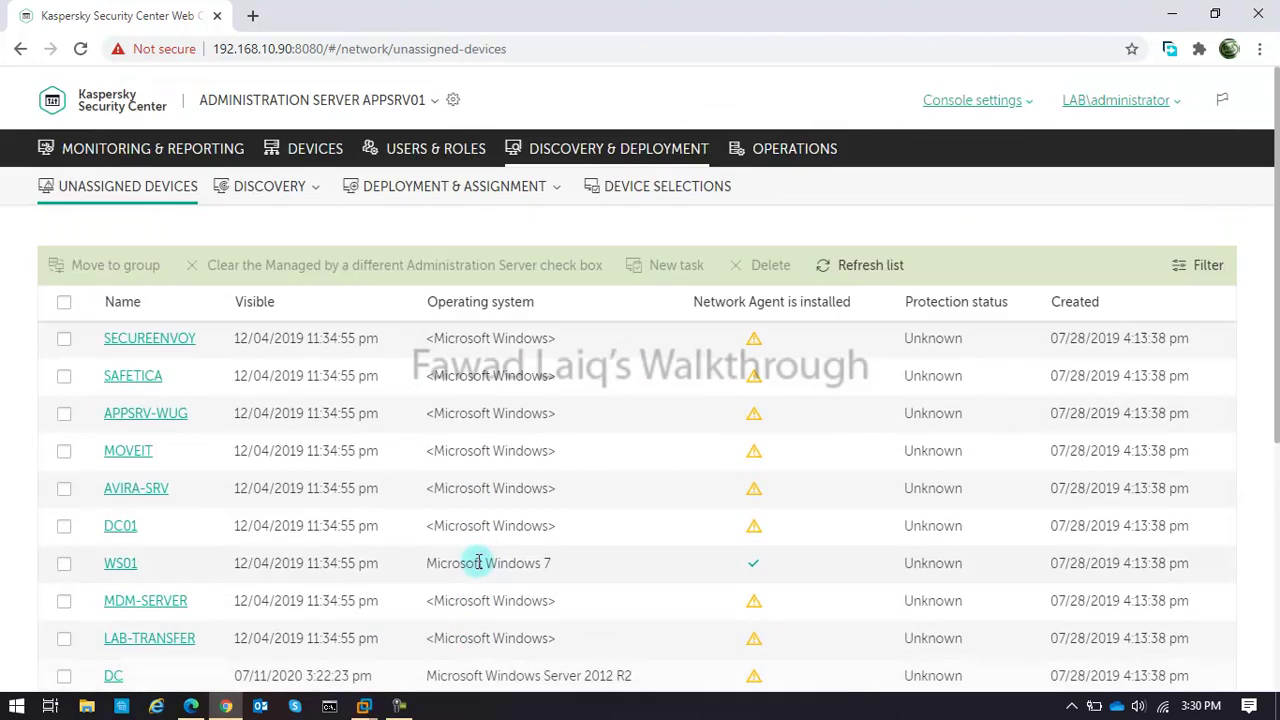
click(787, 155)
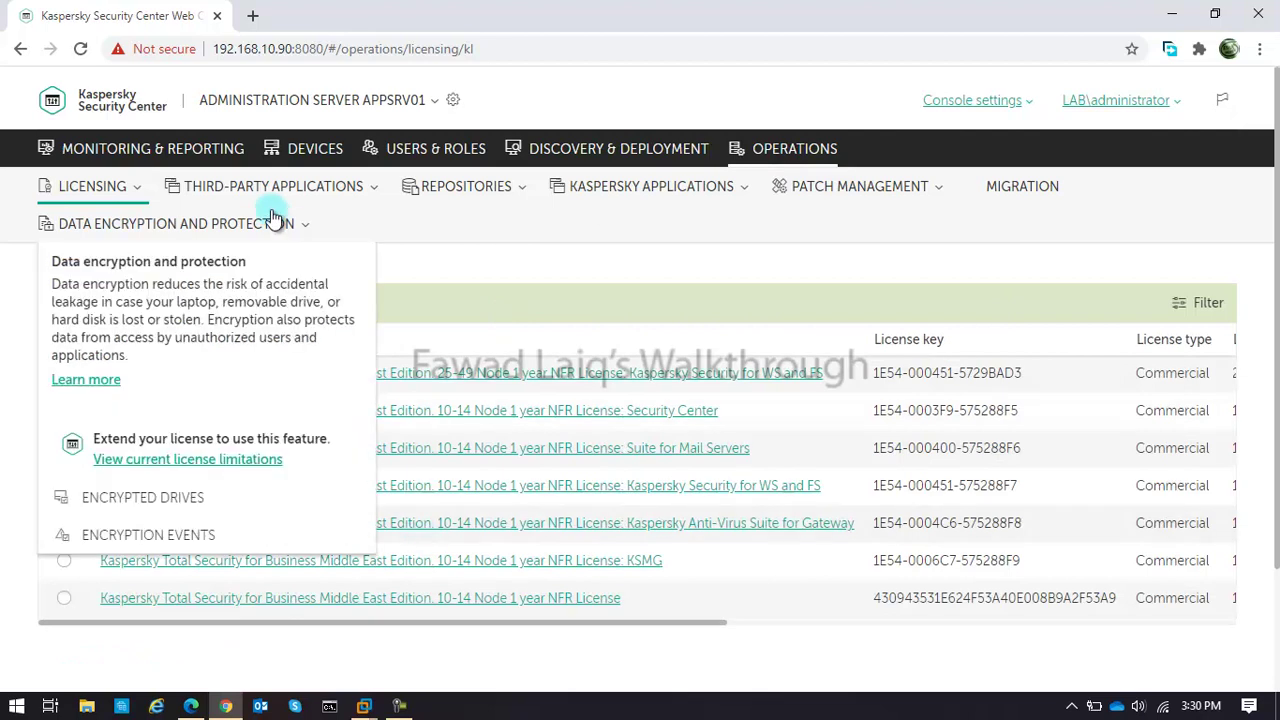
click(122, 148)
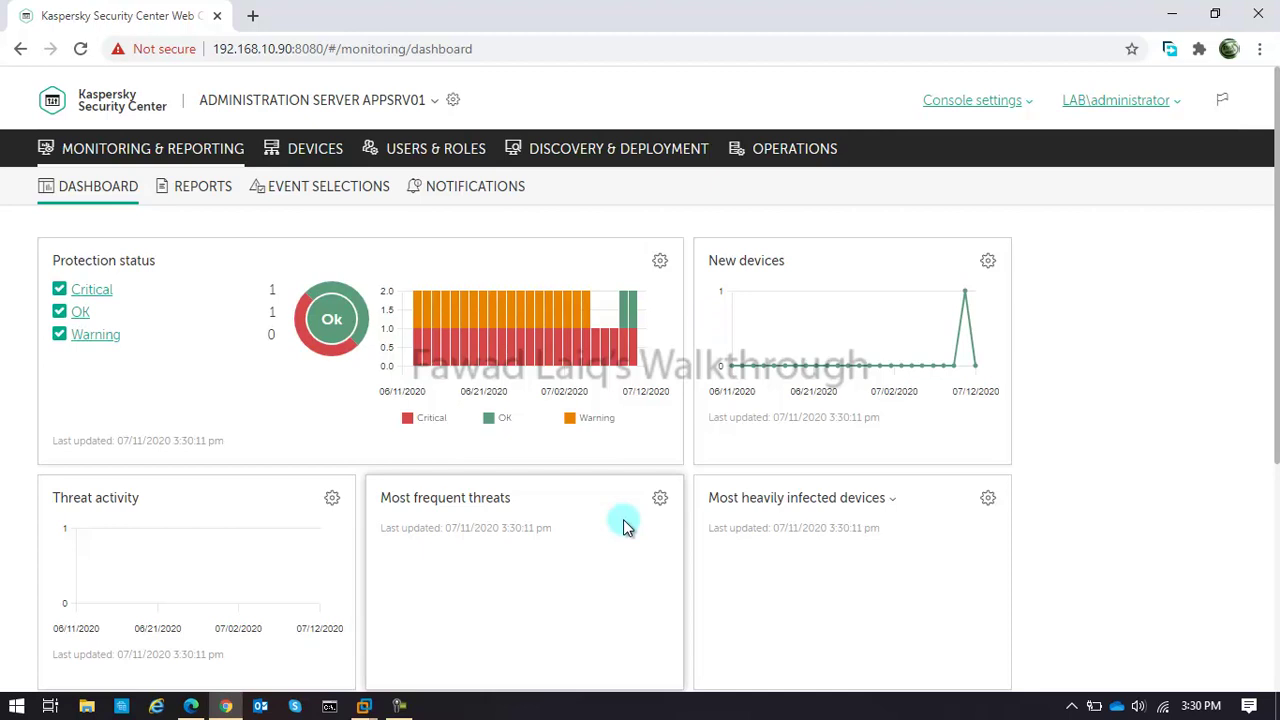
click(540, 648)
scroll(540, 648, down, 4)
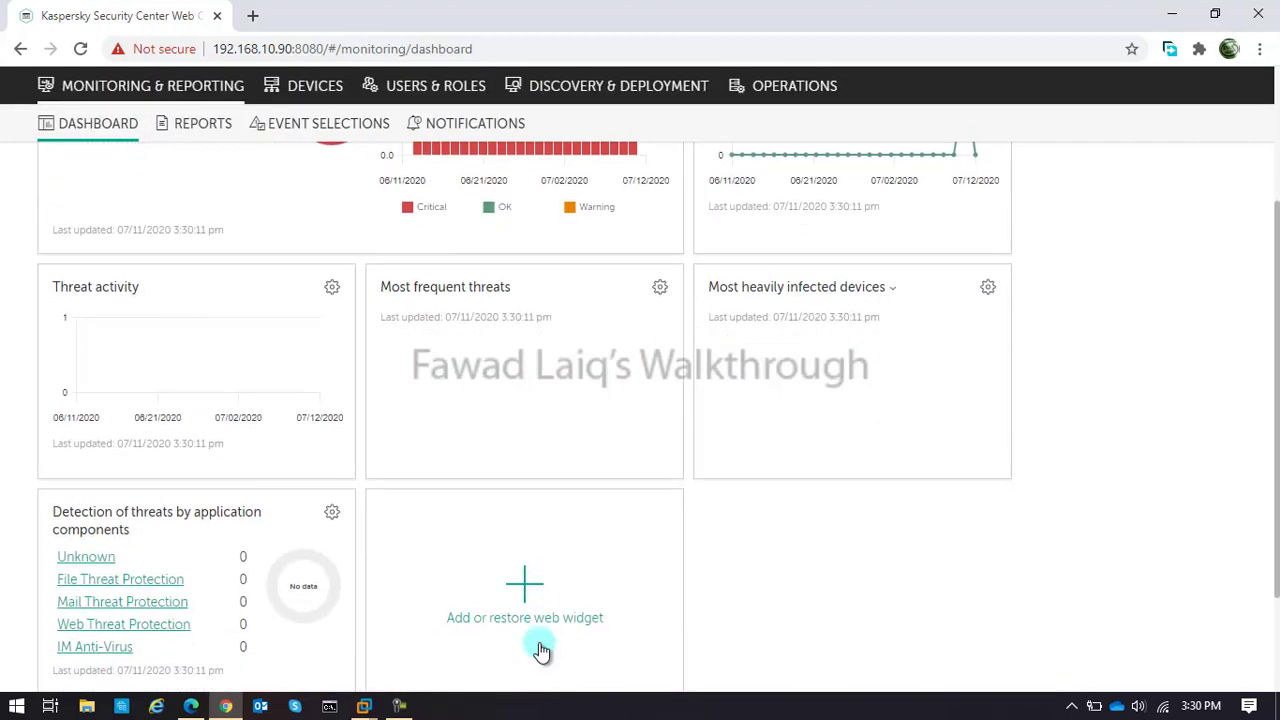
scroll(540, 648, up, 4)
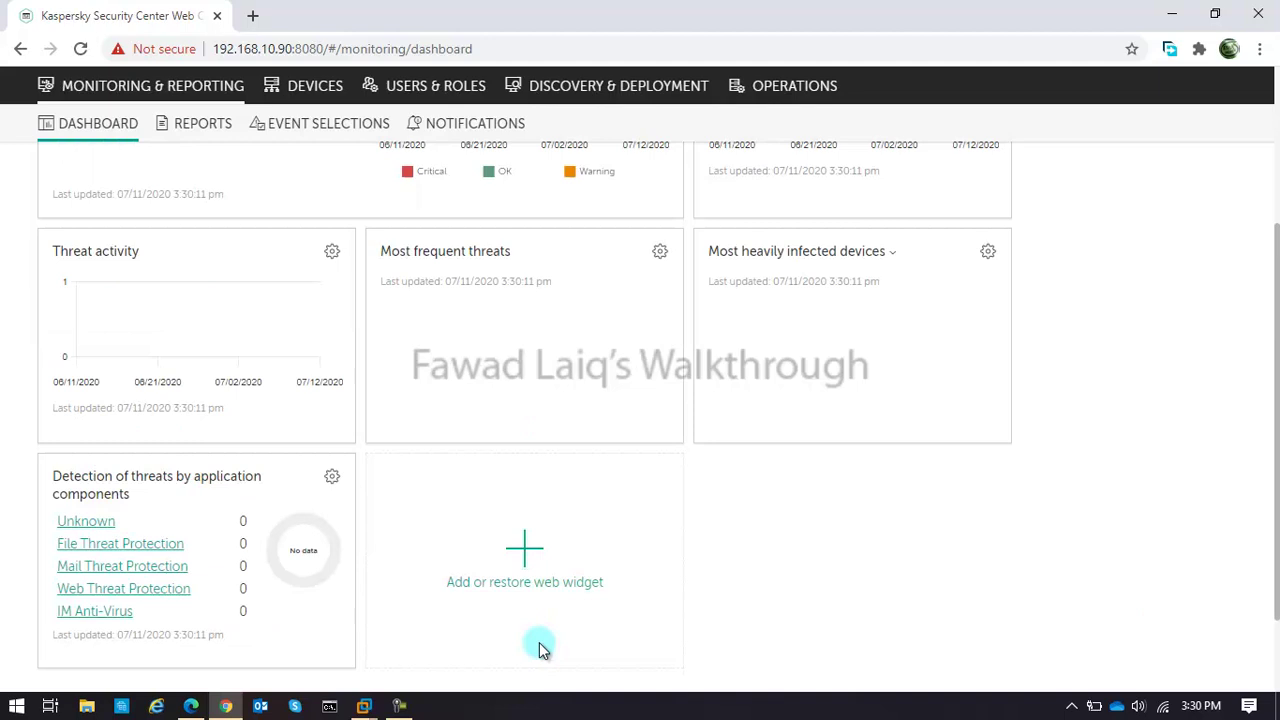